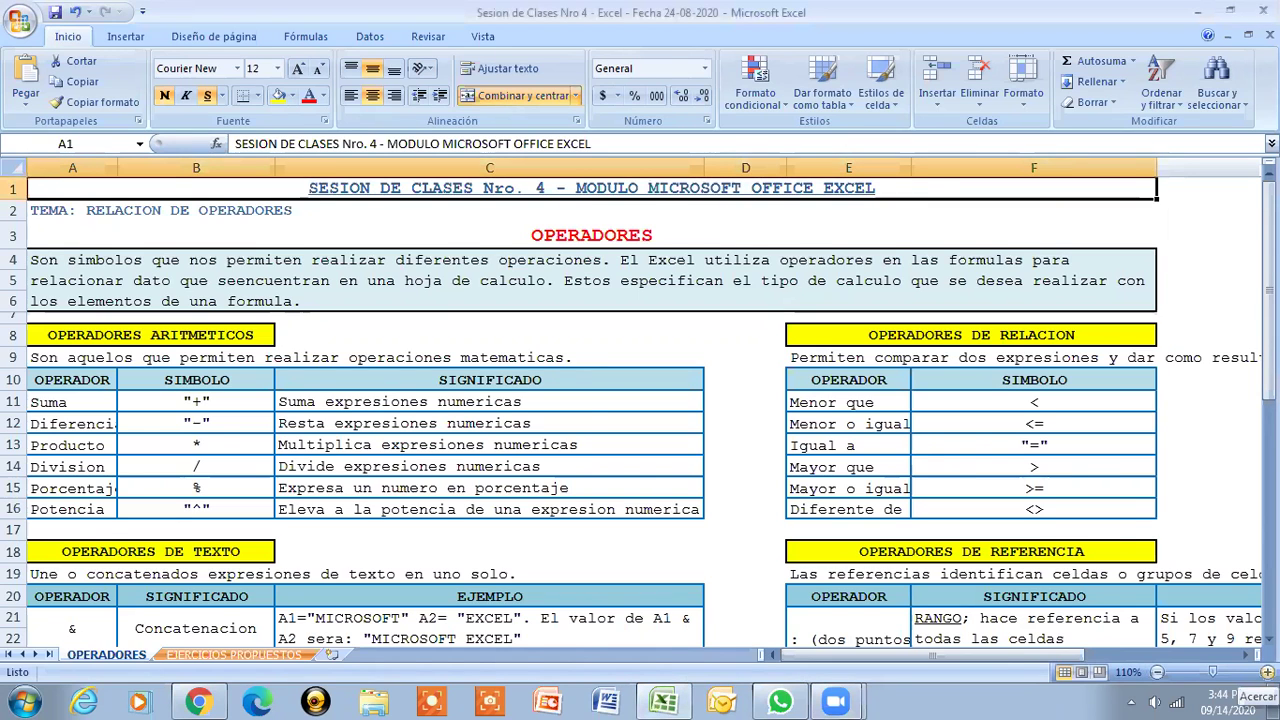
- Correct "seencuentran" to "se encuentran" in the operators description in cell A4
click(1267, 673)
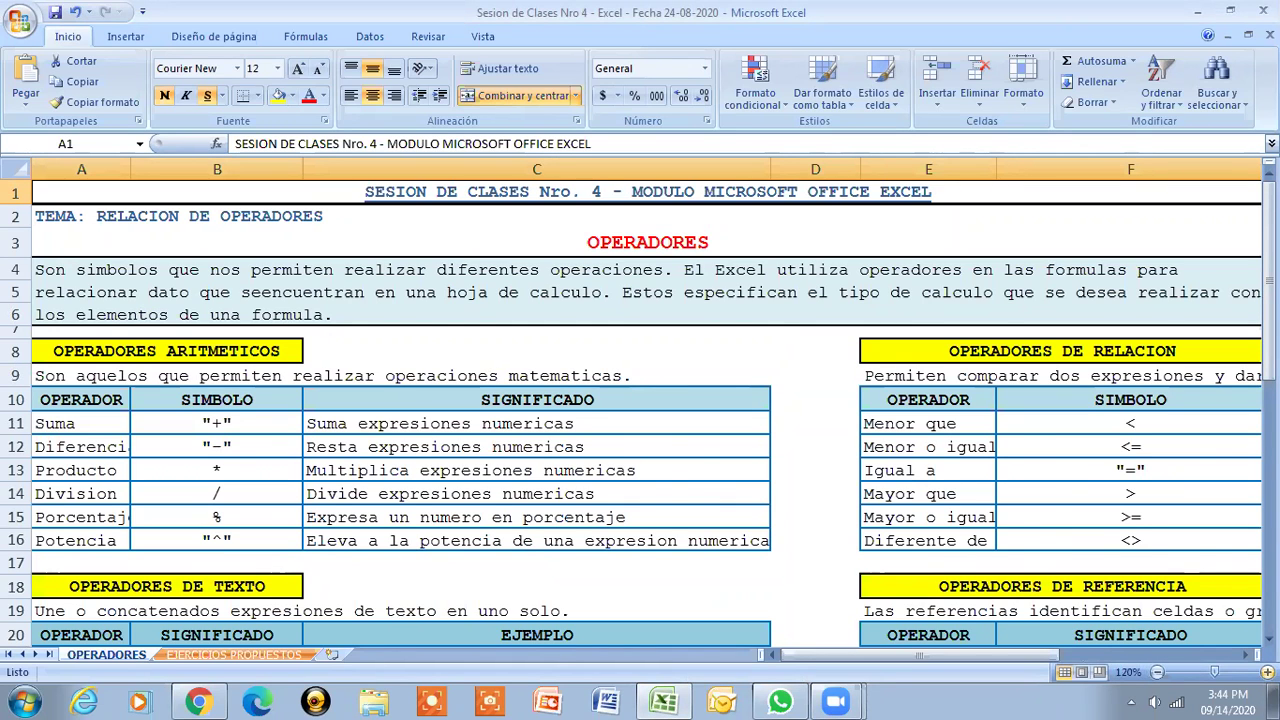
click(1267, 673)
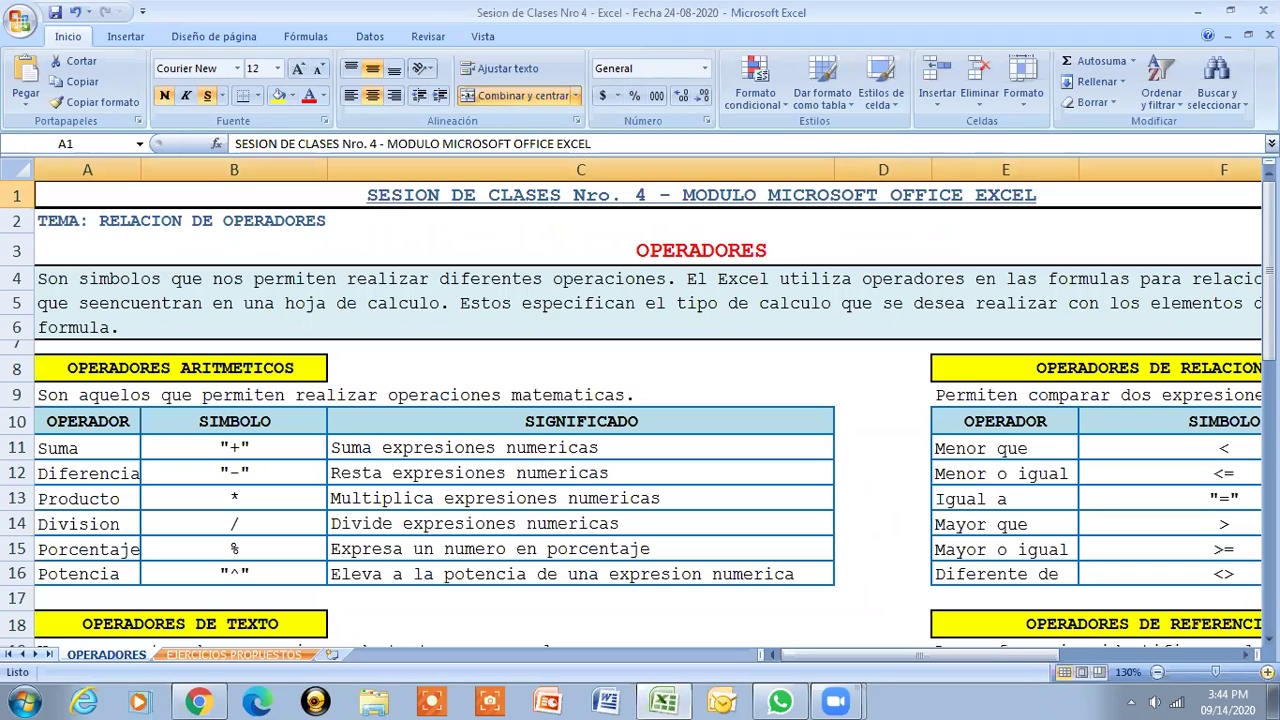
drag(1018, 662, 1052, 664)
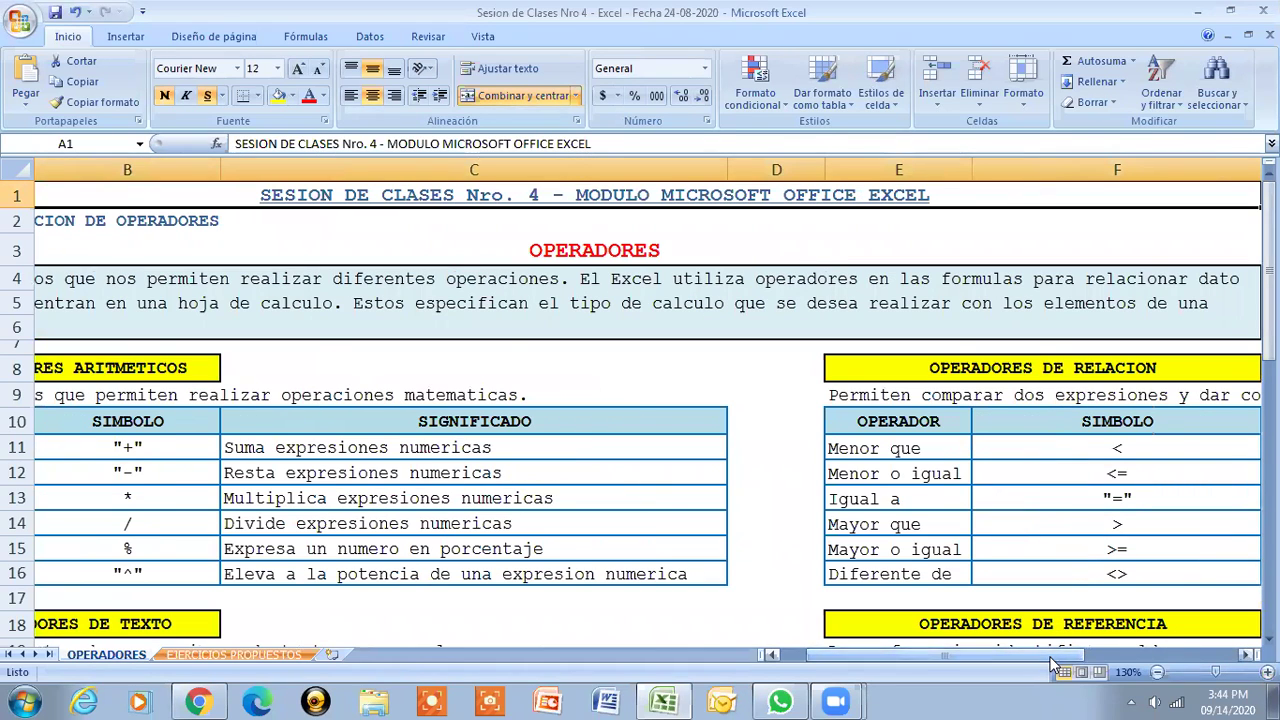
drag(1052, 664, 951, 657)
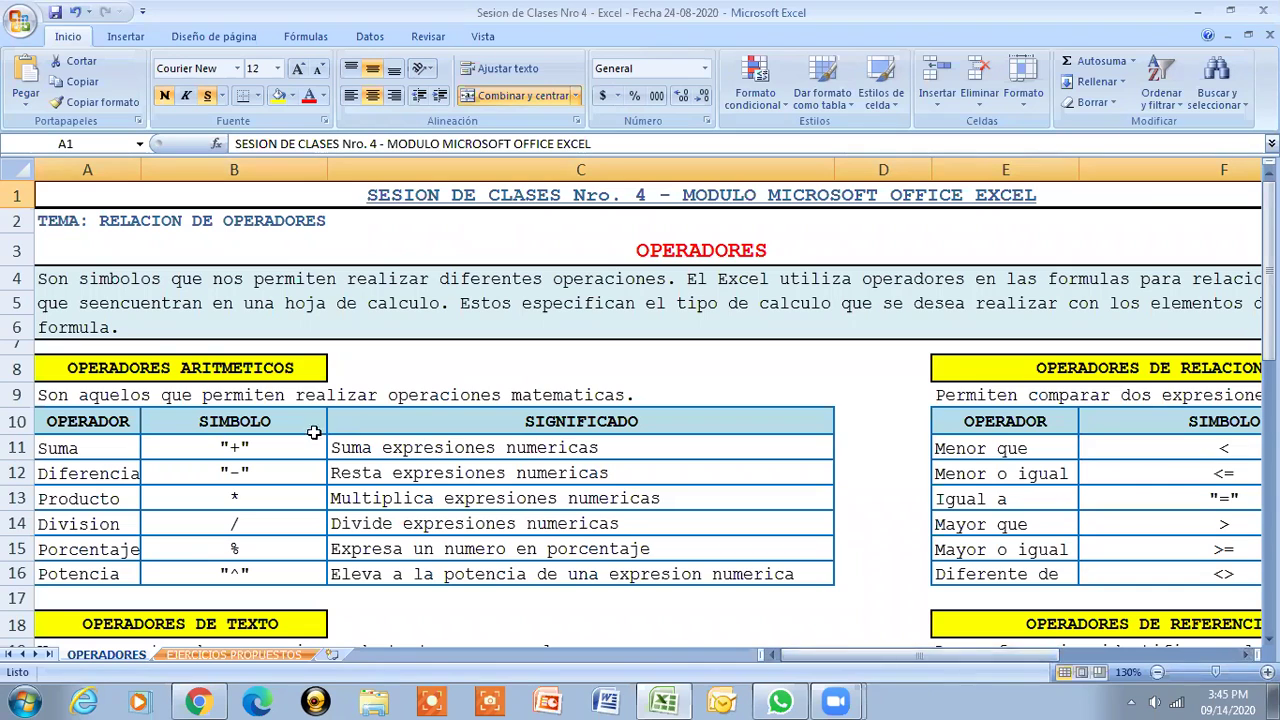
click(93, 307)
double_click(93, 307)
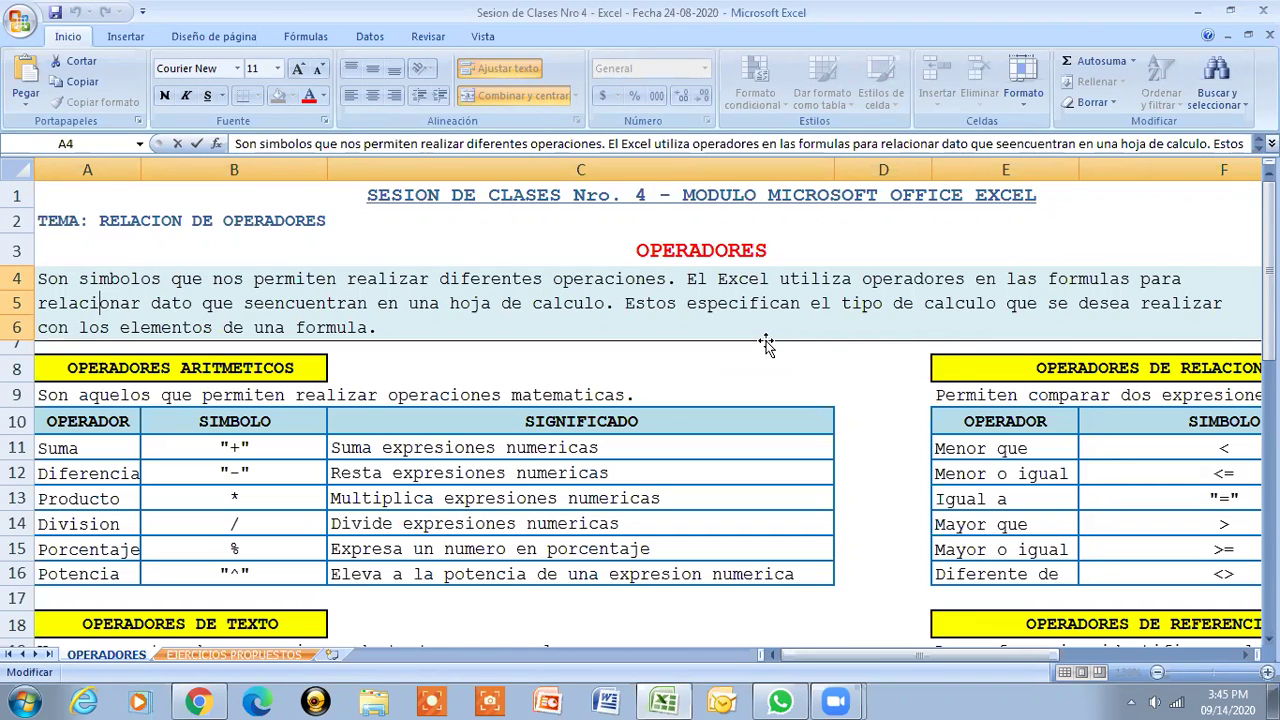
click(259, 304)
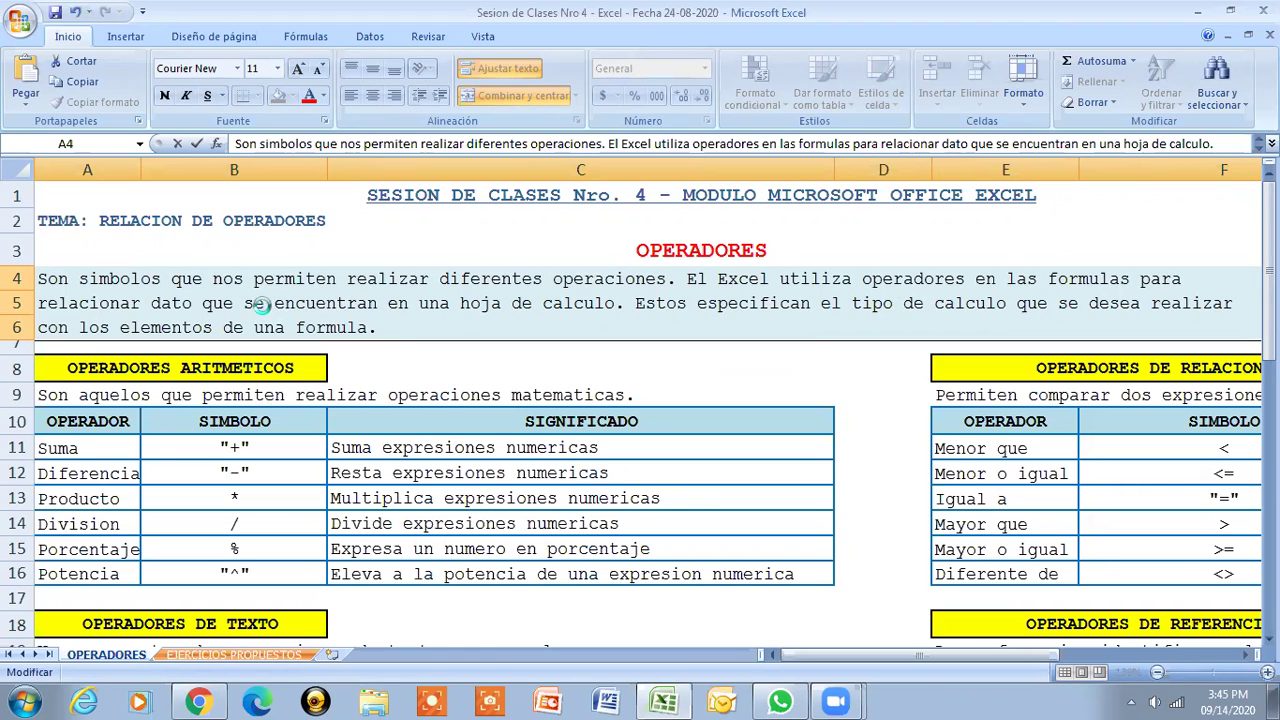
key(Return)
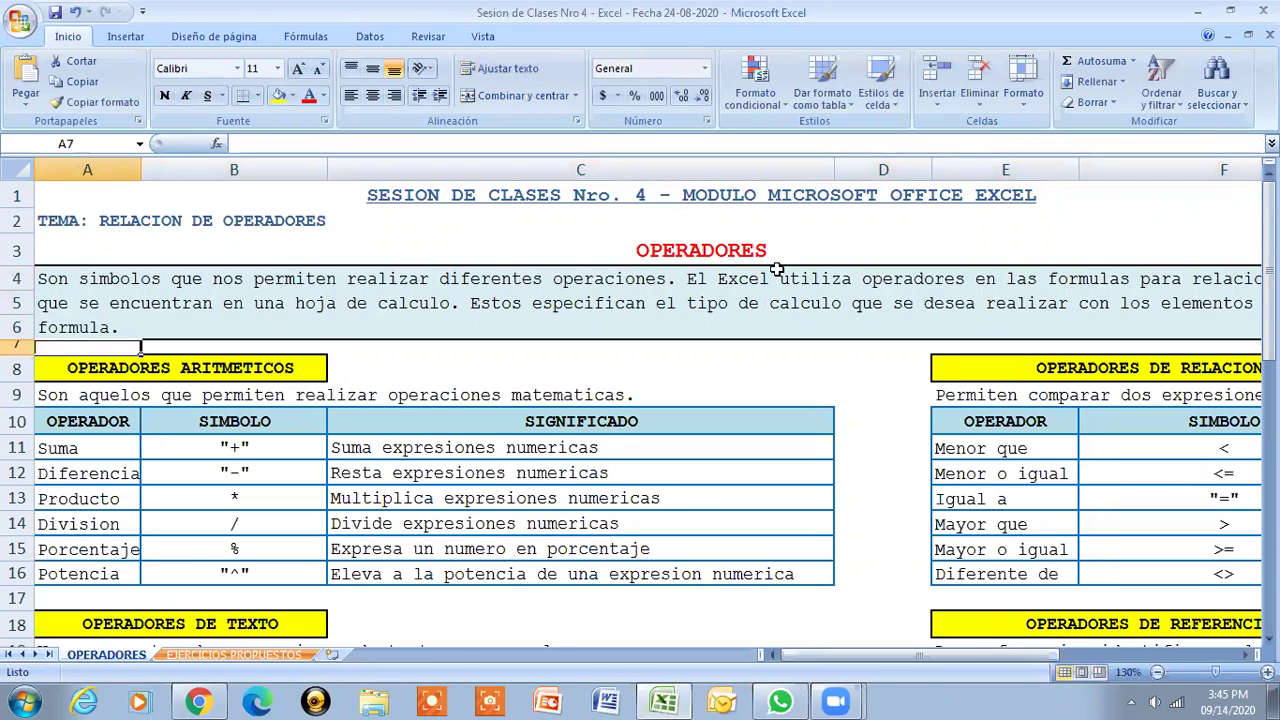
- Go through the description and the headings of the arithmetic, relation, text and reference operator sections
click(455, 288)
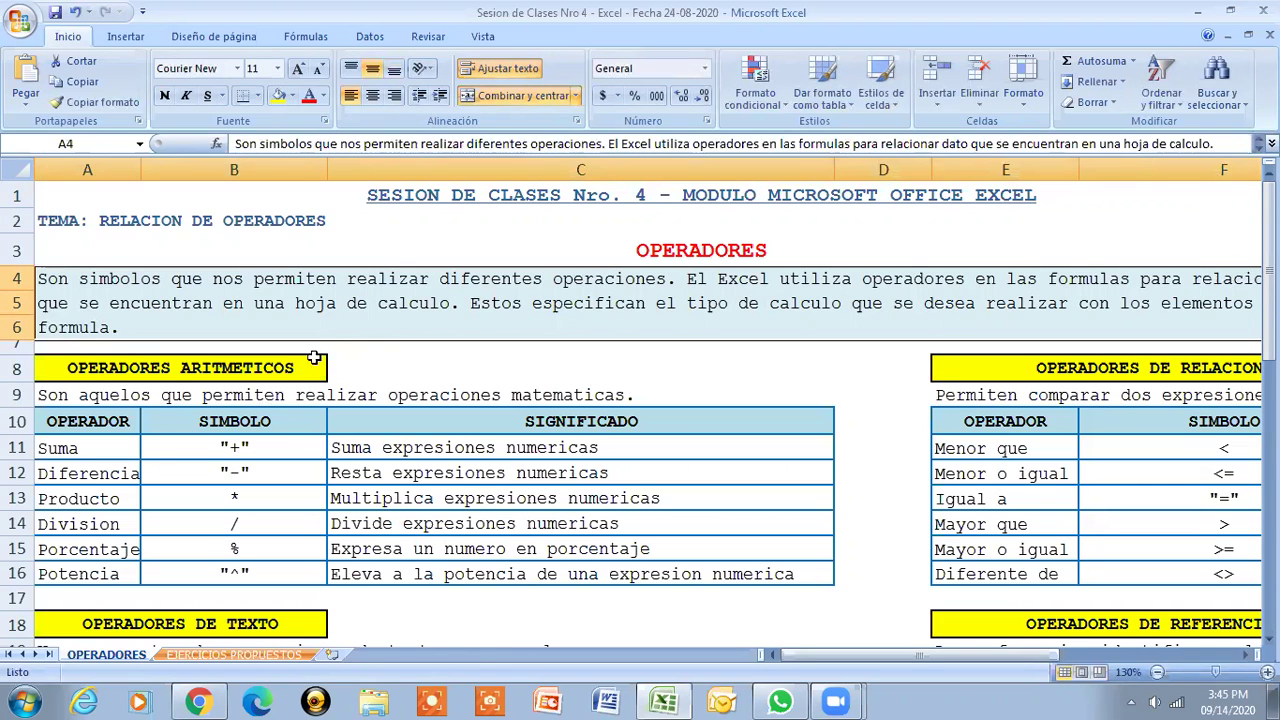
click(263, 368)
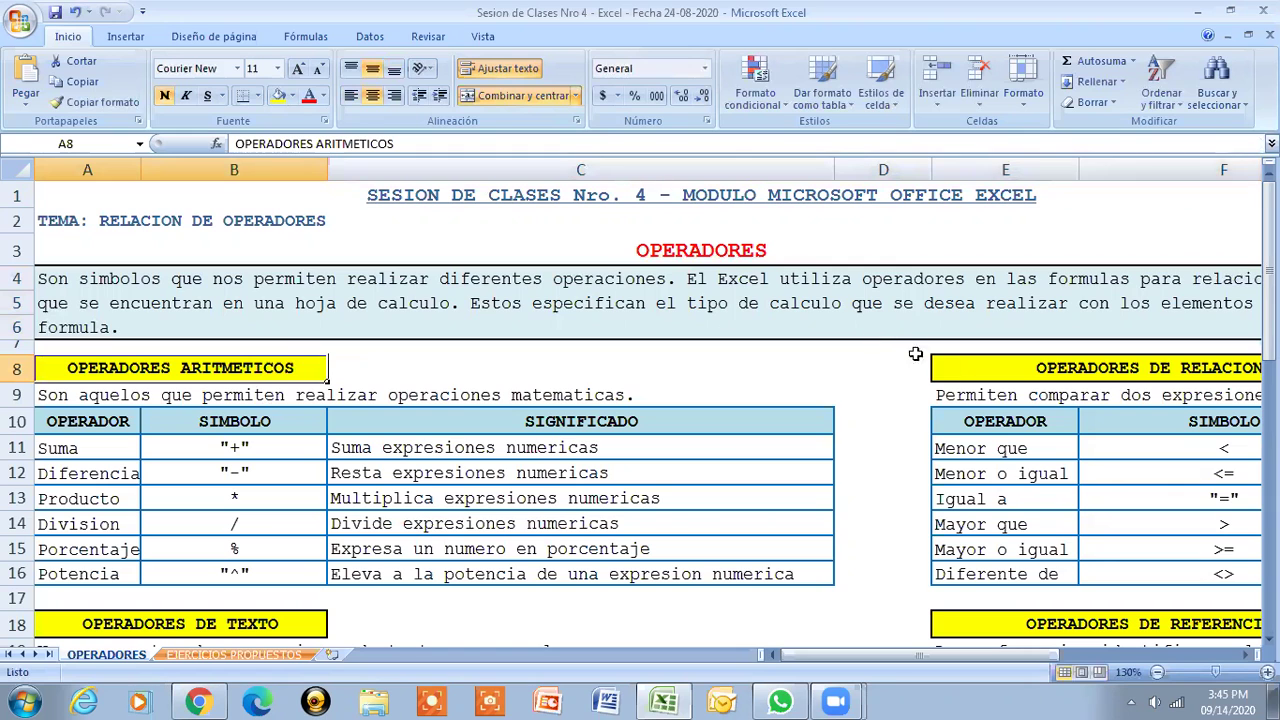
click(965, 367)
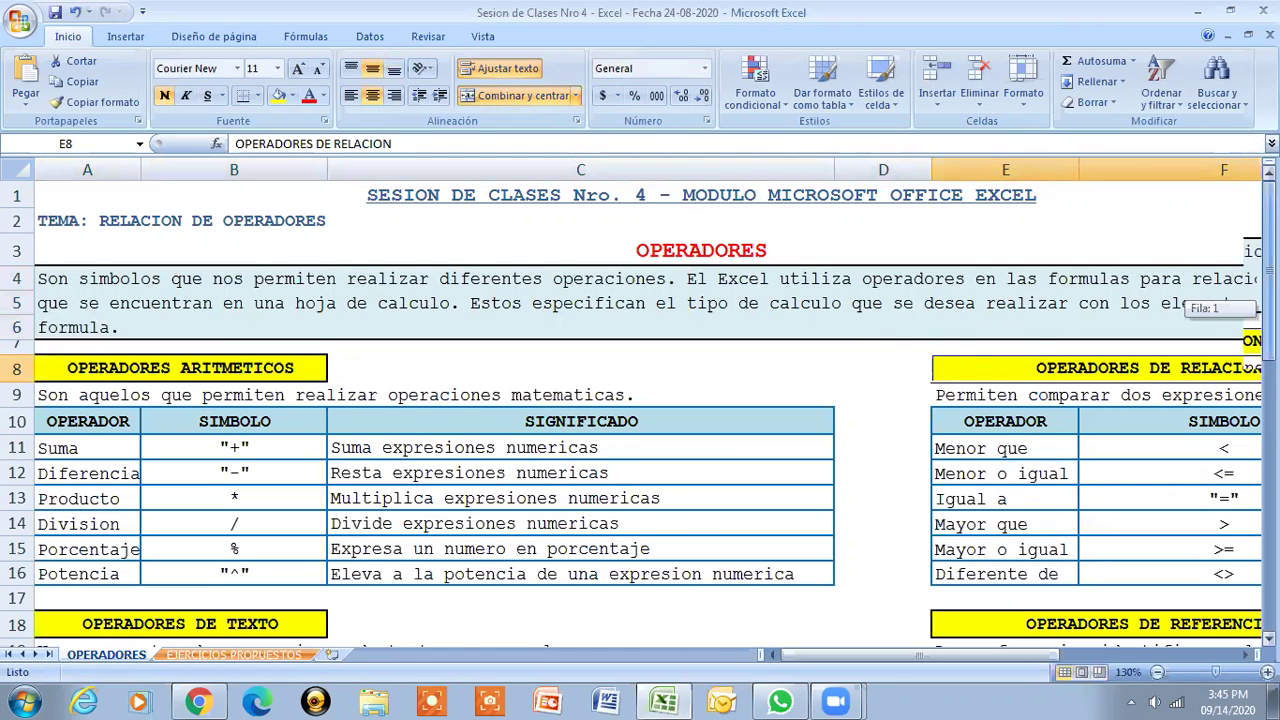
scroll(572, 524, down, 2)
click(297, 488)
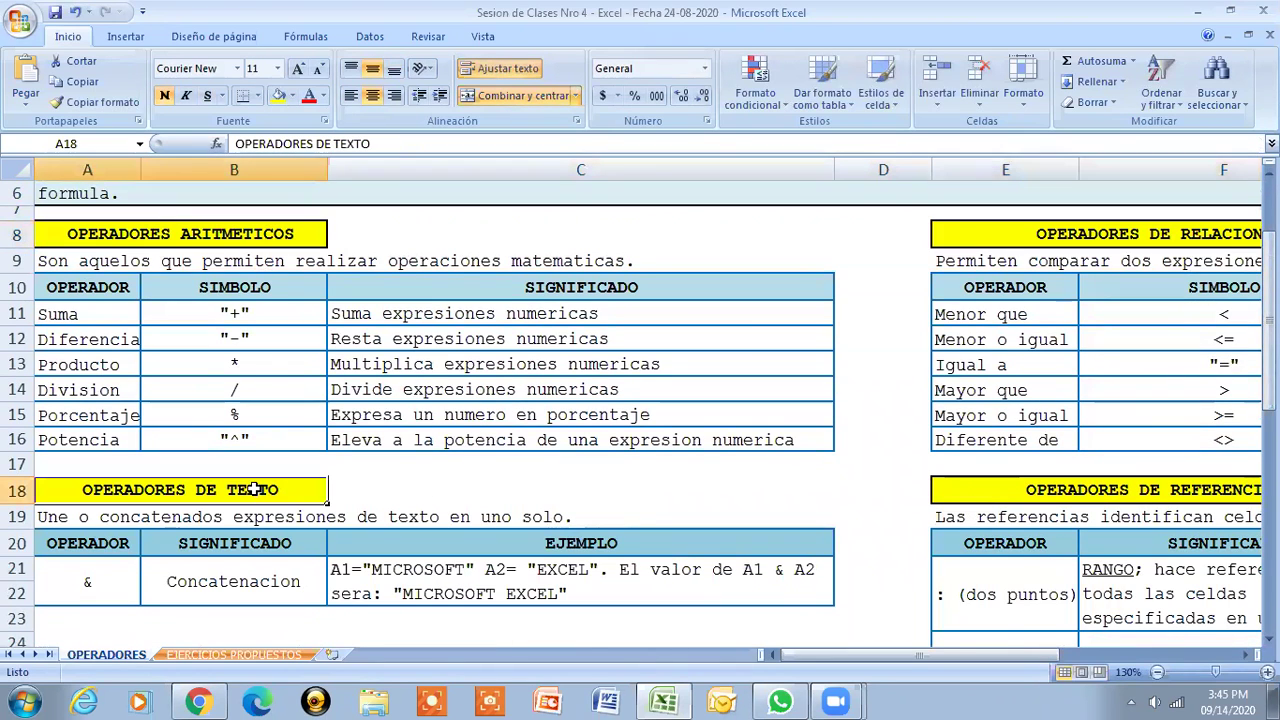
mouse_move(1045, 657)
mouse_down()
mouse_move(1068, 660)
mouse_move(1036, 660)
mouse_up()
click(1056, 498)
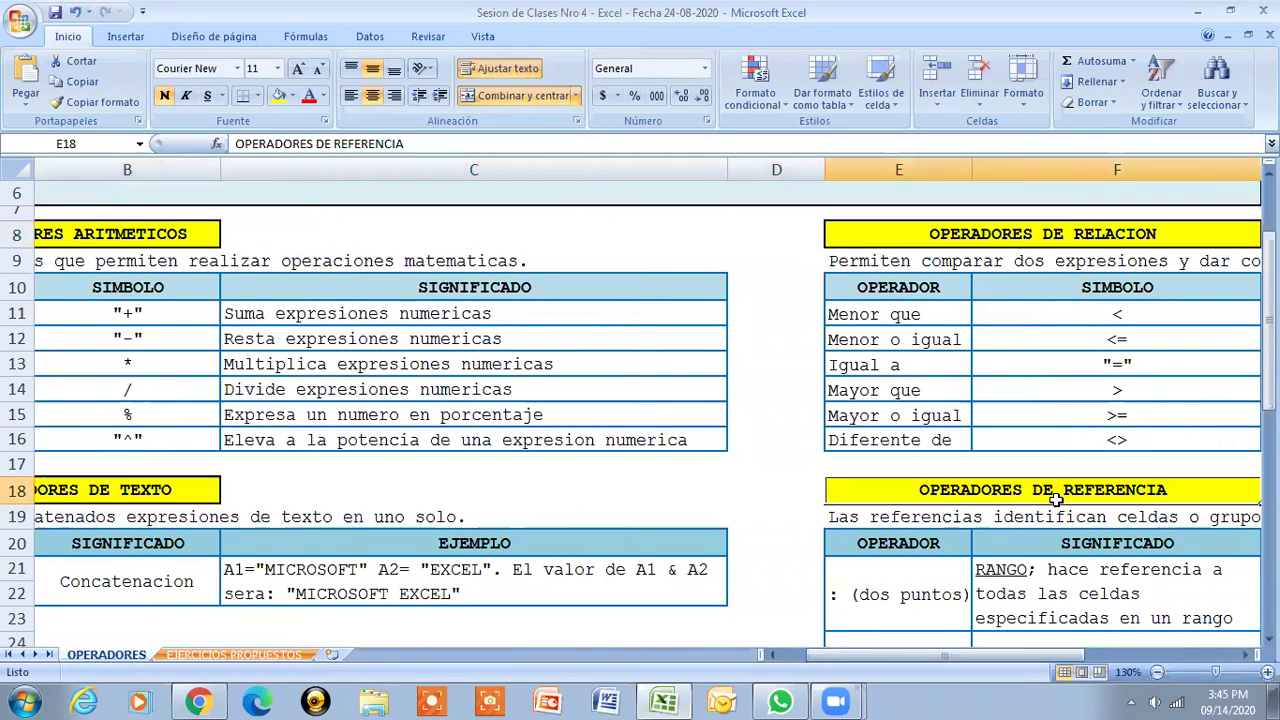
drag(822, 655, 787, 652)
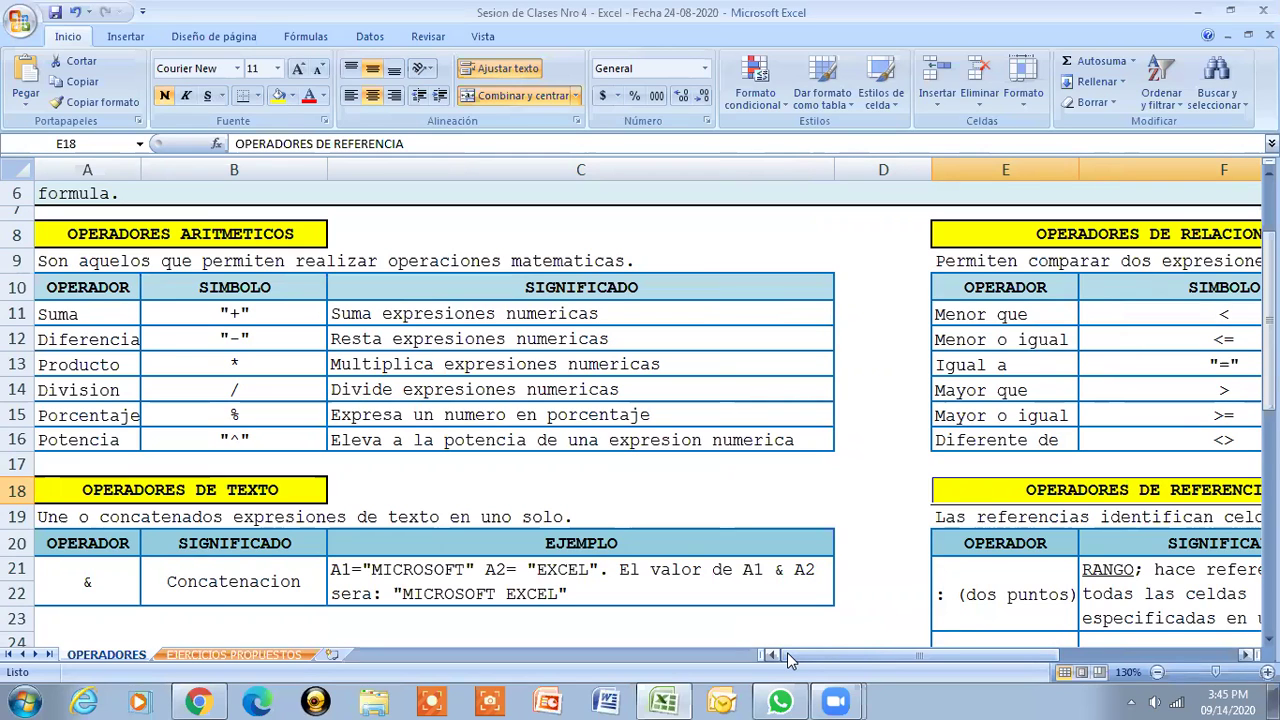
- Review the OPERADORES ARITMETICOS table, stepping through each operator from Suma to Potencia
click(216, 235)
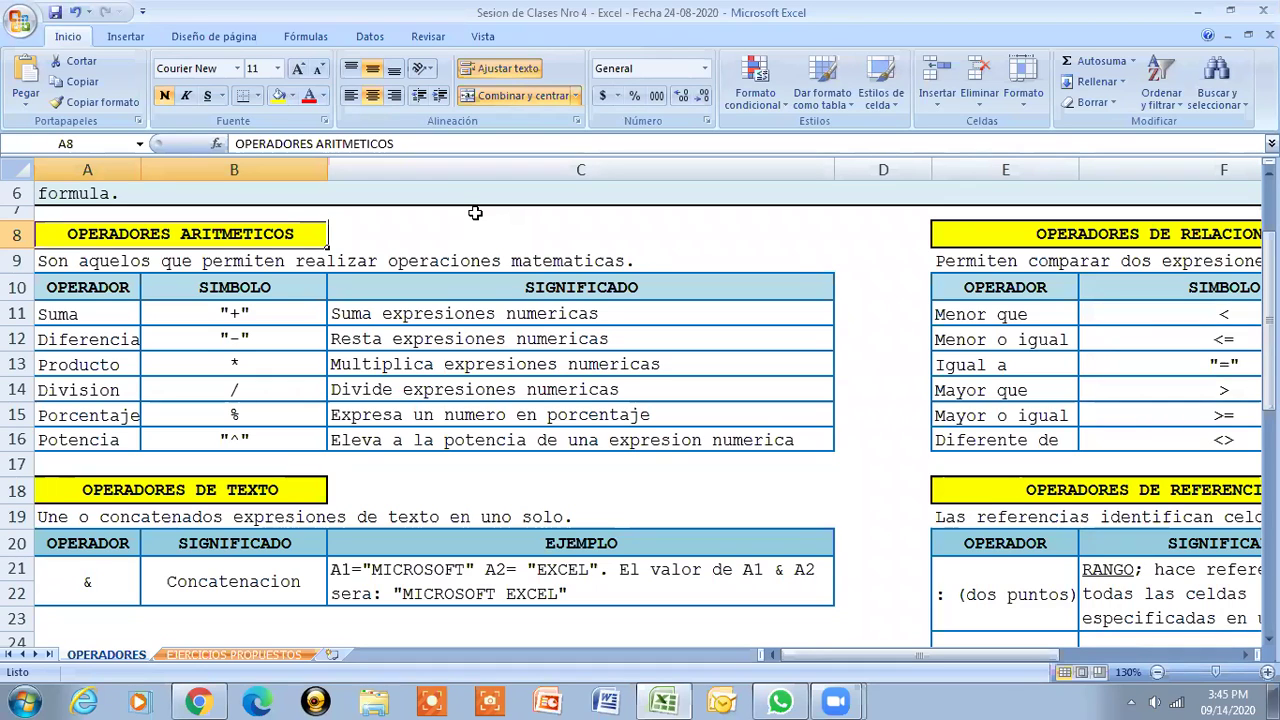
click(100, 287)
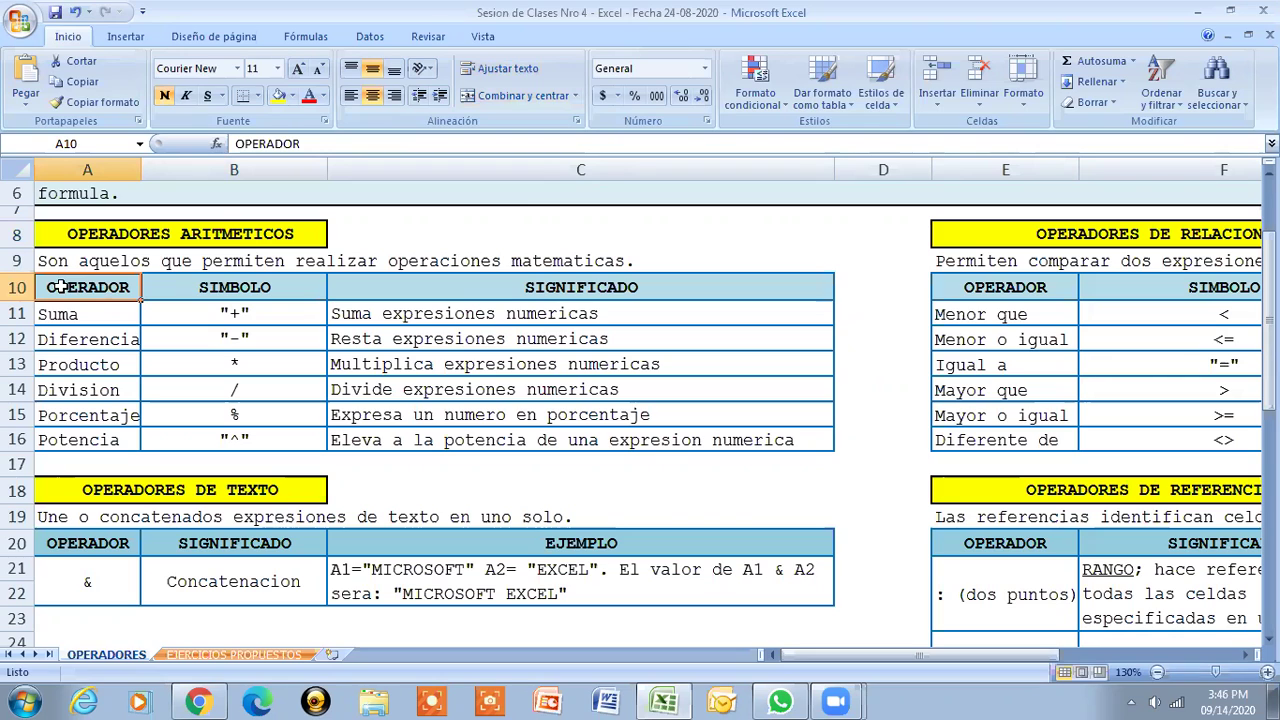
key(Down)
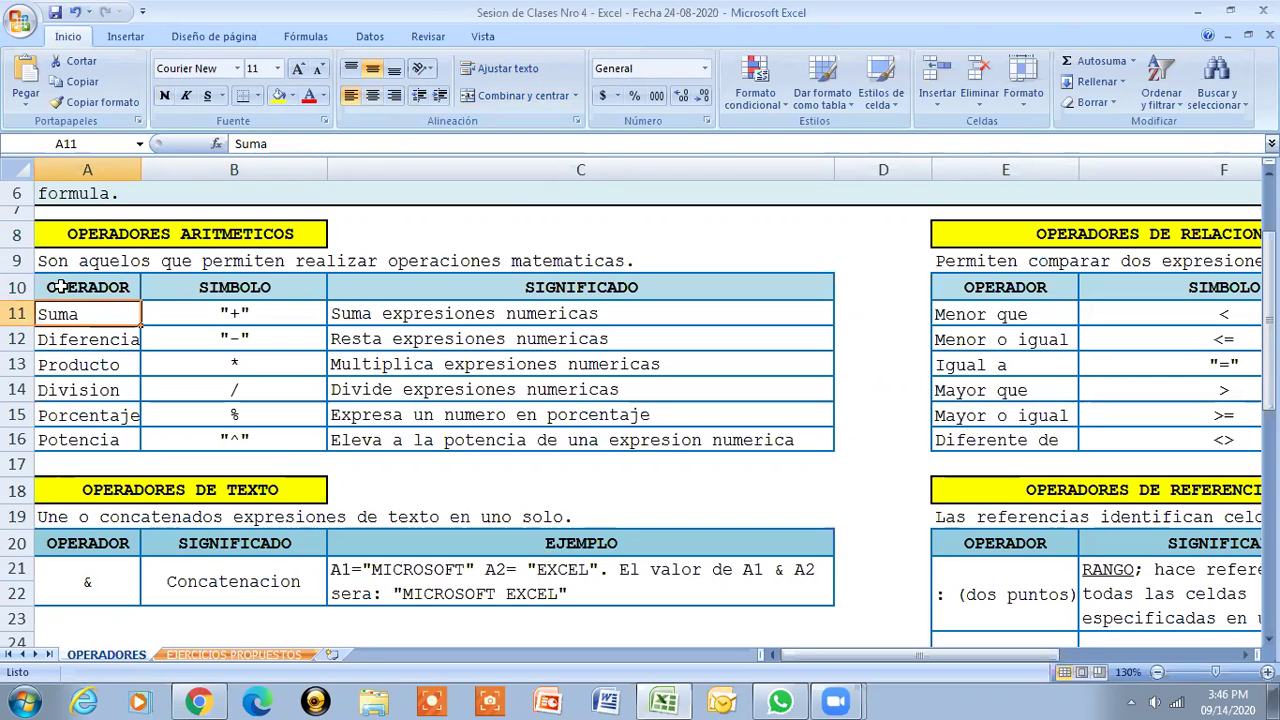
key(Down)
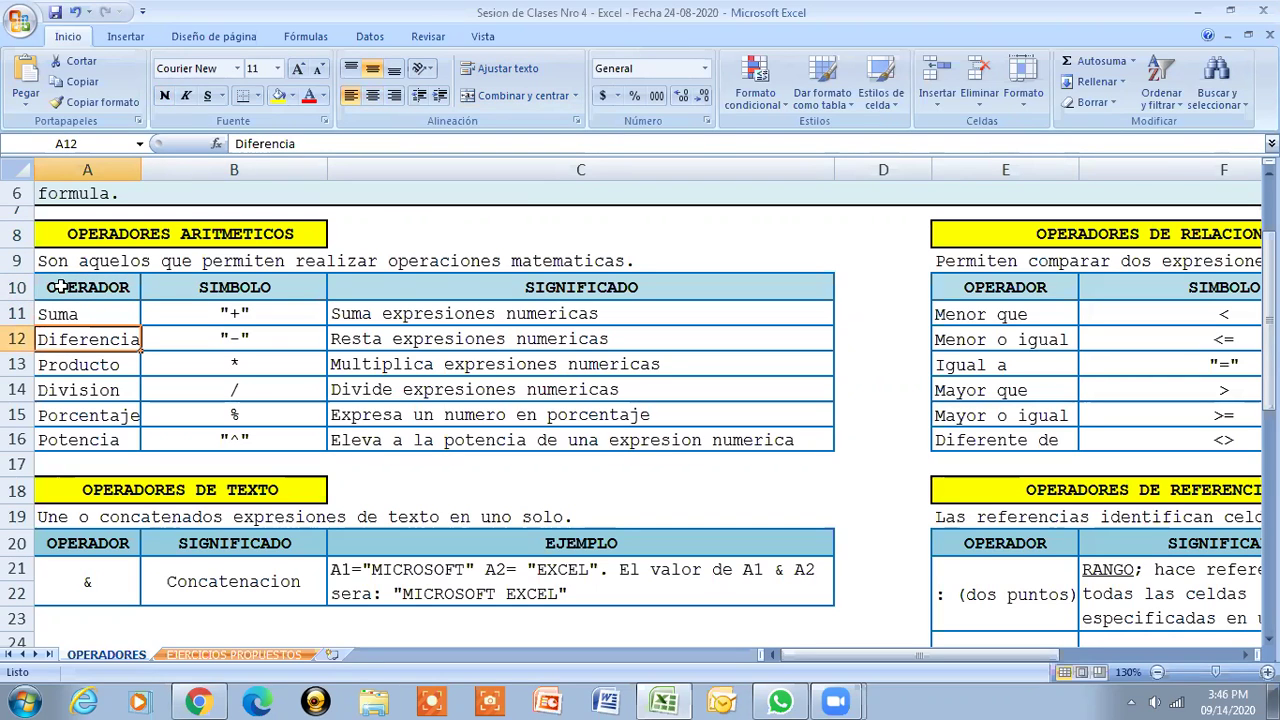
key(Down)
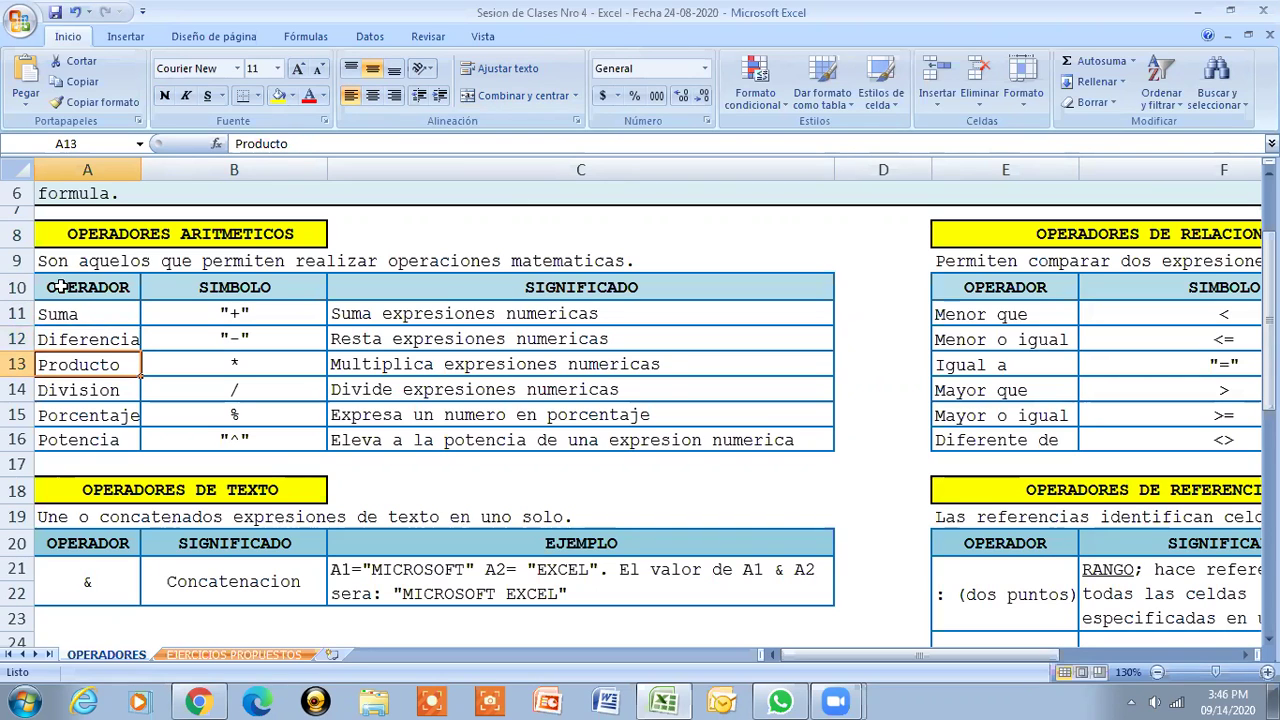
key(Down)
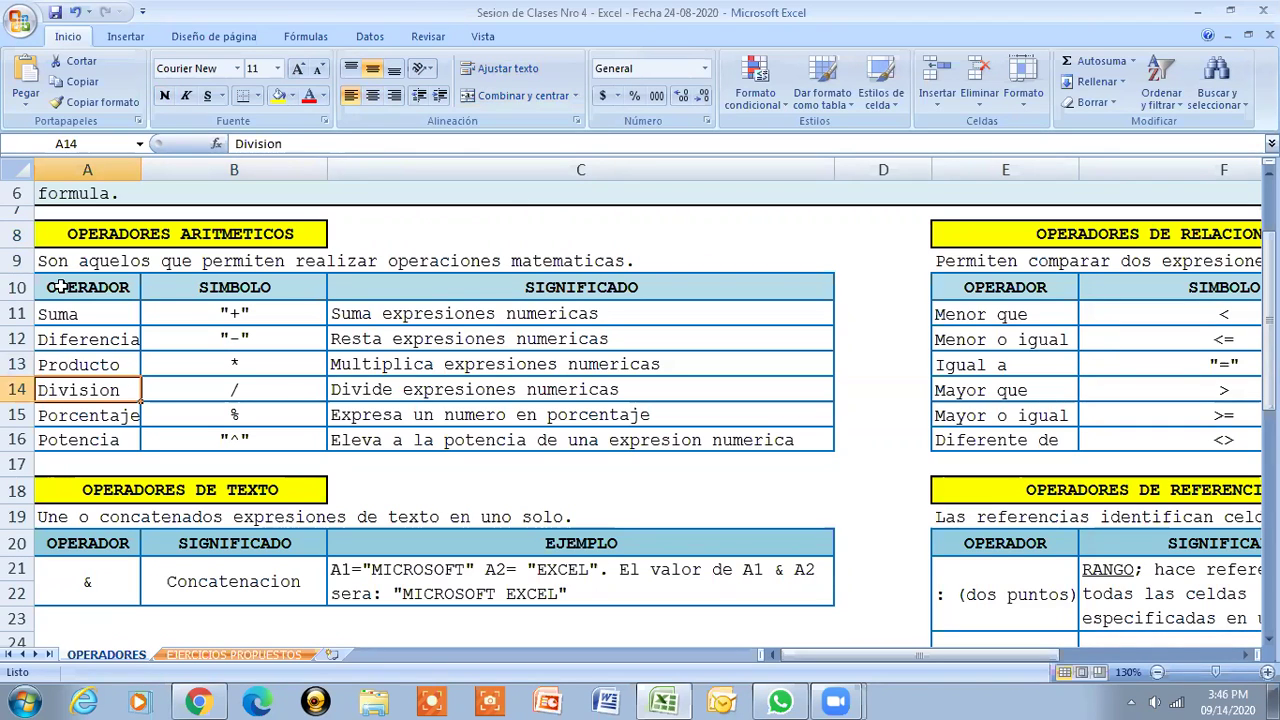
key(Down)
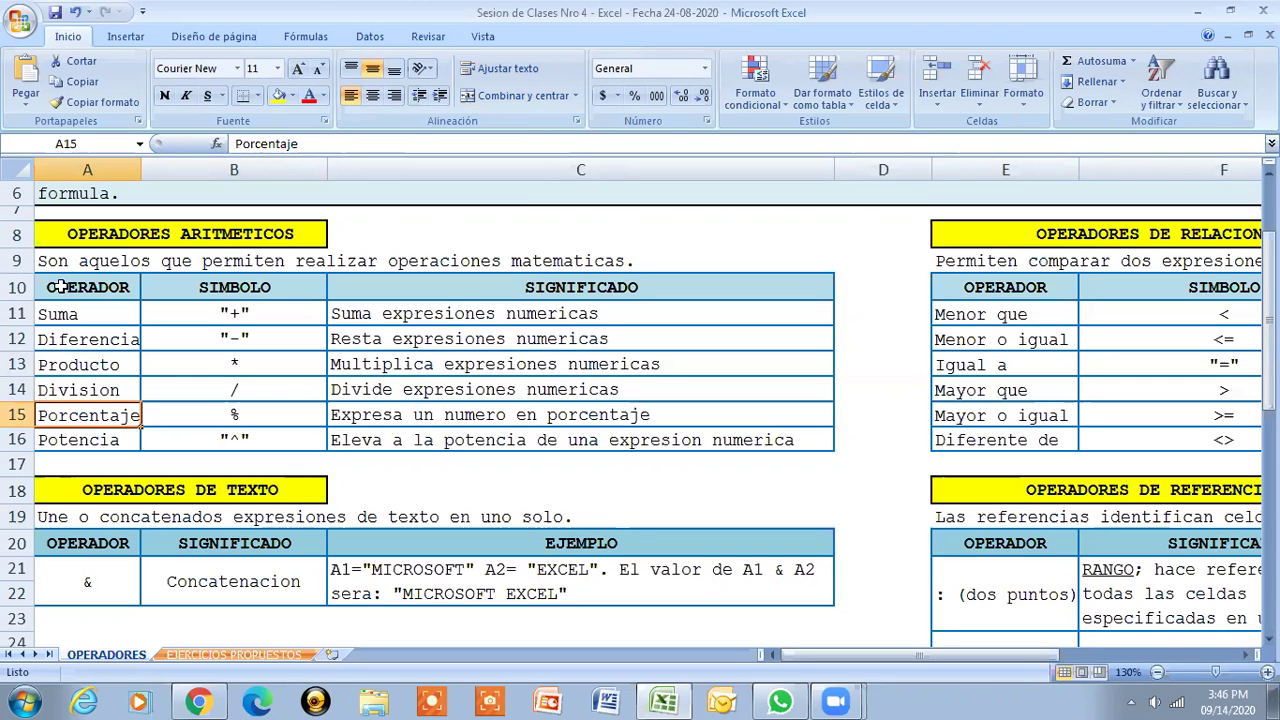
key(Down)
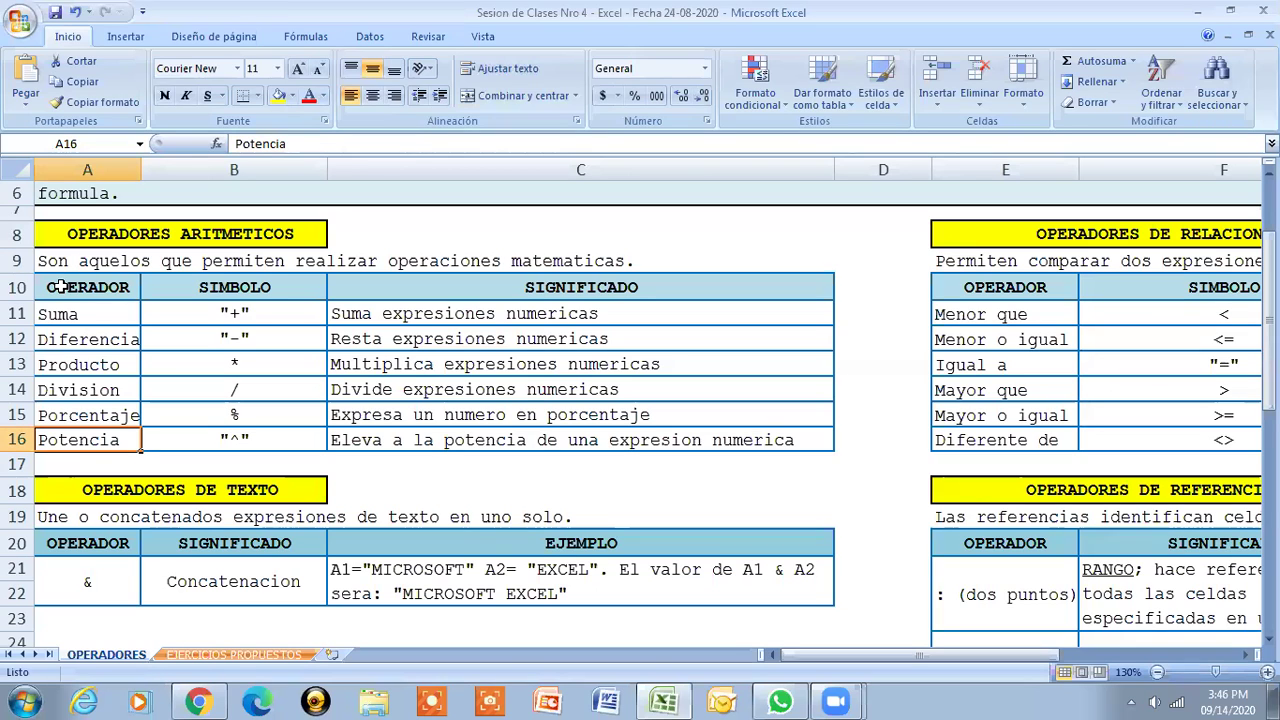
- Go to the OPERADORES DE RELACION heading in E8 and read its full description in row 9
key(Up)
key(Up)
key(ctrl+Up)
key(Up)
key(Up)
key(Right)
key(Right)
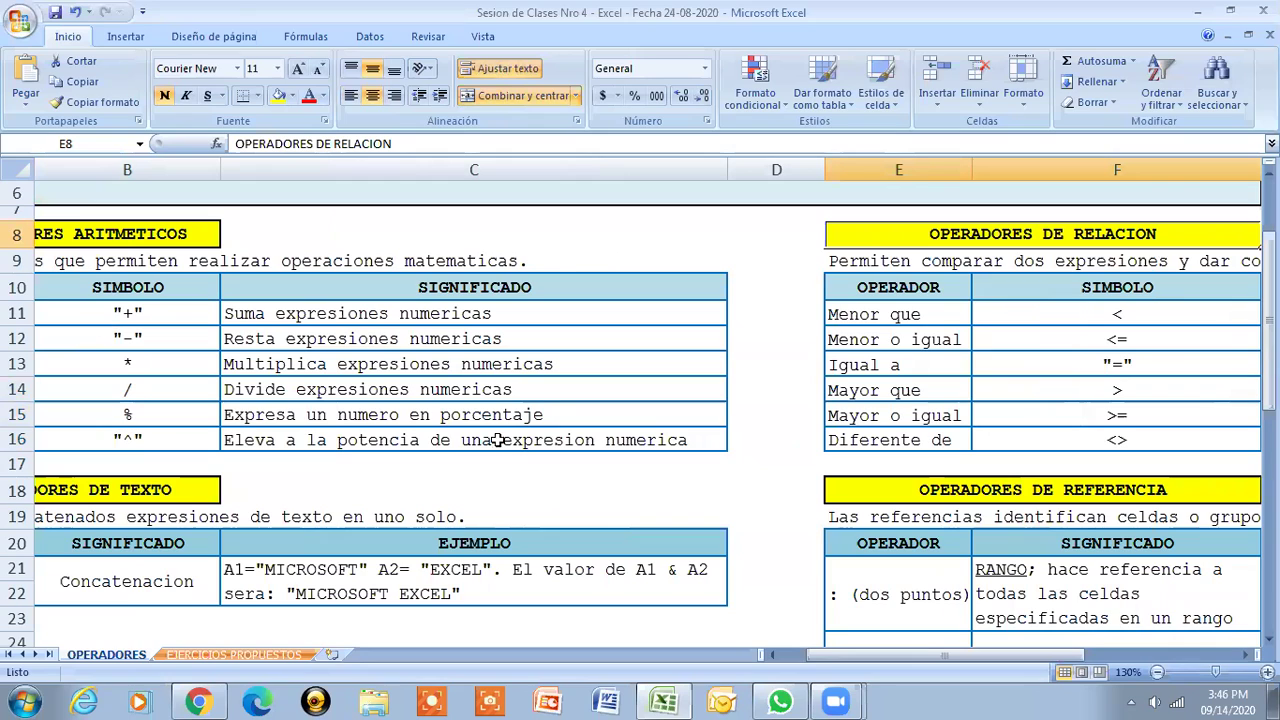
click(832, 658)
click(835, 665)
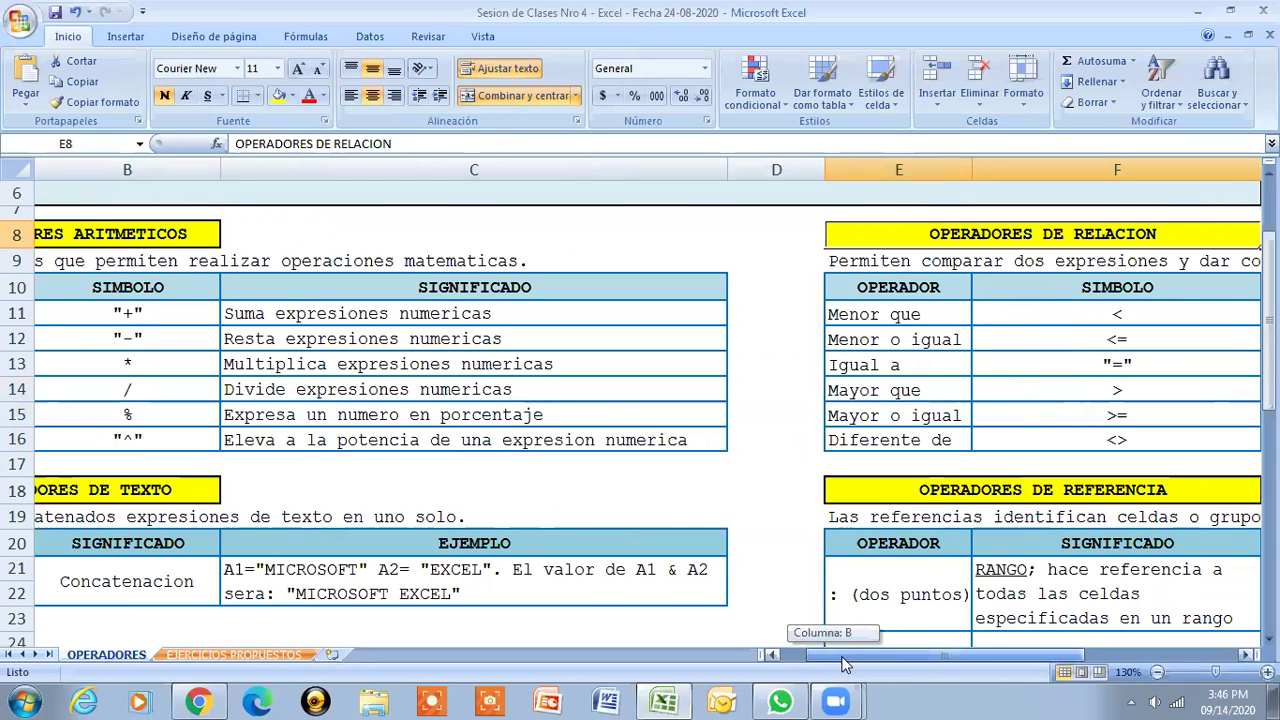
drag(840, 665, 888, 660)
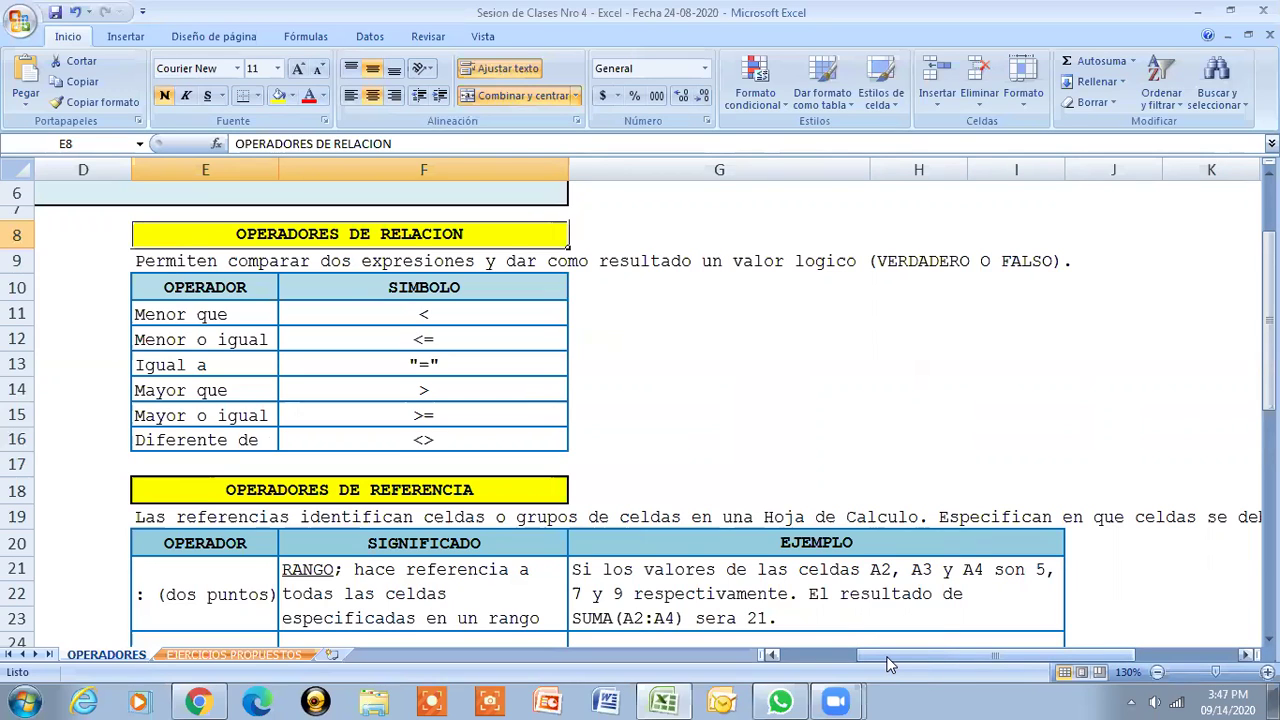
- Step through the relation operators in column E from the header to Diferente de, reading each symbol
key(Down)
key(Down)
key(Down)
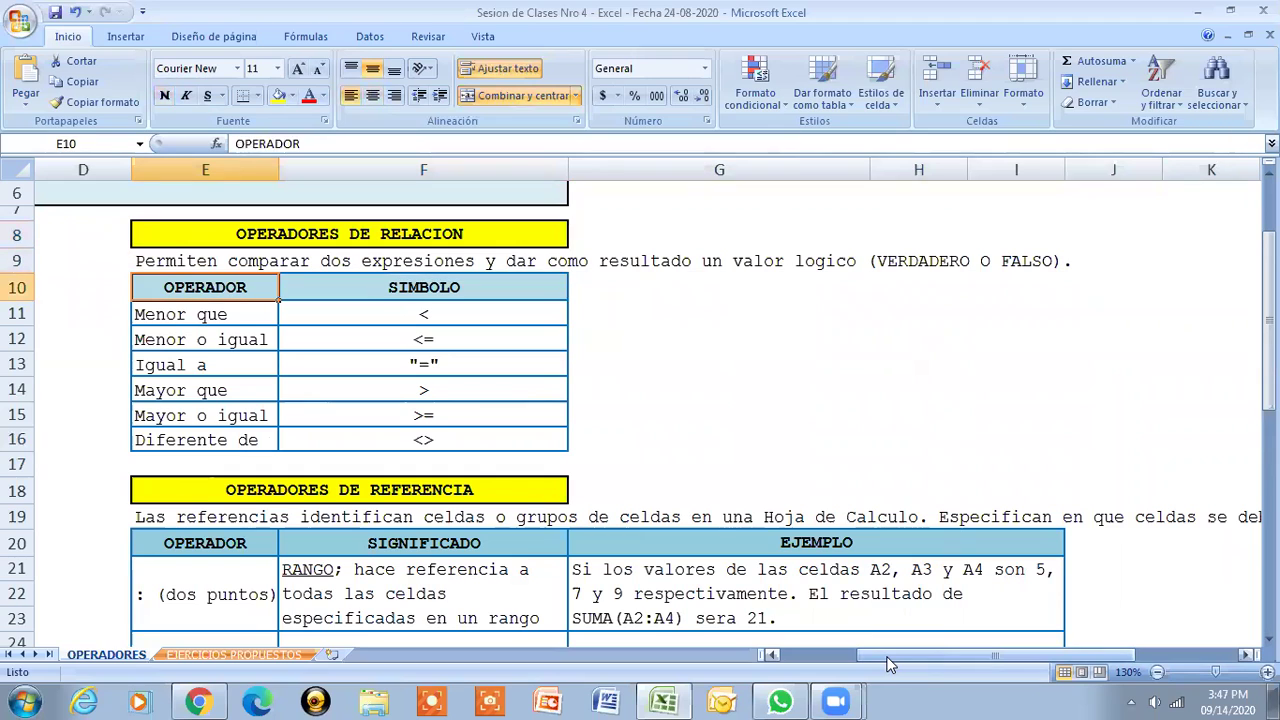
key(Down)
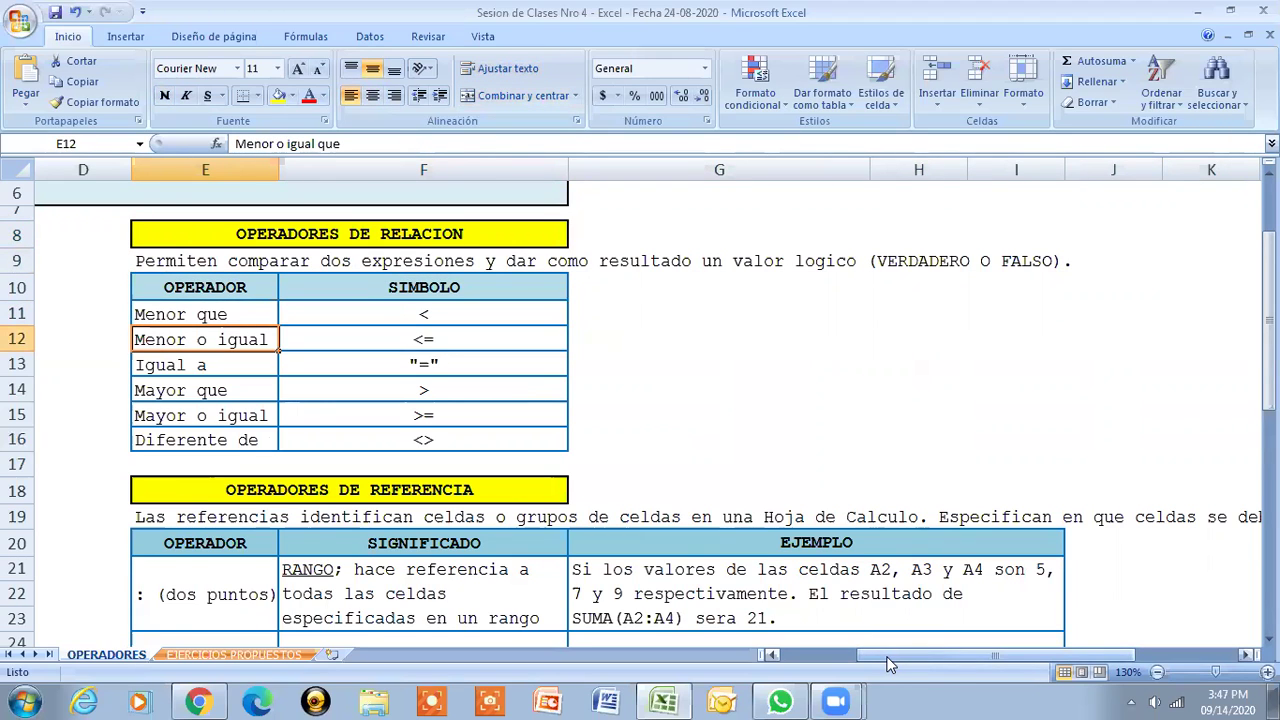
key(Down)
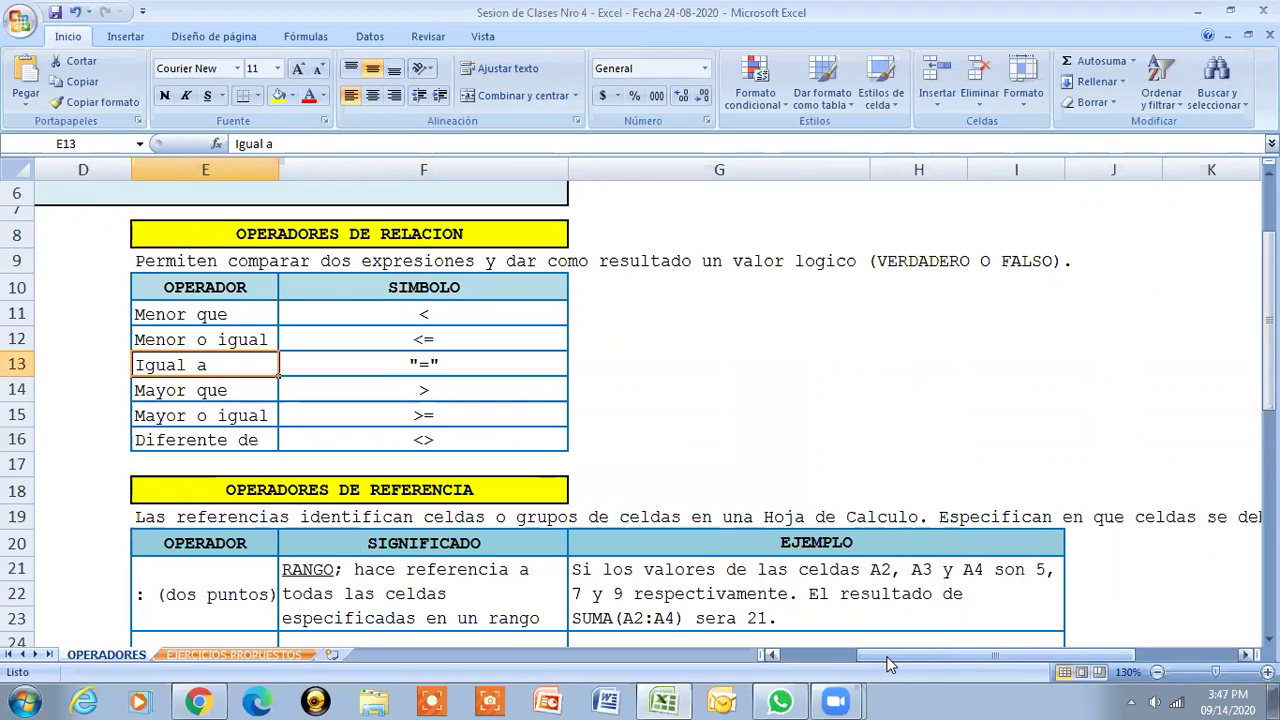
key(Down)
key(Down)
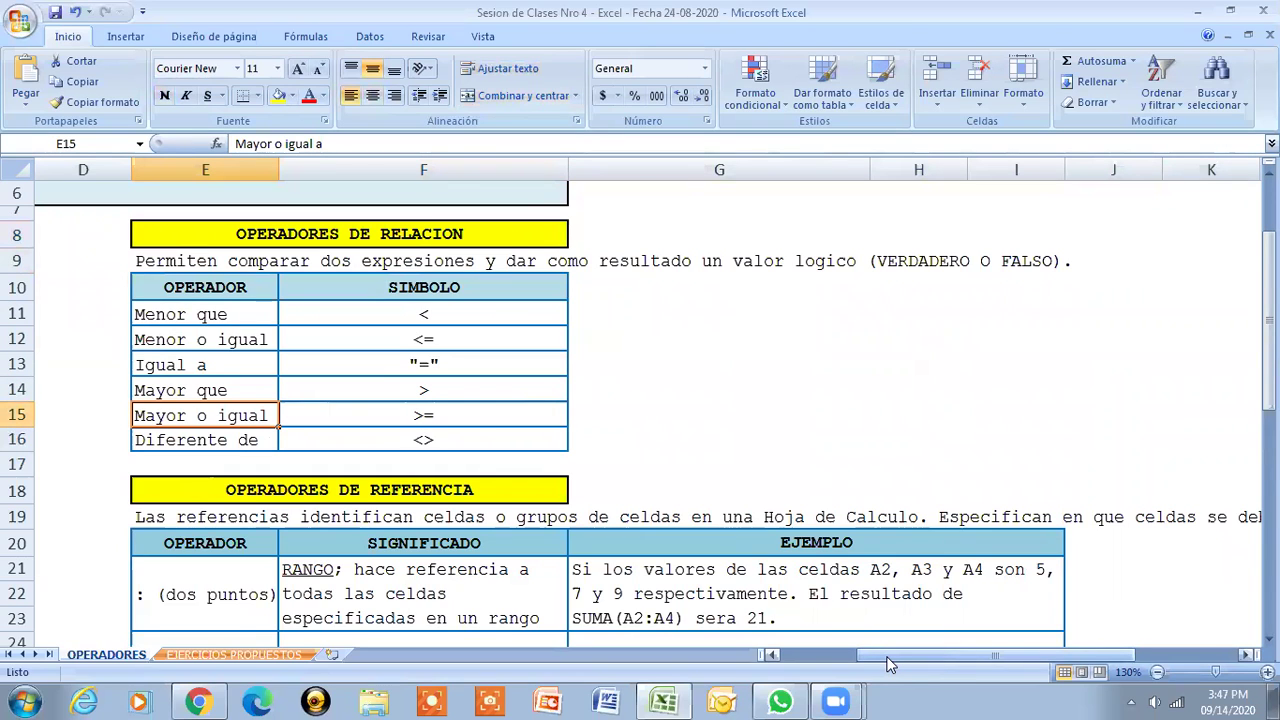
key(Down)
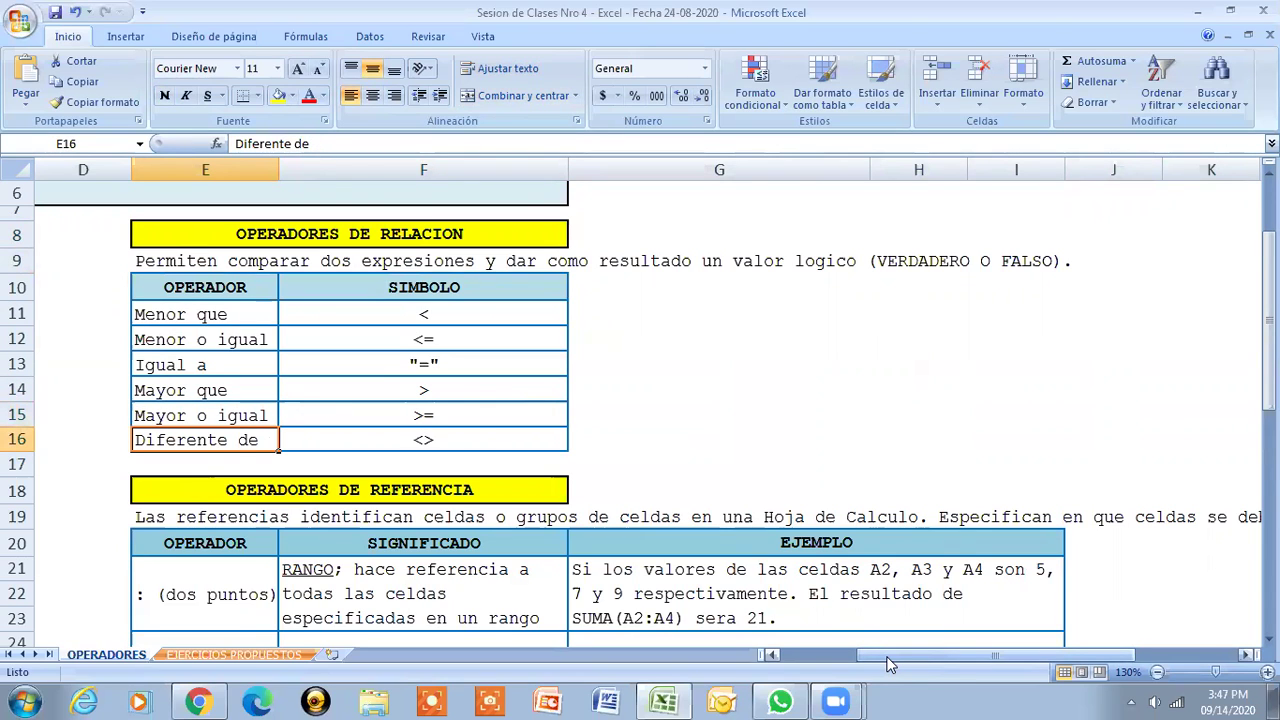
- Review the OPERADORES DE TEXTO section, including the & concatenation operator and its example
key(Left)
key(Left)
key(Left)
key(Left)
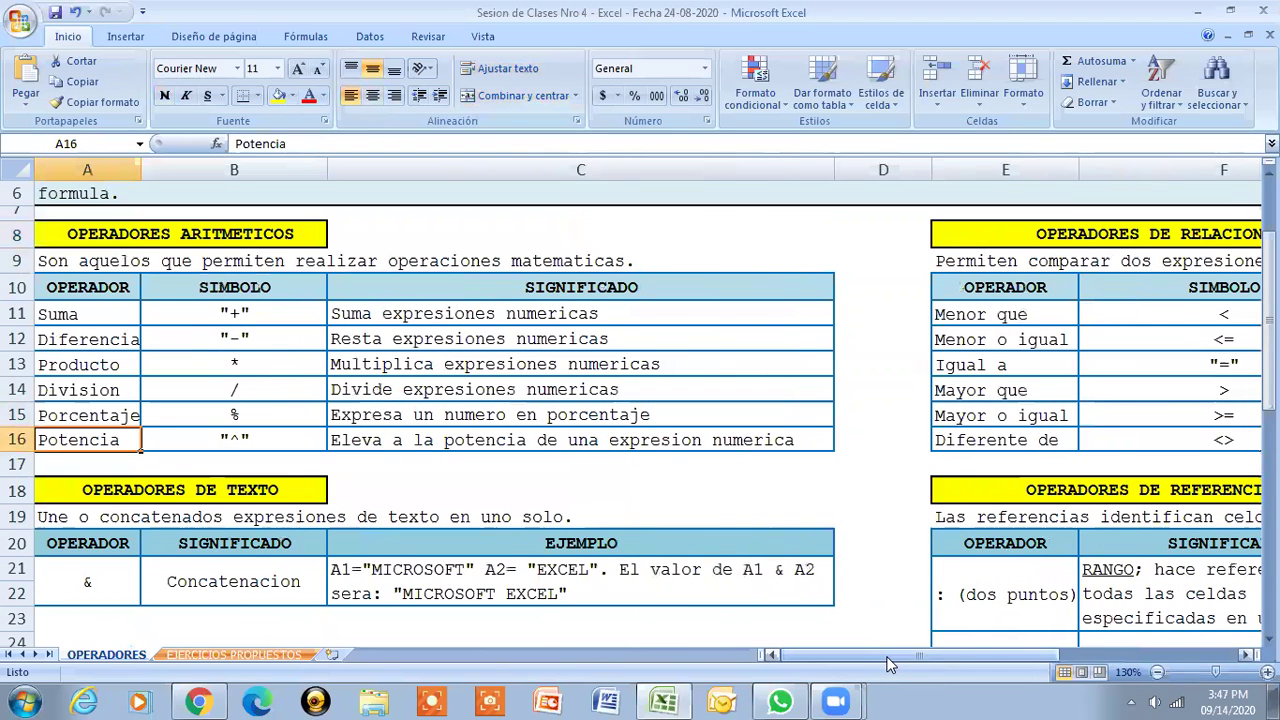
key(Down)
key(Down)
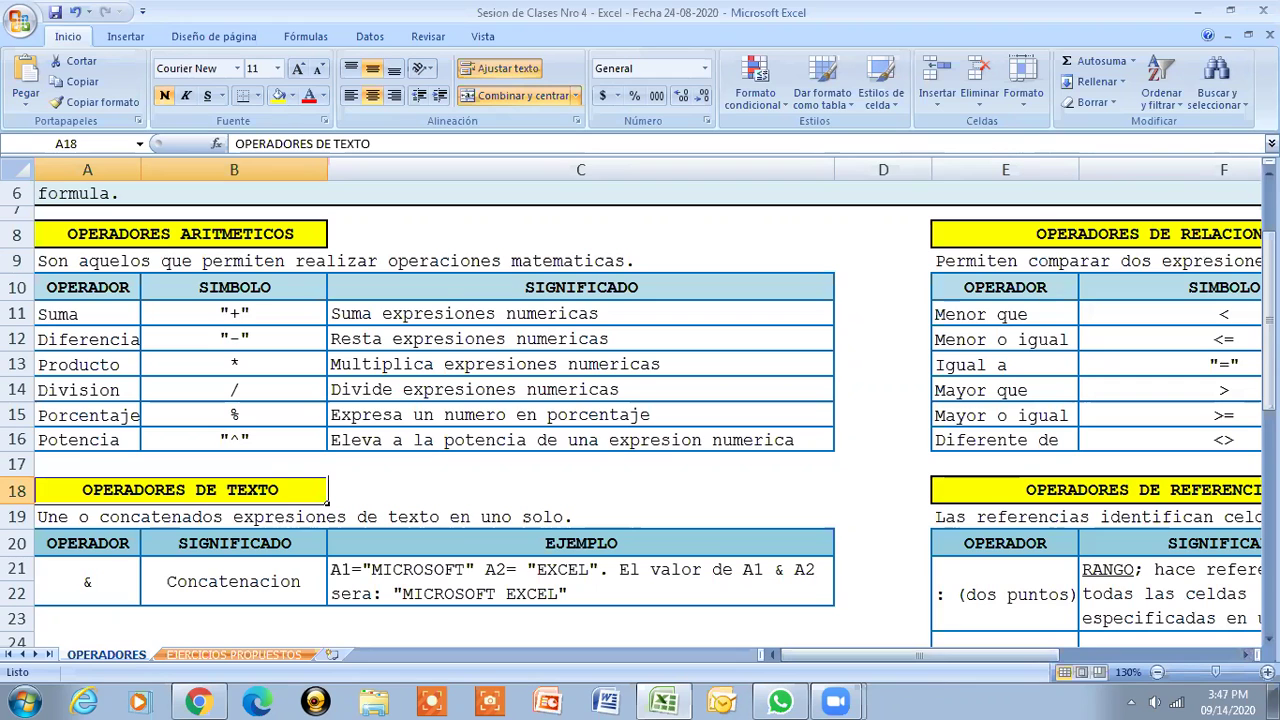
scroll(640, 400, down, 1)
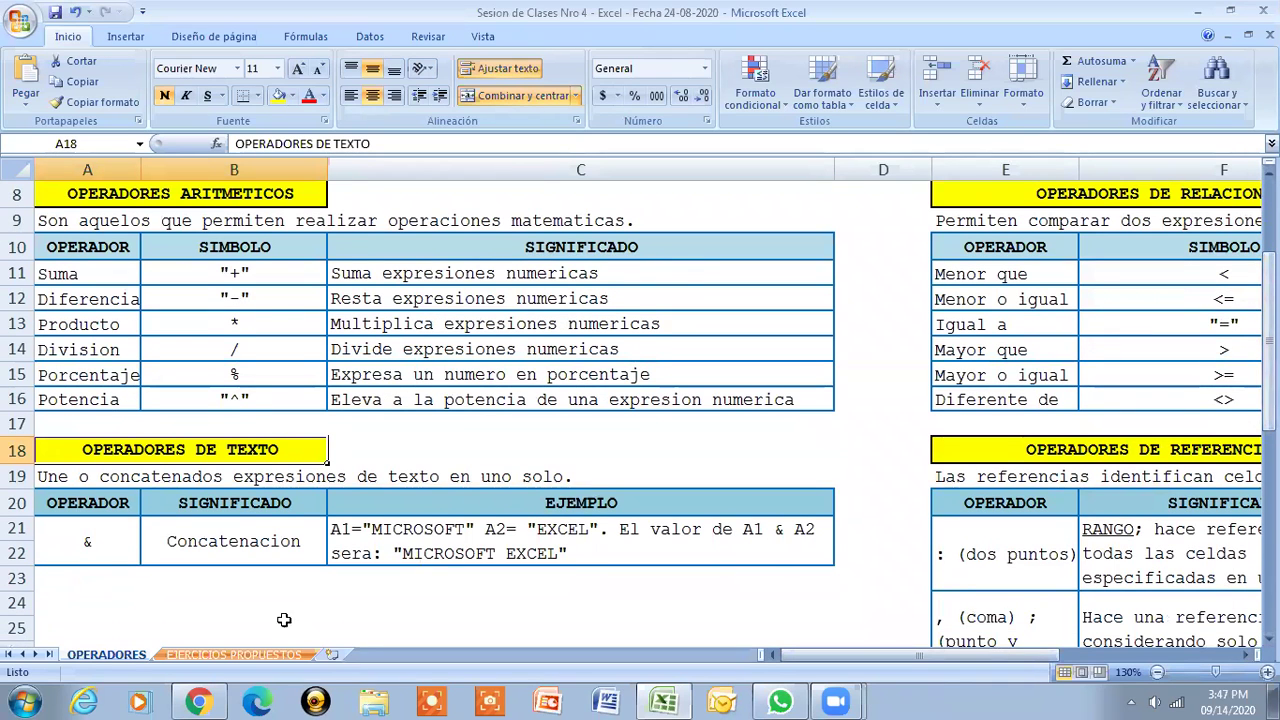
click(60, 546)
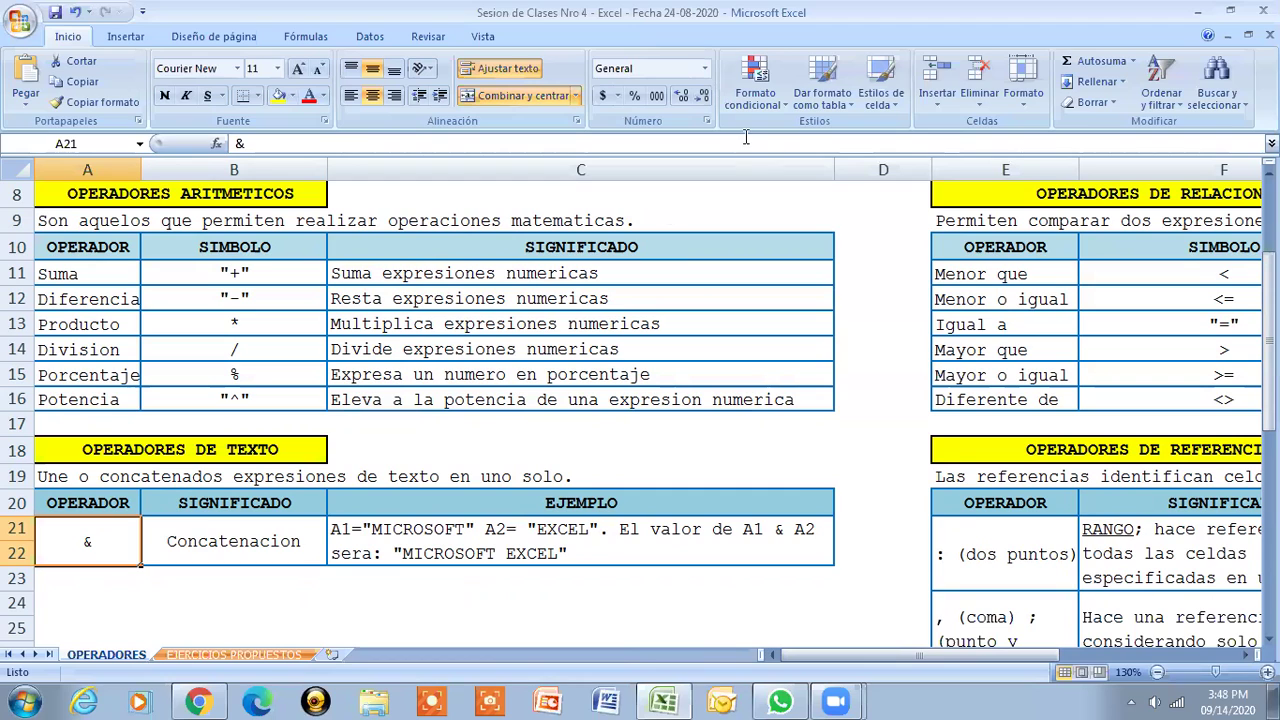
- Go to the OPERADORES DE REFERENCIA heading in E18, read its full description in row 19 and bring its table into view
click(963, 449)
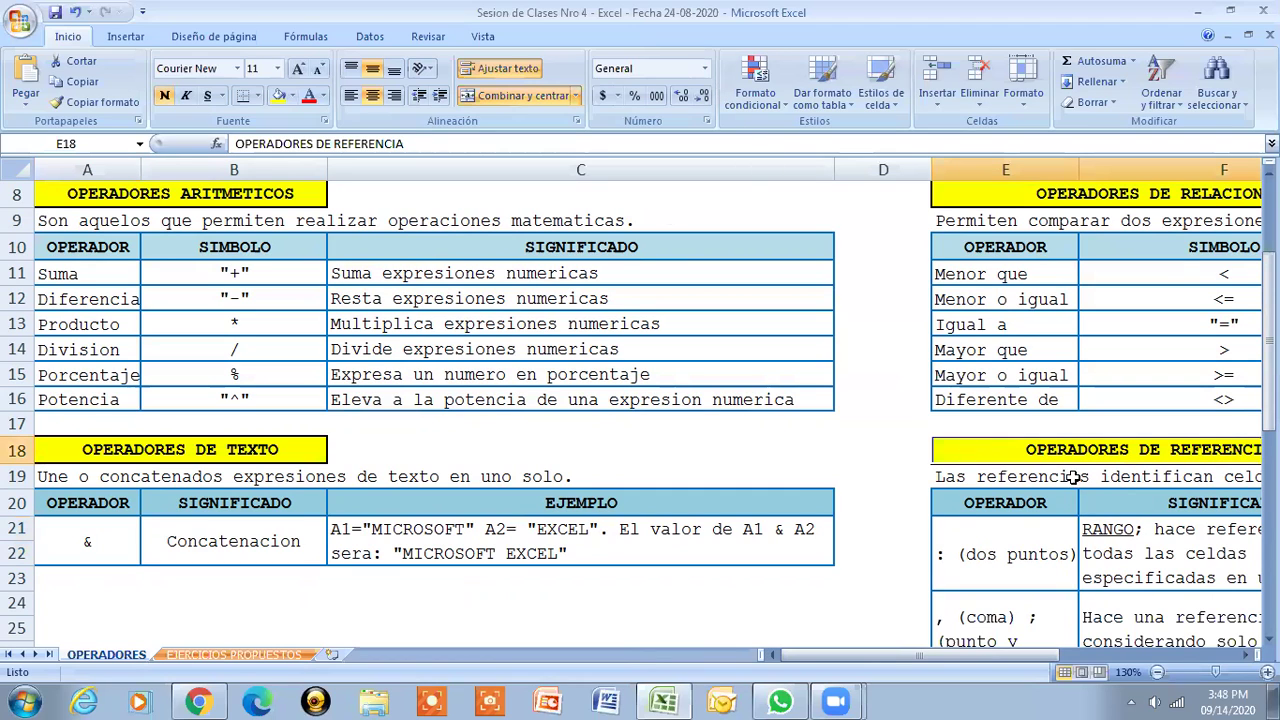
drag(933, 652, 1022, 662)
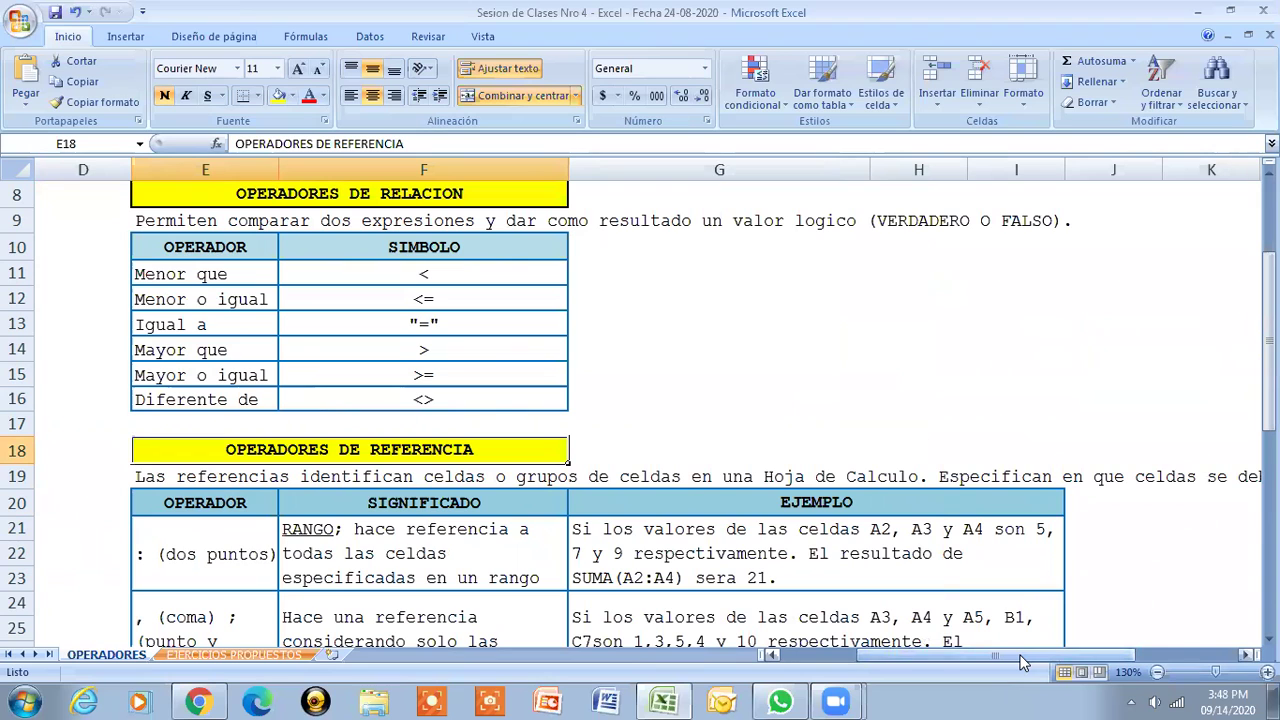
drag(1022, 662, 1085, 654)
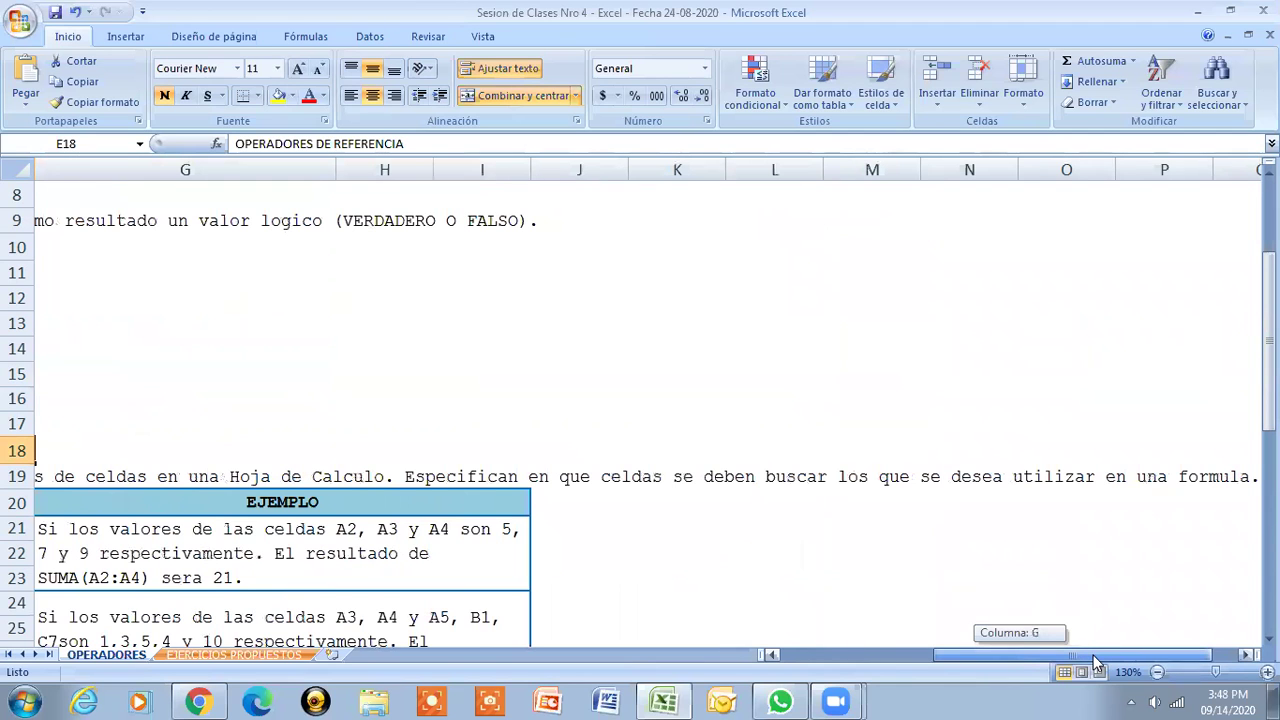
drag(1093, 655, 960, 655)
drag(1268, 345, 1268, 373)
drag(990, 655, 1031, 653)
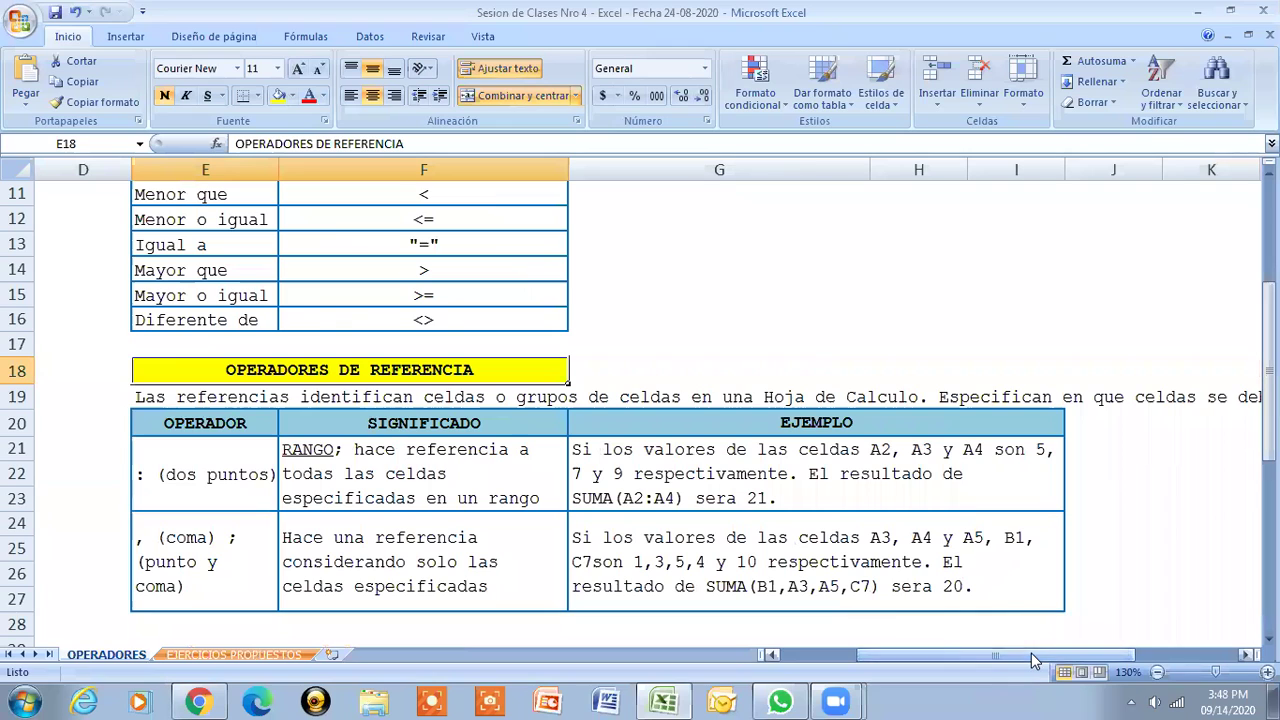
- Review the reference operators in E21 and E24, colon and comma/semicolon, together with their SUMA examples in column G
click(216, 452)
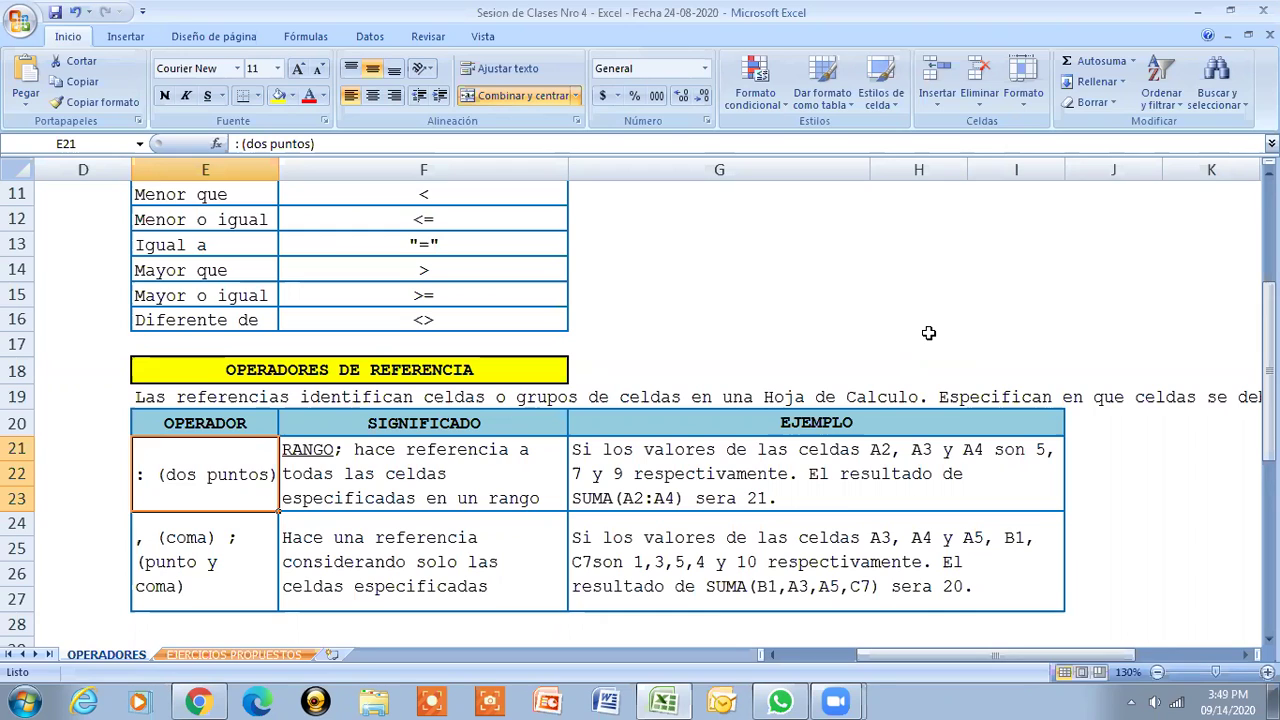
click(856, 474)
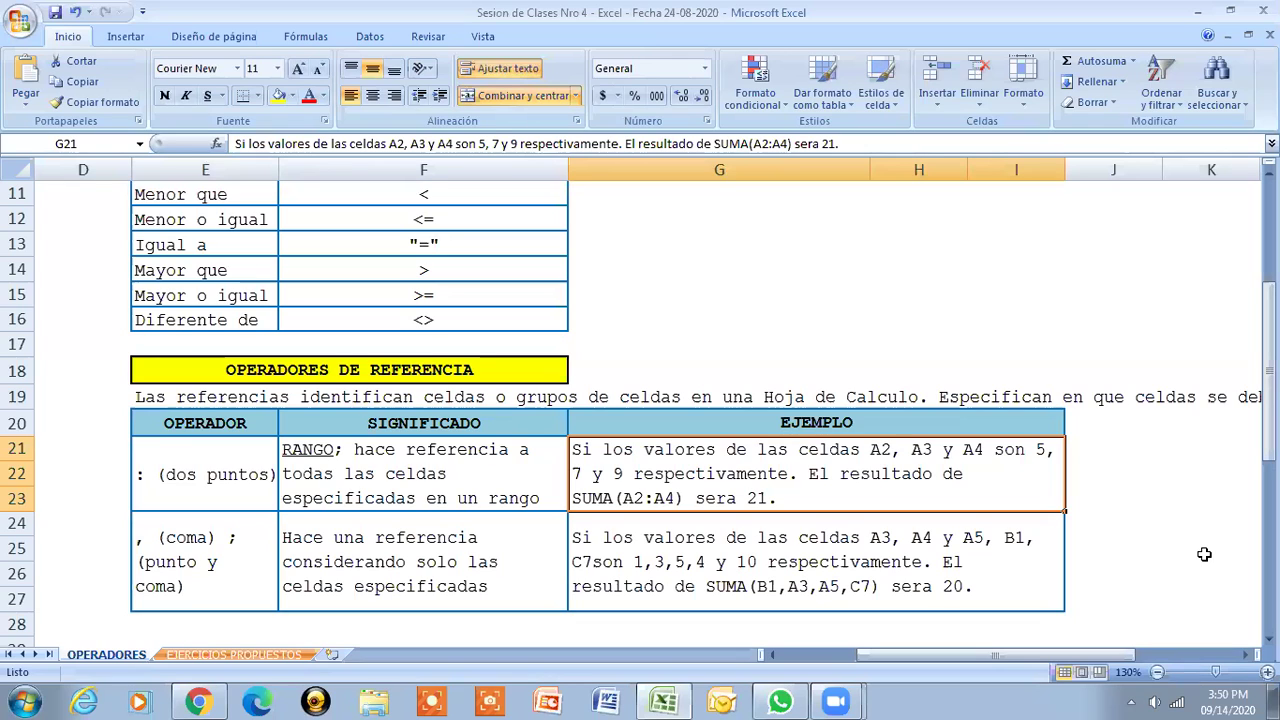
click(160, 554)
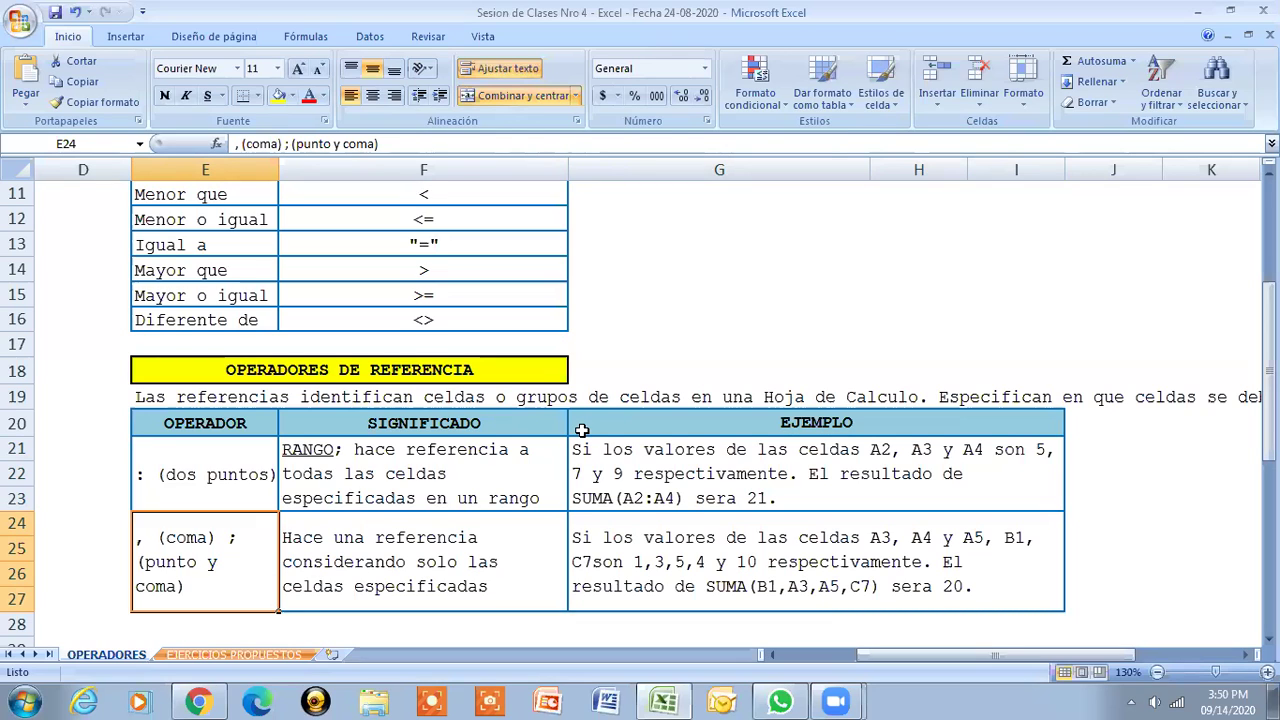
click(716, 548)
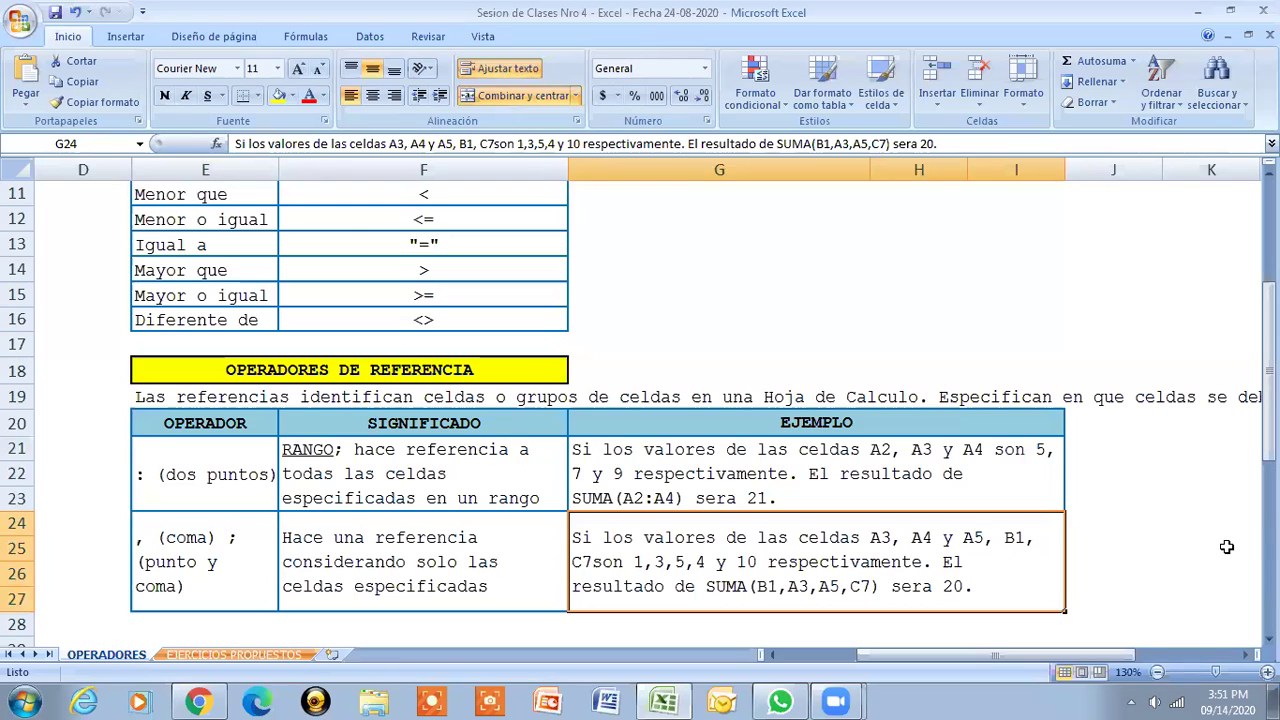
- Insert the missing space between "C7" and "son" in the G24 example, and go to the PRIORIDAD DE LOS OPERADORES heading
double_click(590, 562)
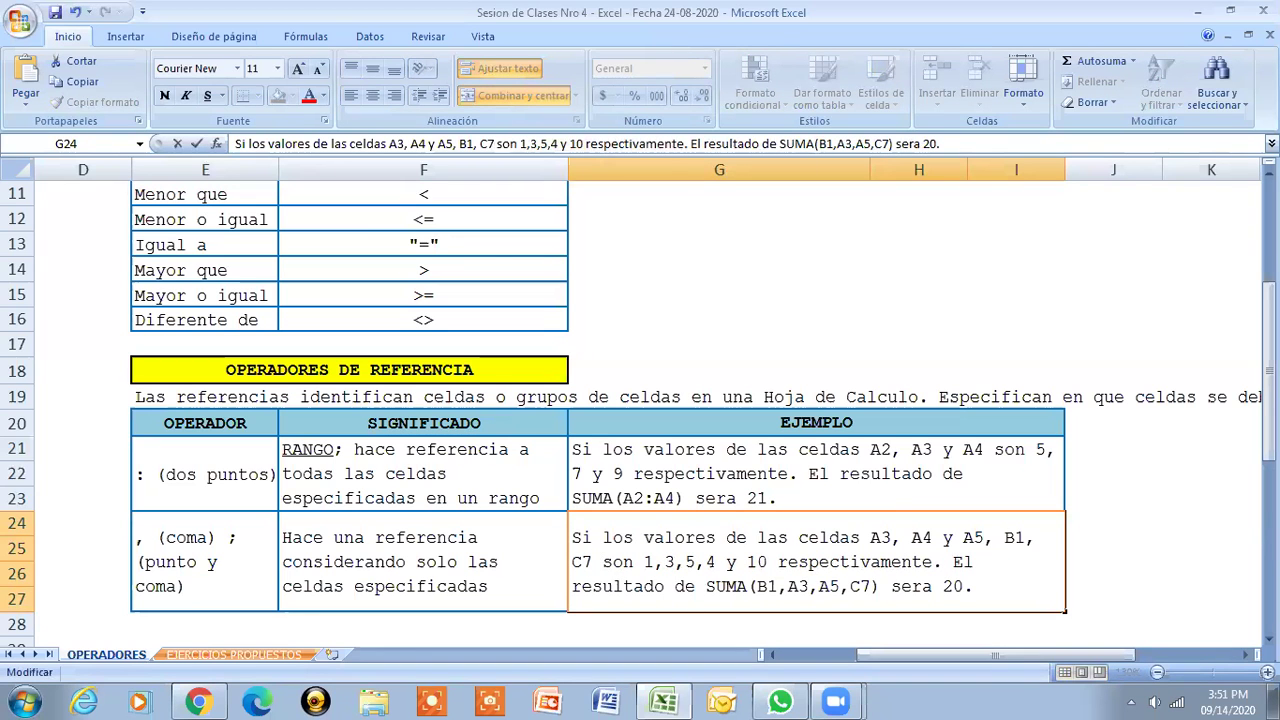
drag(1269, 370, 1269, 440)
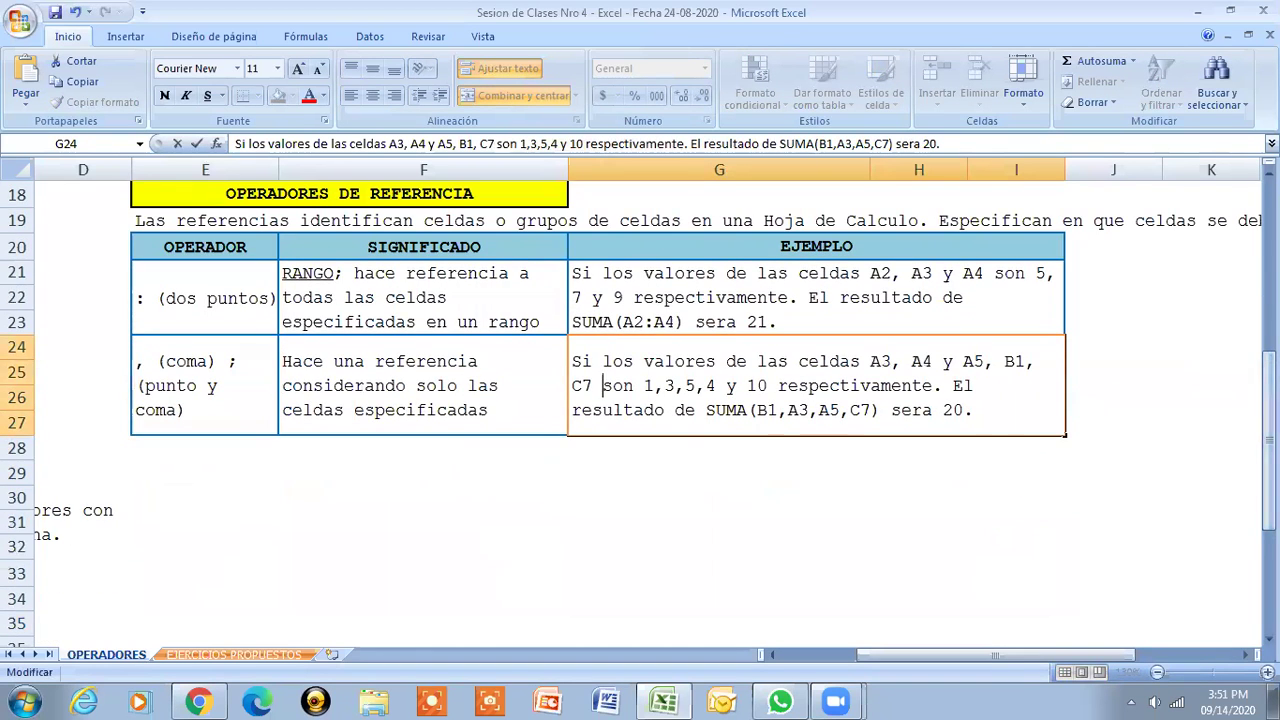
click(772, 654)
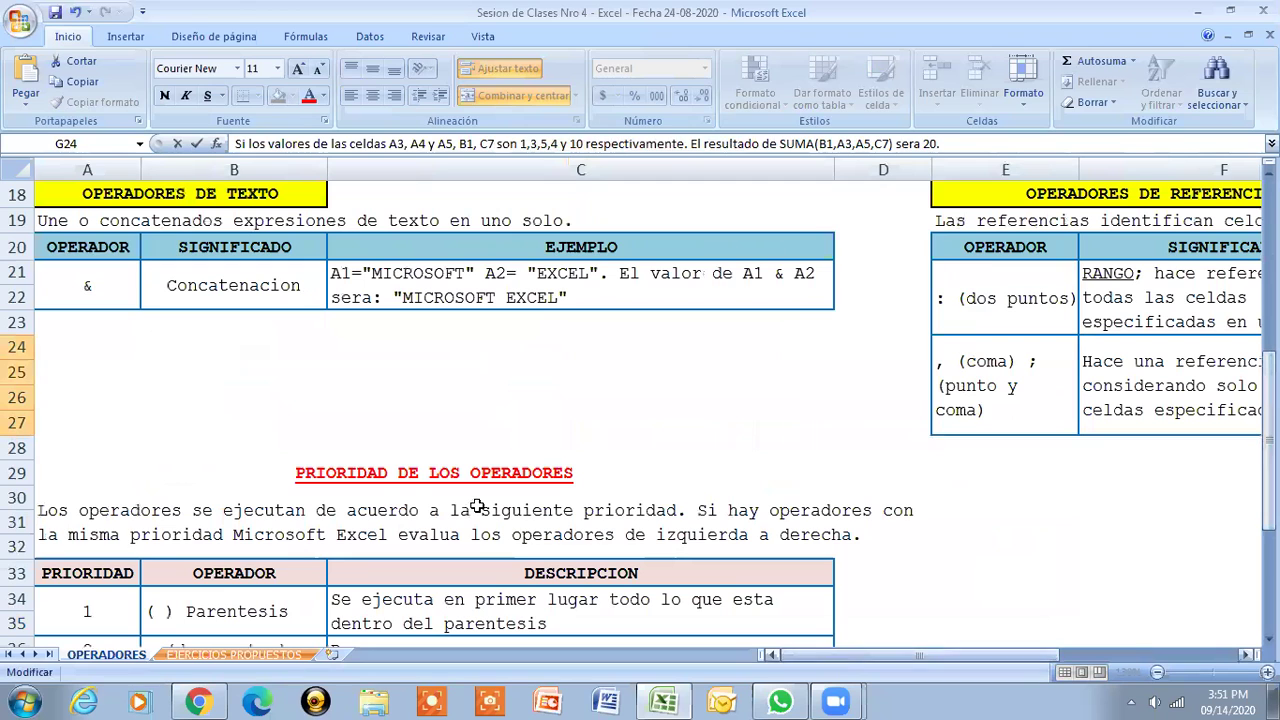
click(416, 477)
- Read the priority rule in A30 and step through the priority table's operators from Parentesis to the relational ones in B45
drag(1269, 366, 1269, 384)
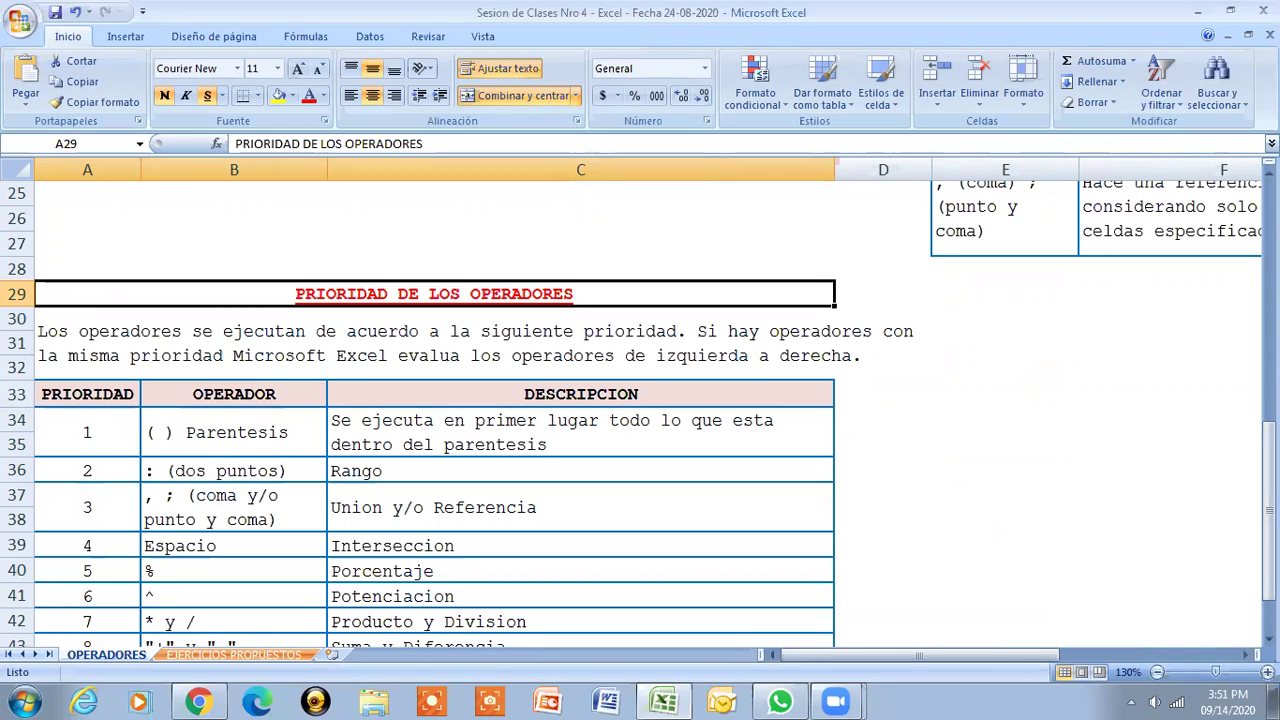
click(480, 343)
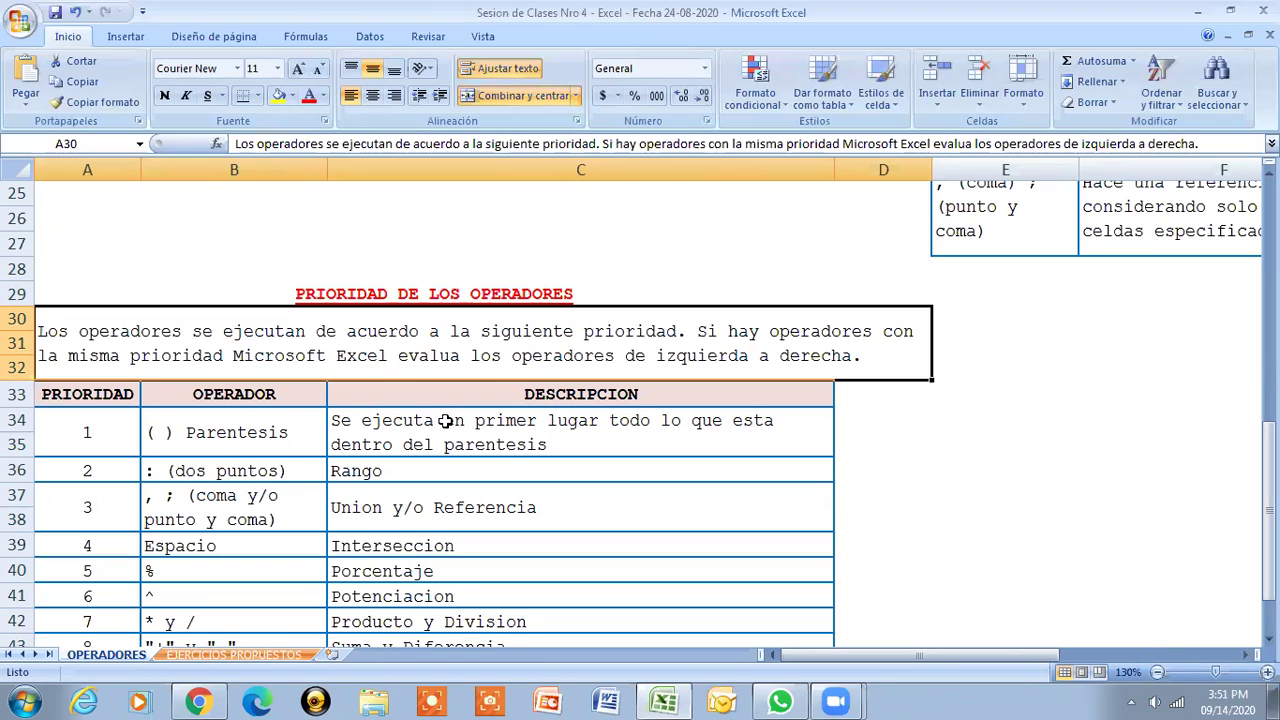
click(82, 428)
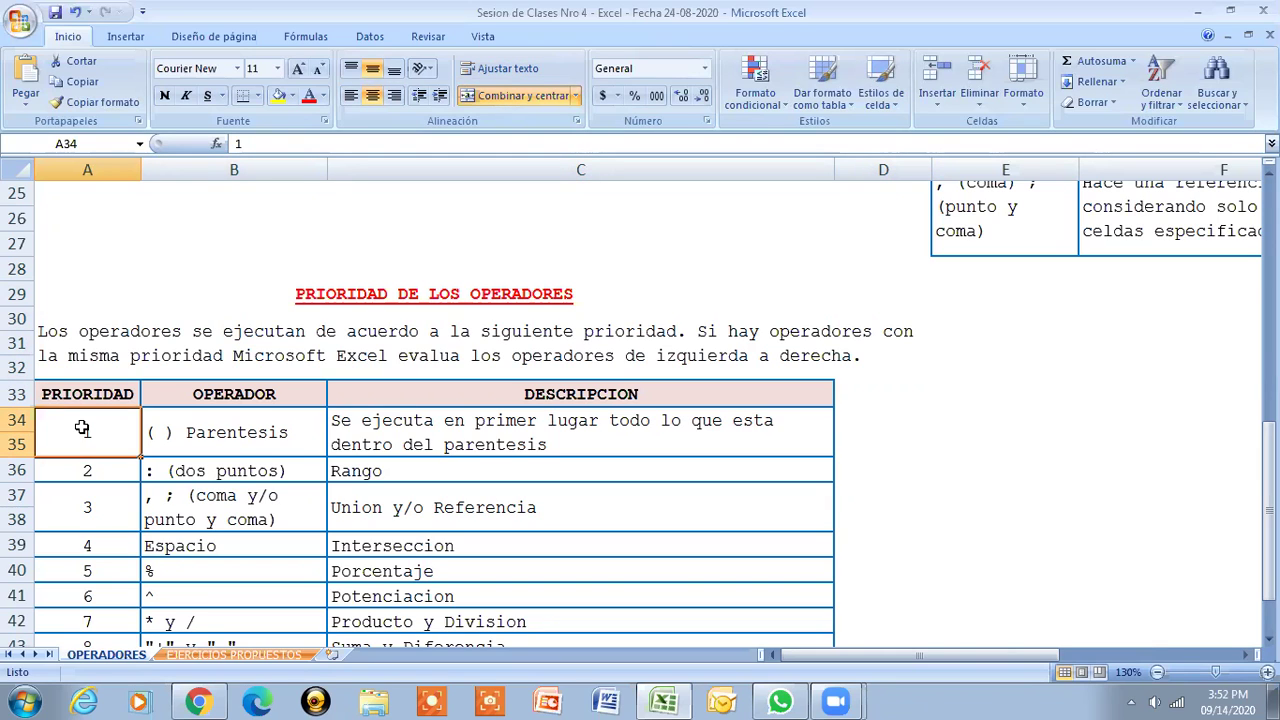
key(Right)
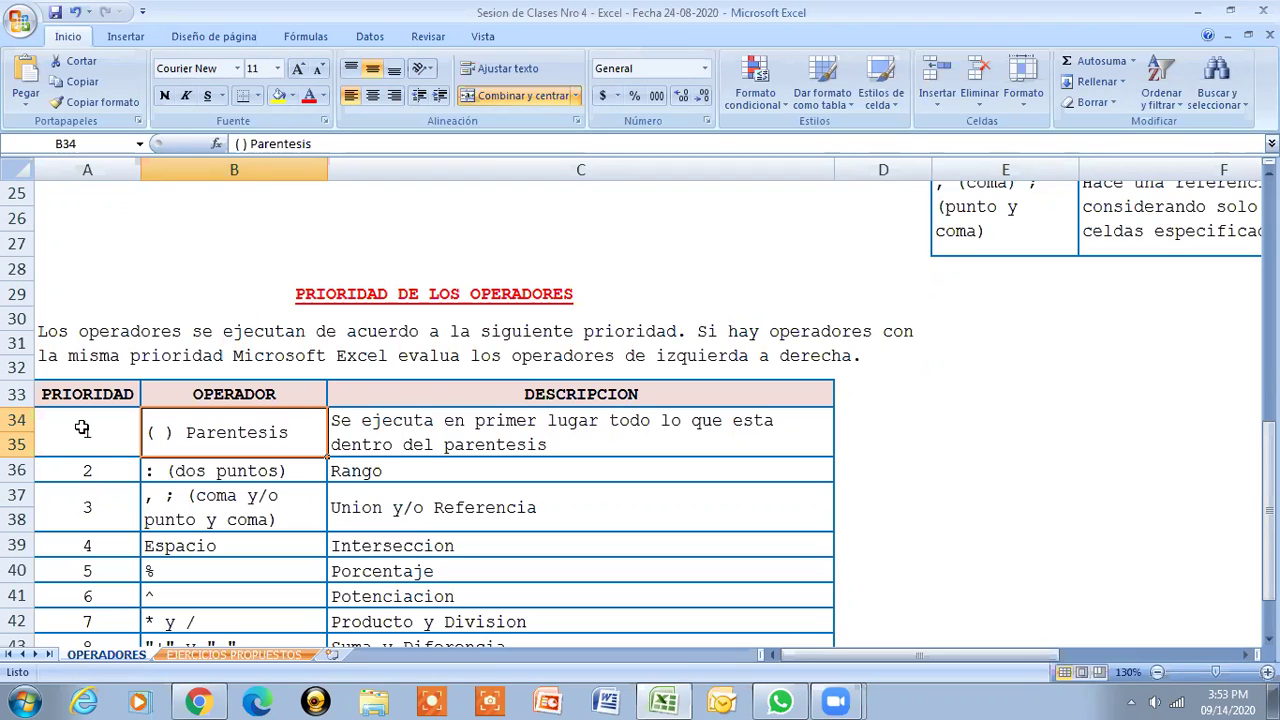
key(Down)
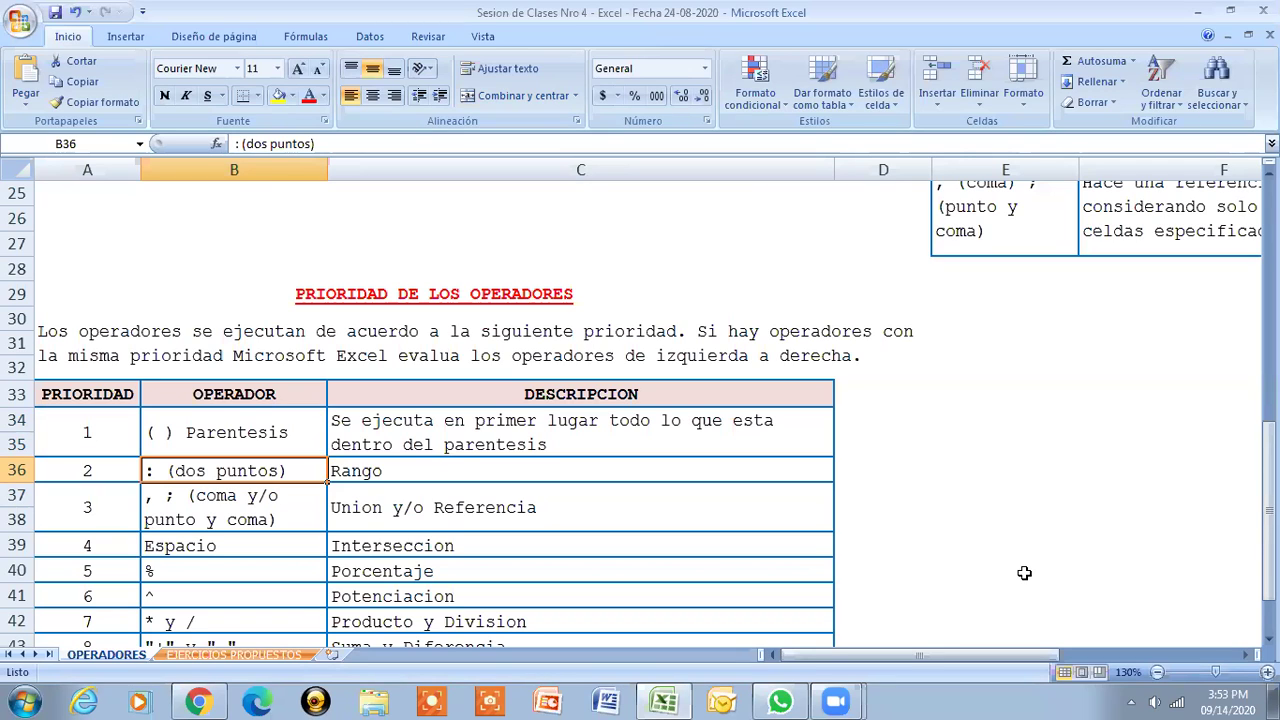
key(Down)
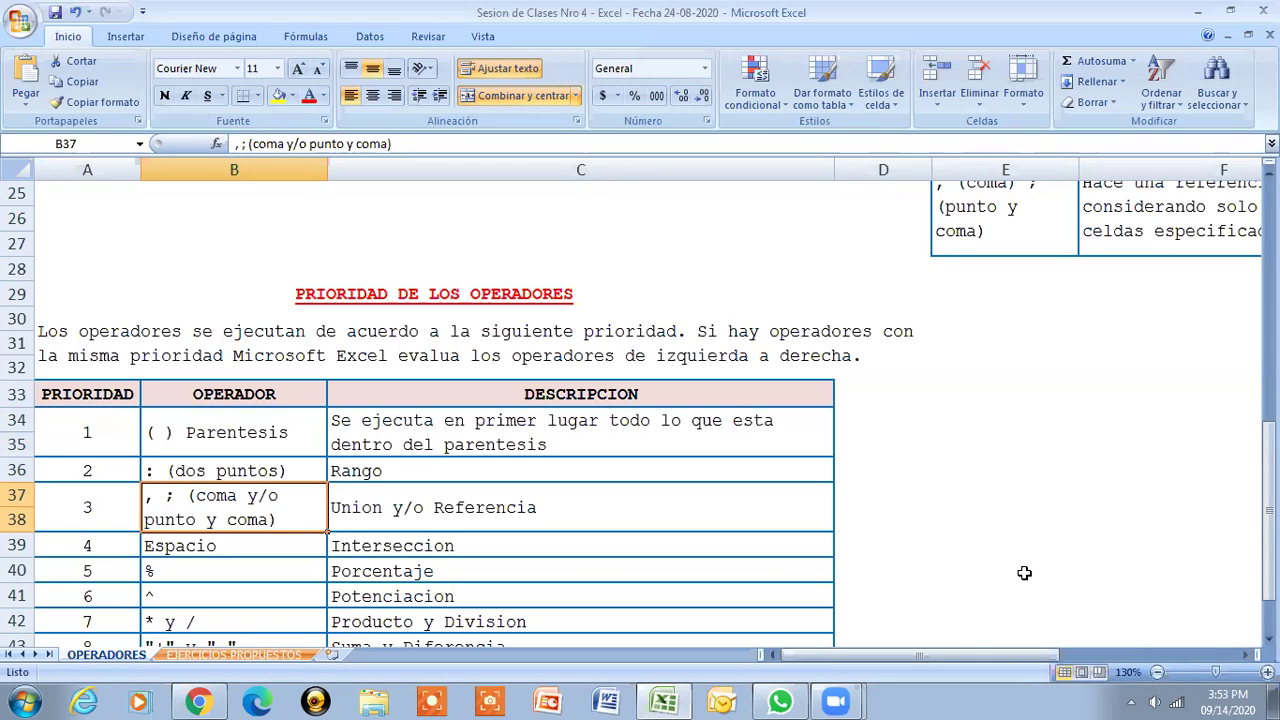
key(Down)
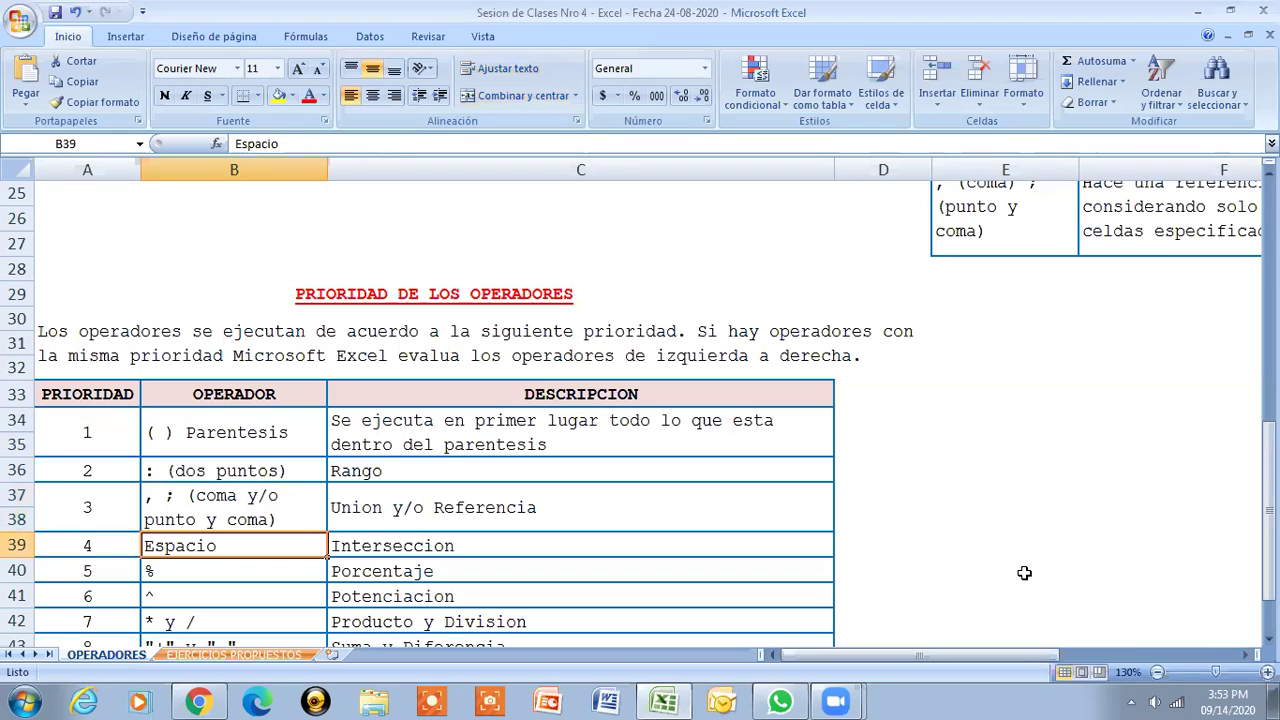
key(Down)
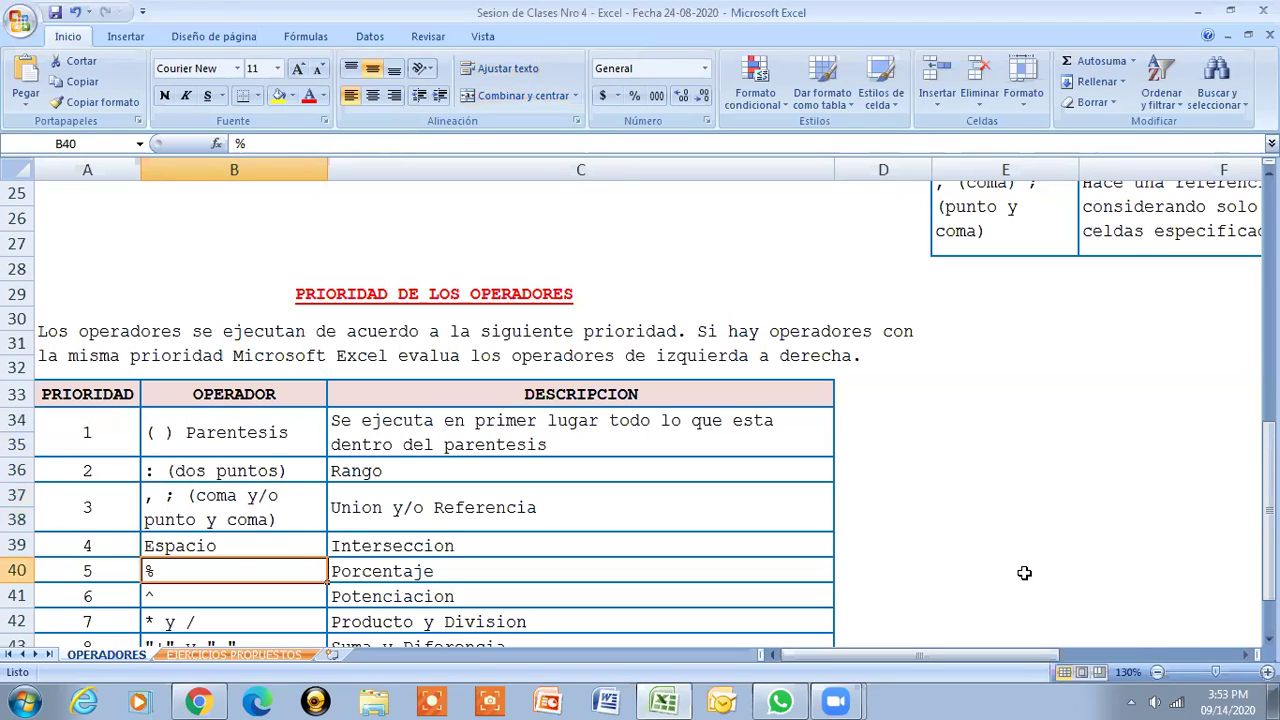
key(Down)
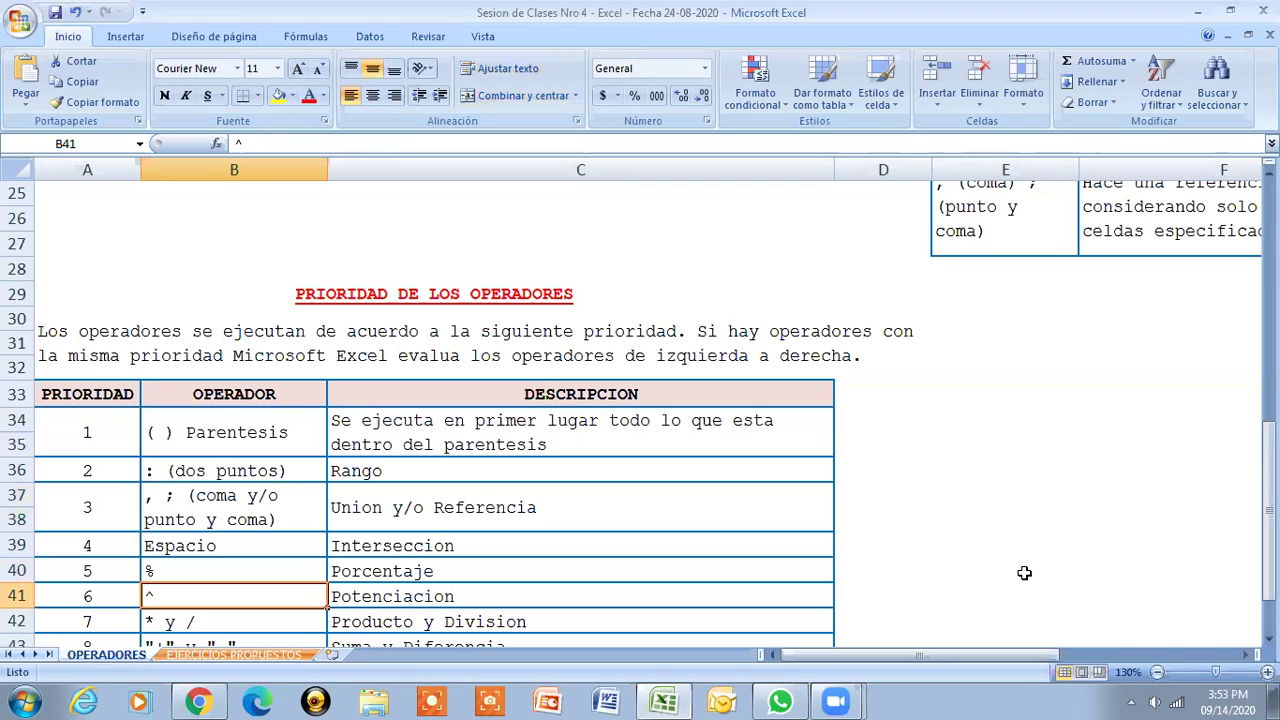
key(Down)
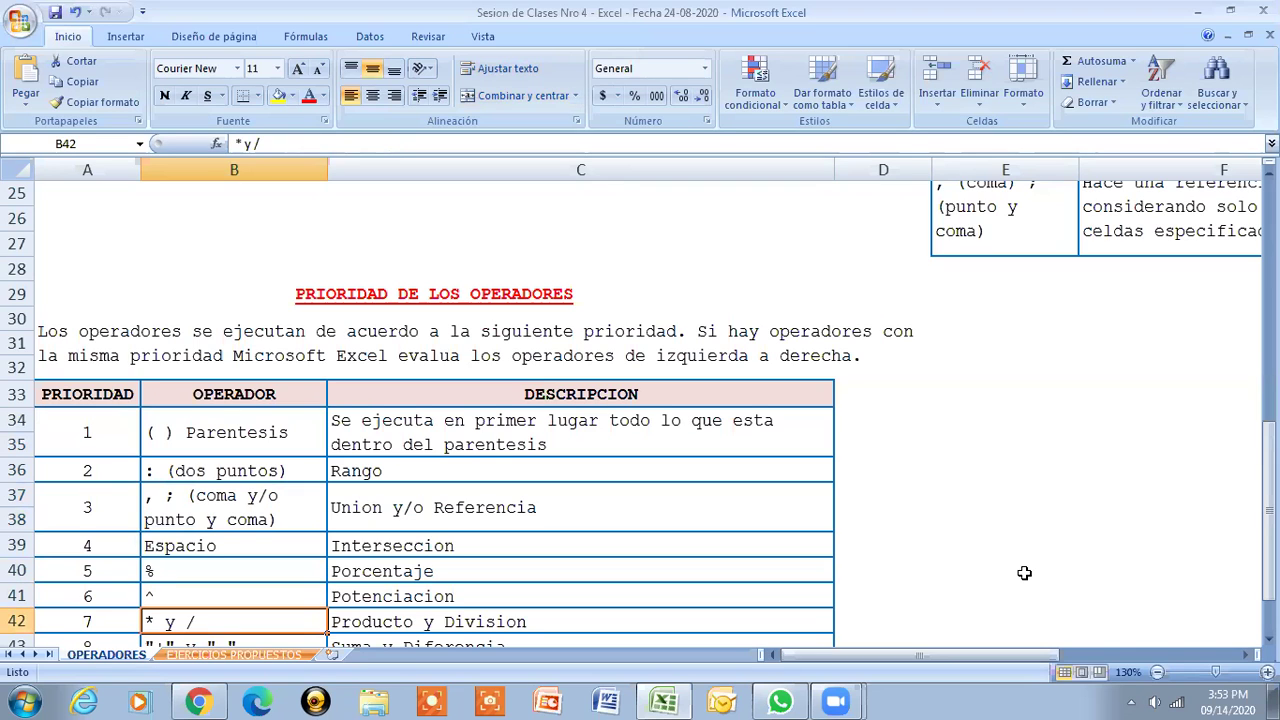
key(Down)
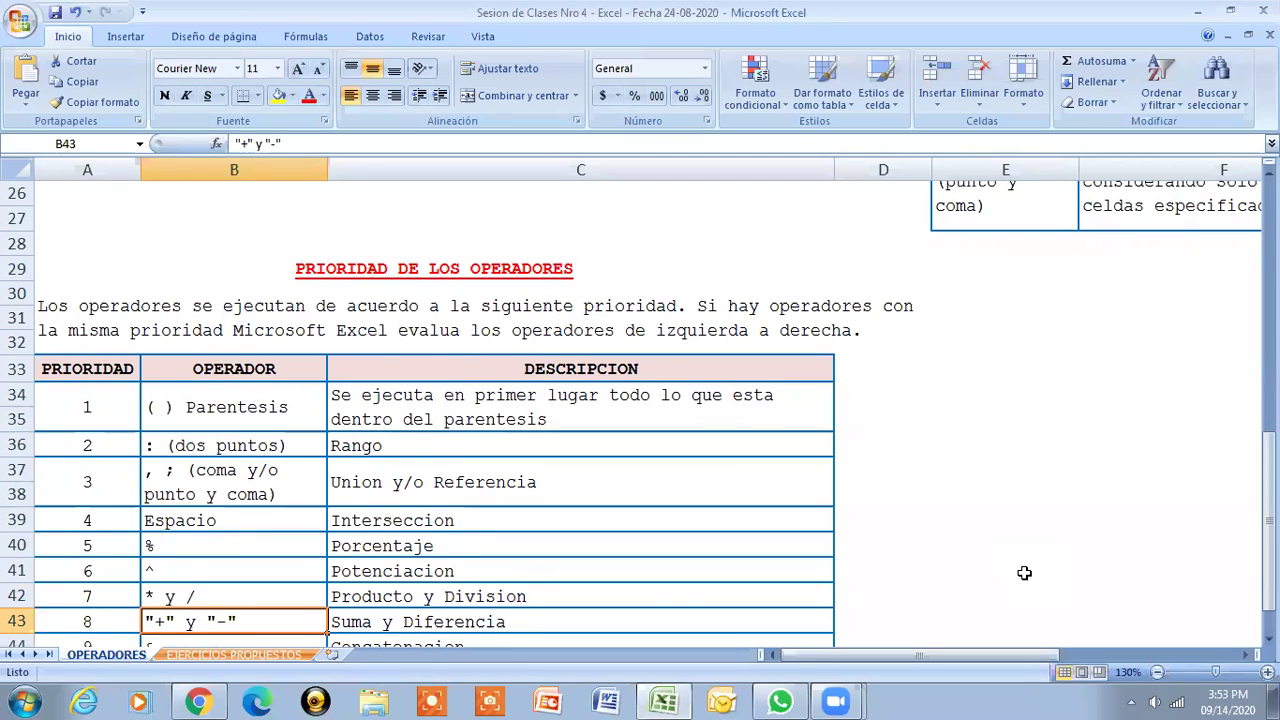
key(Down)
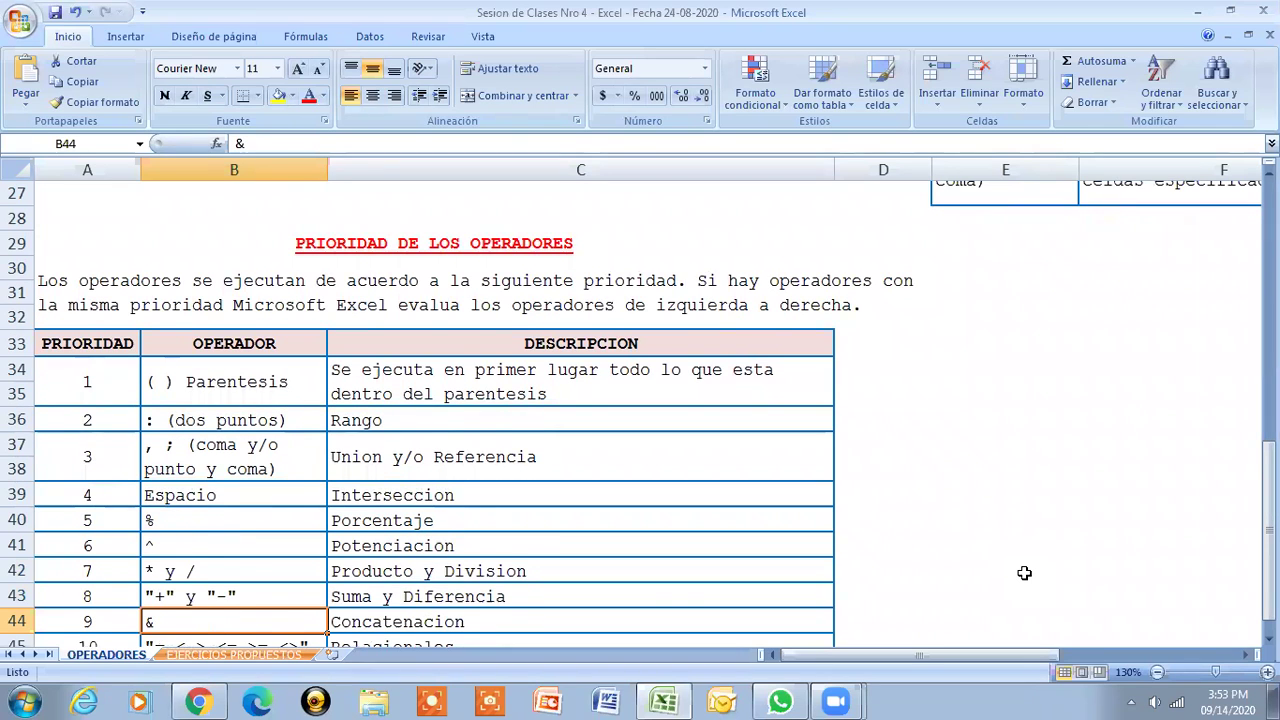
key(Down)
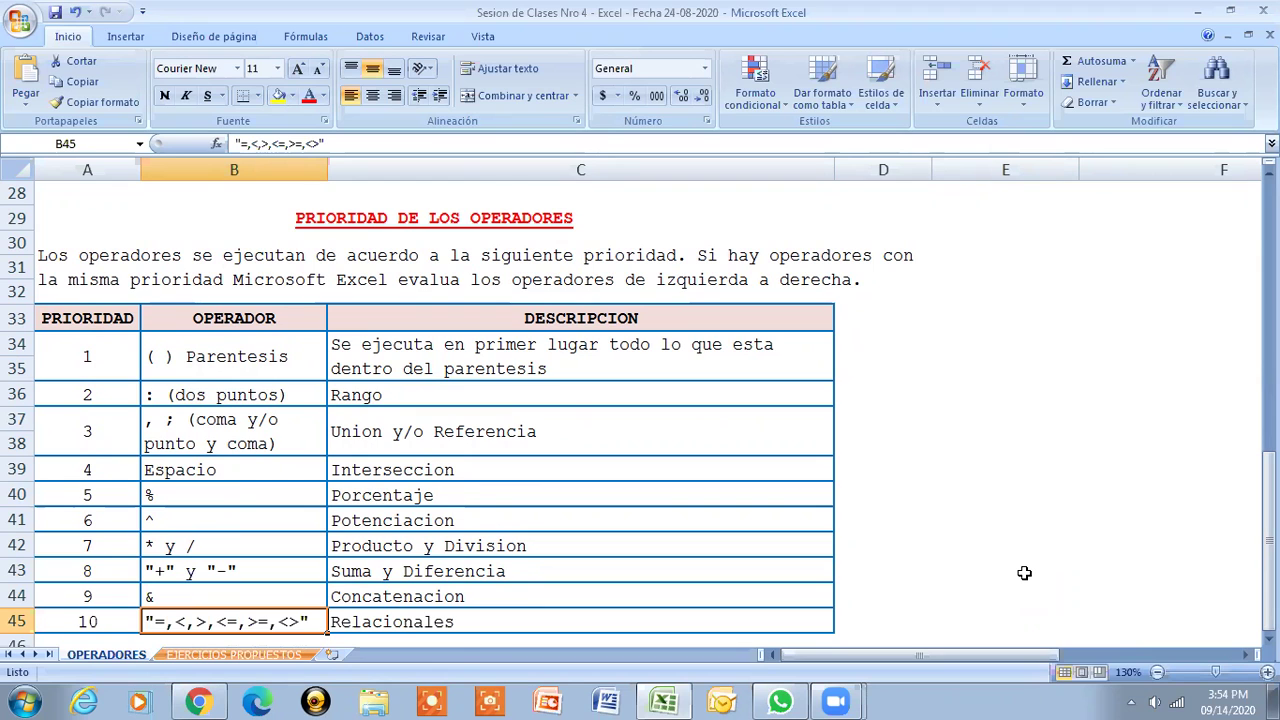
- Return to the session title in A1 of the OPERADORES sheet
key(Up)
key(Up)
key(Up)
key(Up)
key(Up)
key(Up)
key(Up)
key(Up)
key(Up)
key(Up)
key(Up)
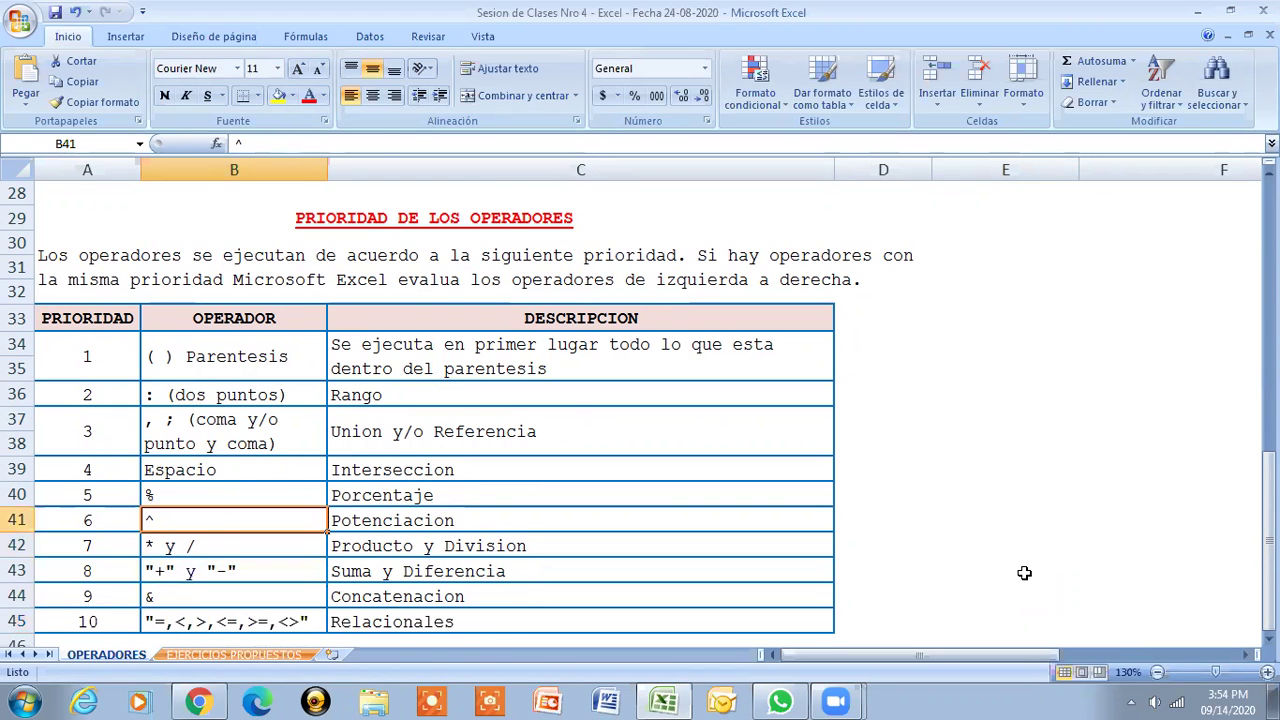
key(Up)
key(Up)
key(Up)
key(Up)
key(Up)
key(Up)
key(Up)
key(Up)
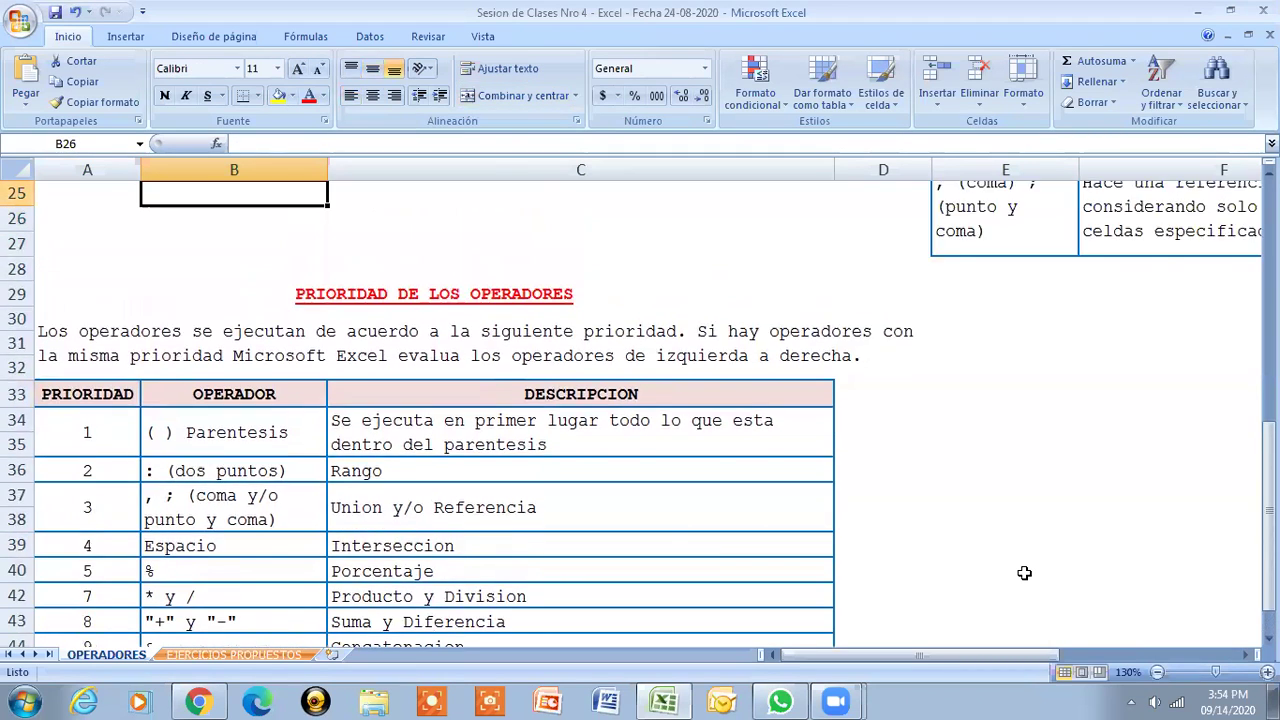
key(Up)
key(Up)
key(Up)
key(Up)
key(Up)
key(Up)
key(Up)
key(Up)
key(Up)
key(Up)
key(Up)
key(Up)
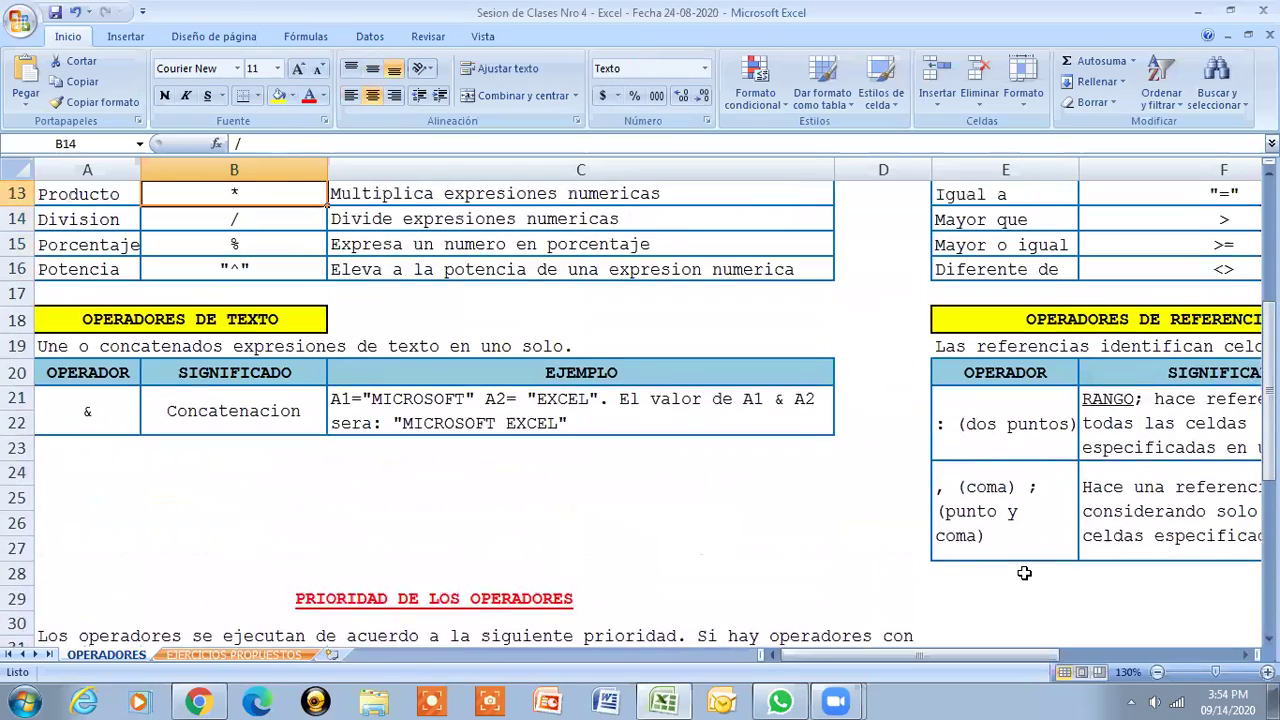
key(Up)
key(Up)
key(Up)
key(Up)
key(Up)
key(Up)
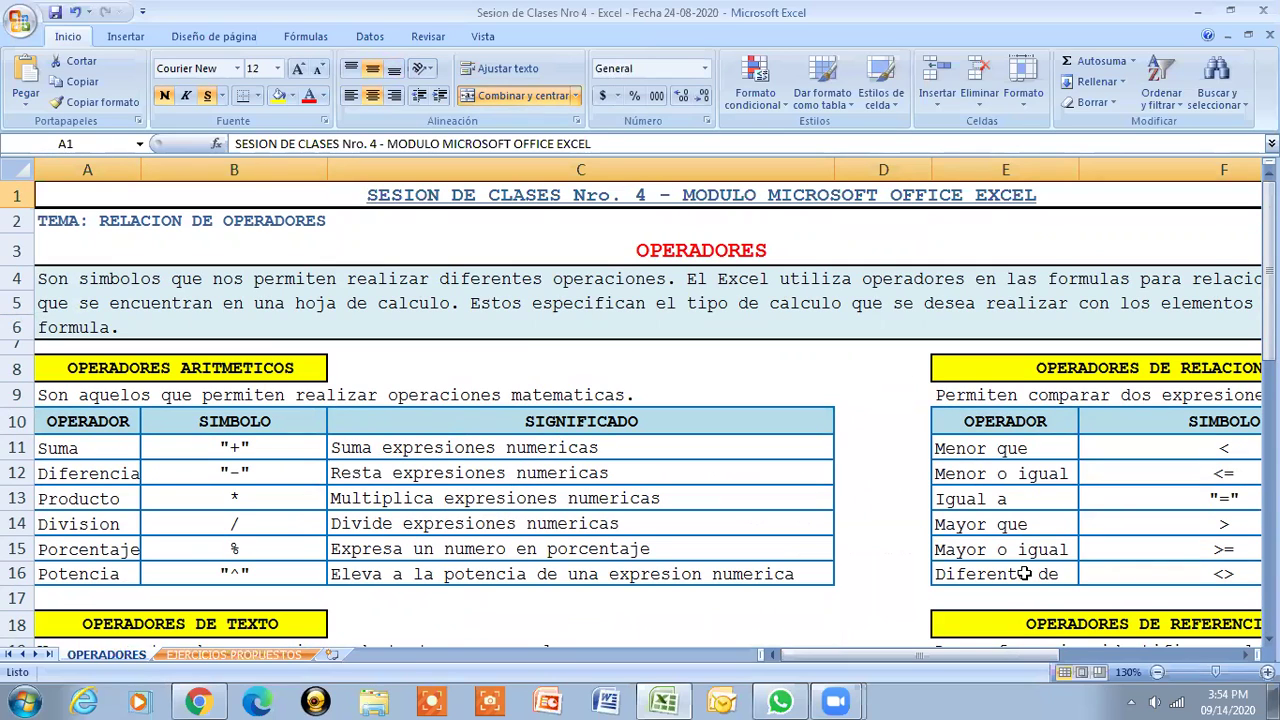
- Switch to the EJERCICIOS PROPUESTOS sheet, enlarge it to 130% and go to the OPERACIONES MATEMATICAS BASICAS heading in A8
click(266, 658)
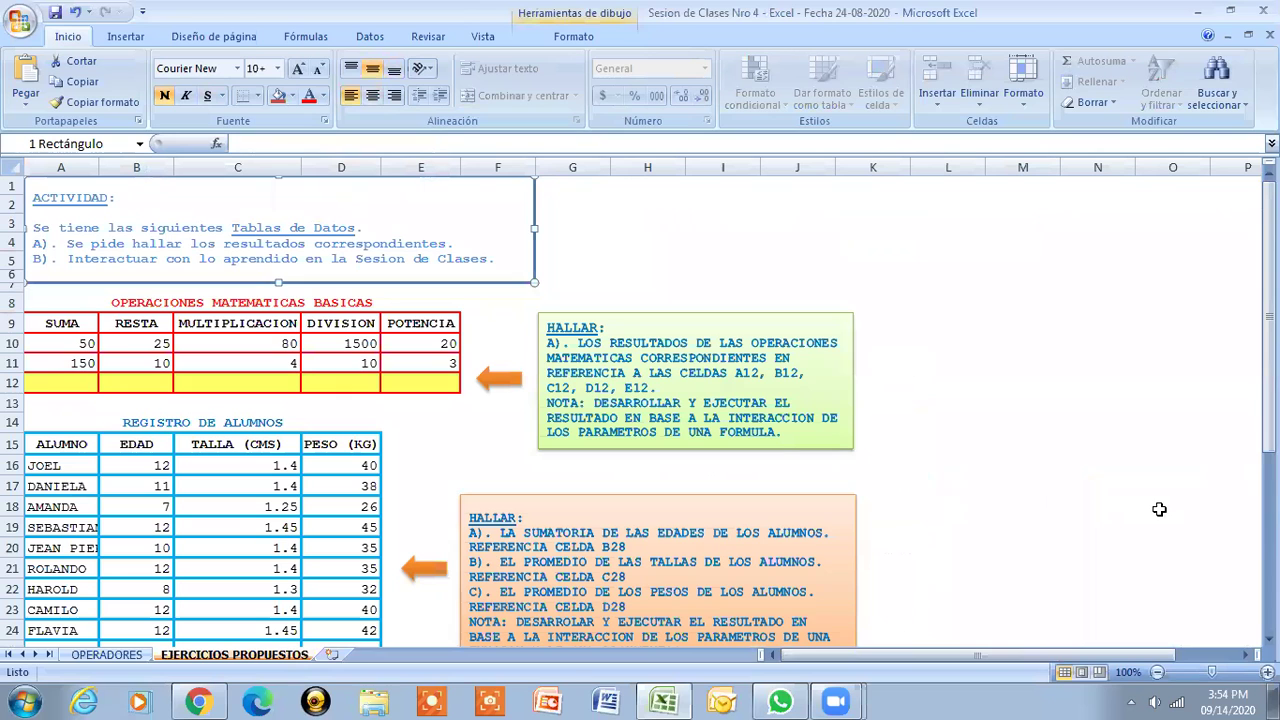
scroll(640, 400, up, 2)
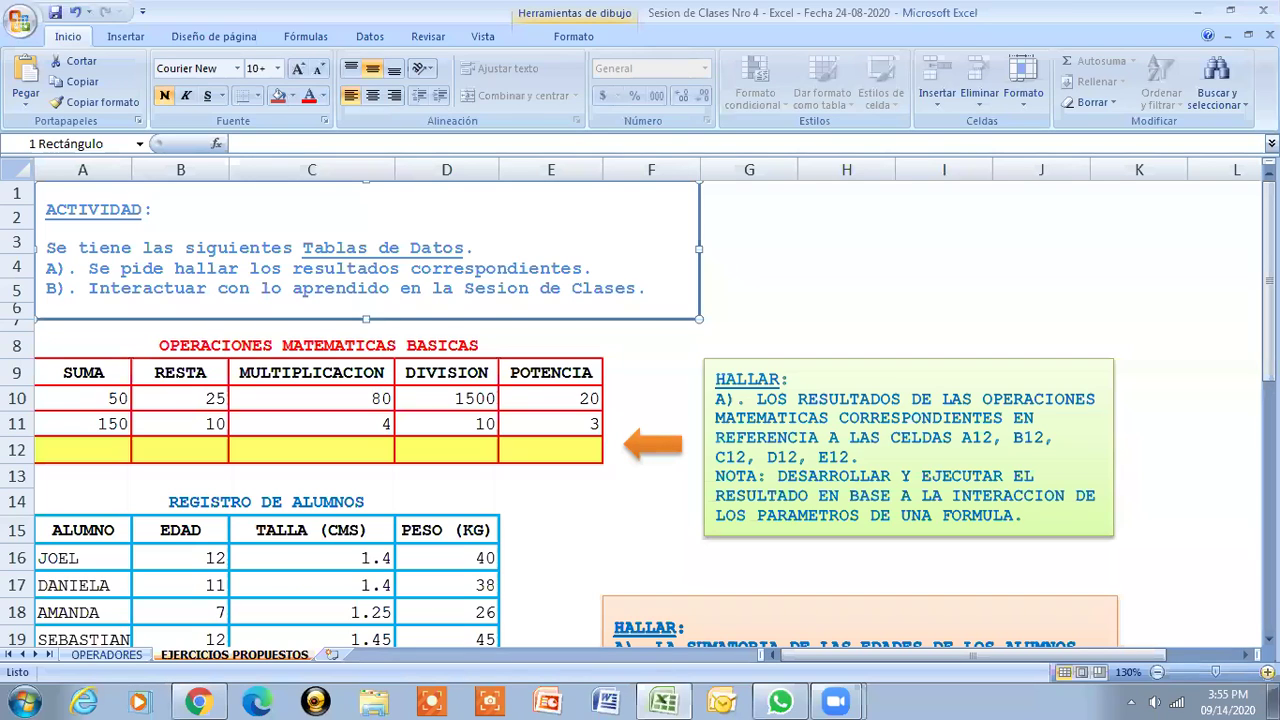
click(335, 346)
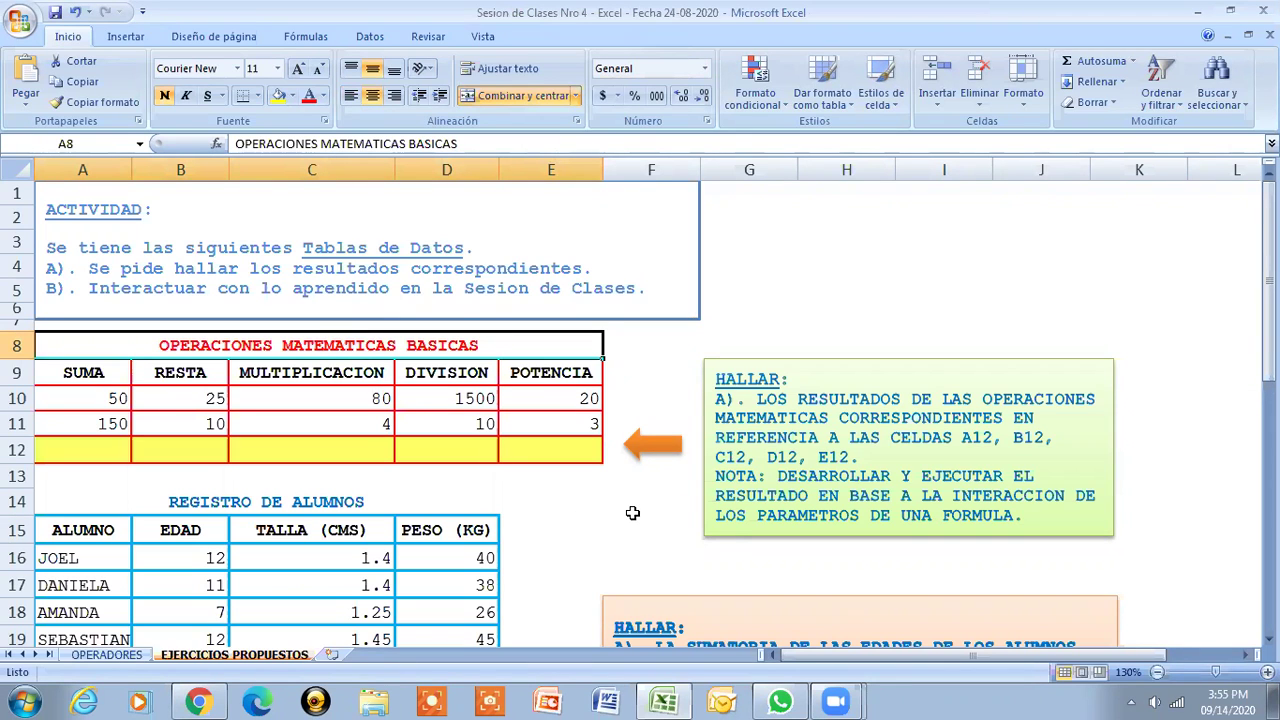
- Review the basic operations table A9:E12, stepping through its headings from SUMA to POTENCIA and down the POTENCIA column to E12
drag(55, 378, 531, 449)
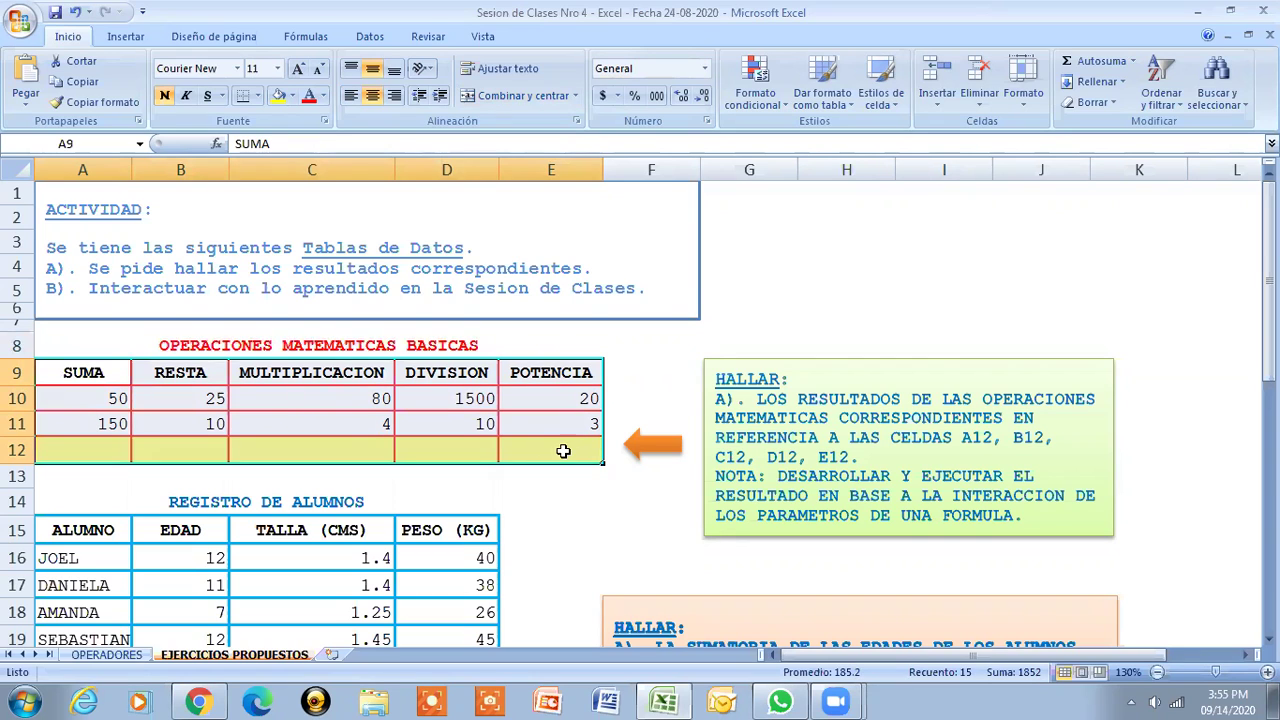
click(93, 373)
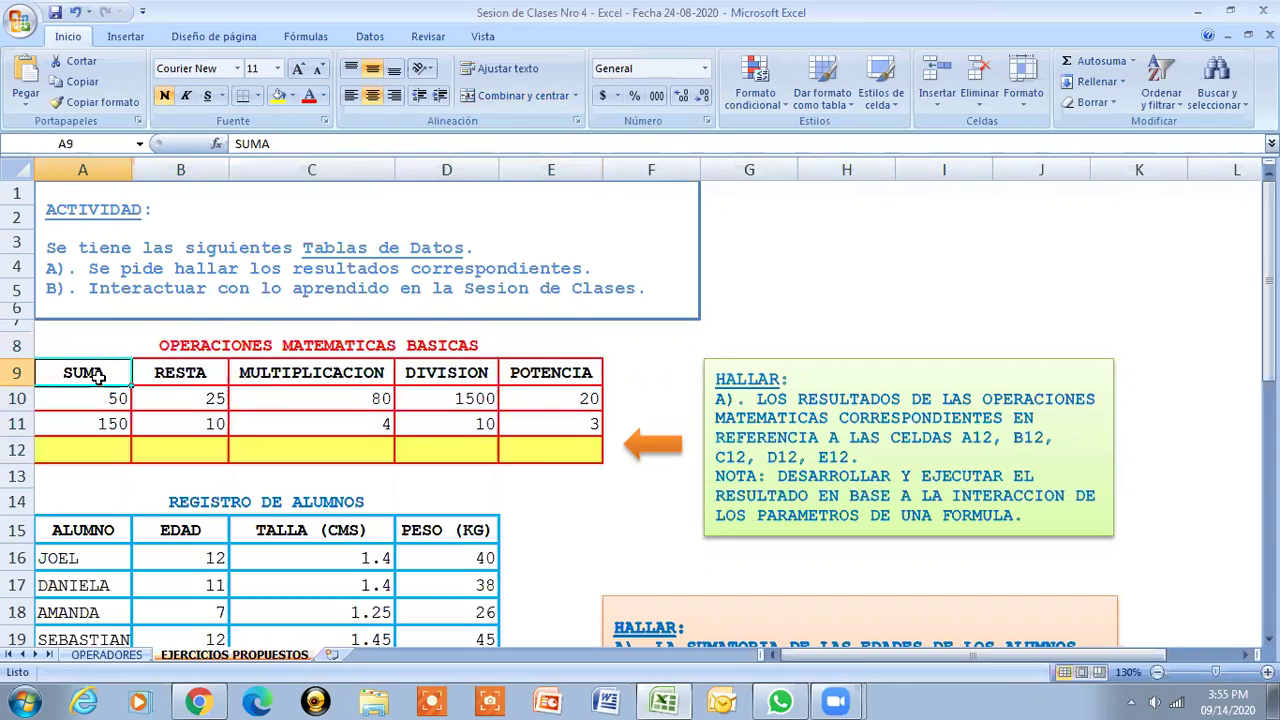
click(151, 382)
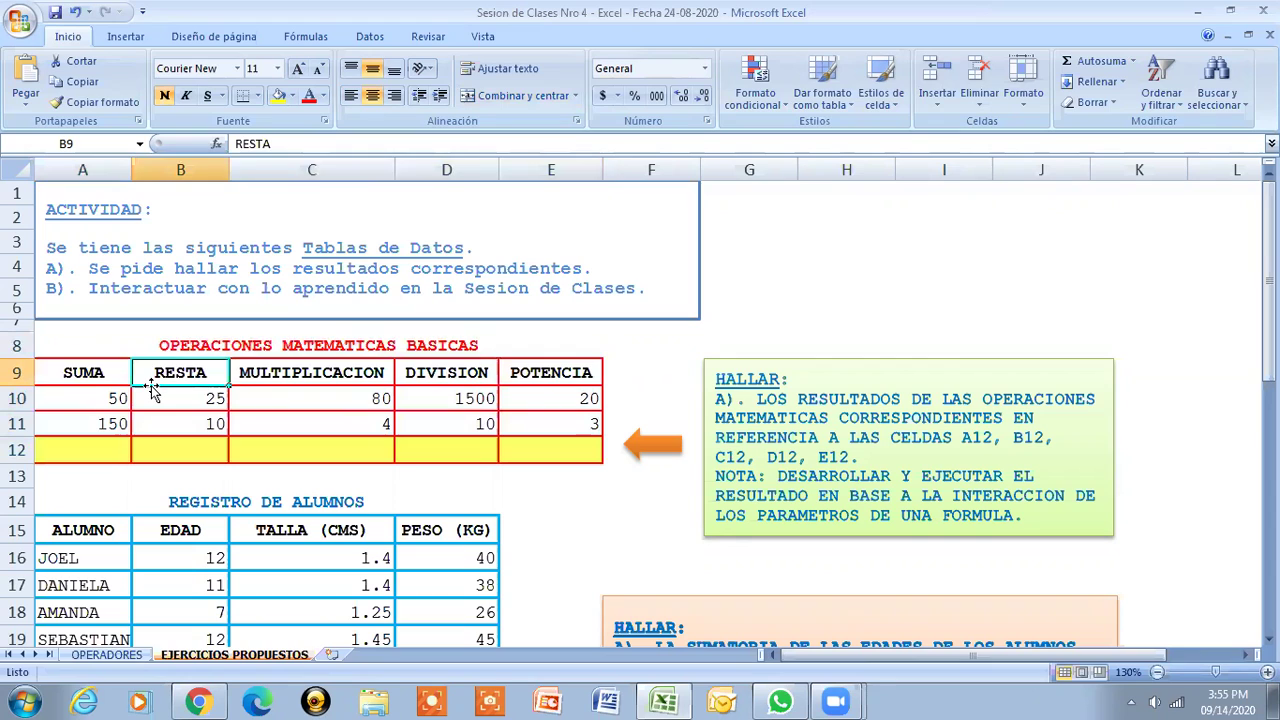
key(Right)
key(Right)
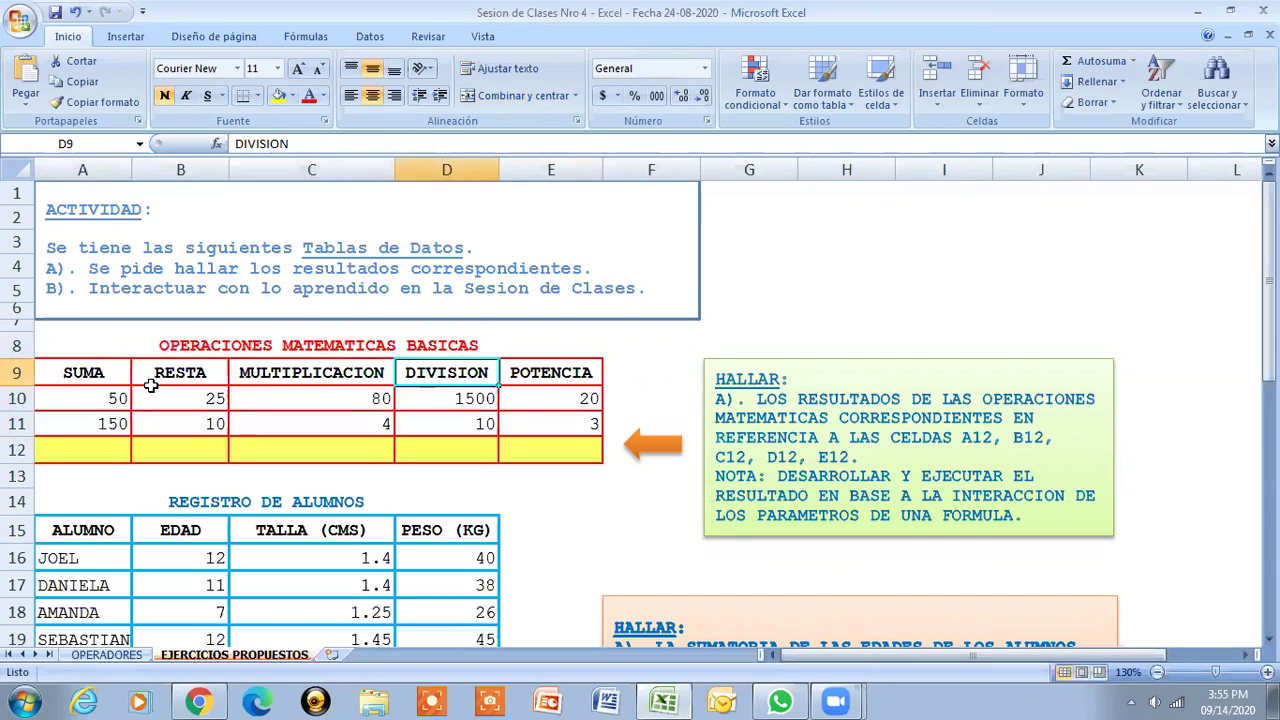
key(Right)
key(Down)
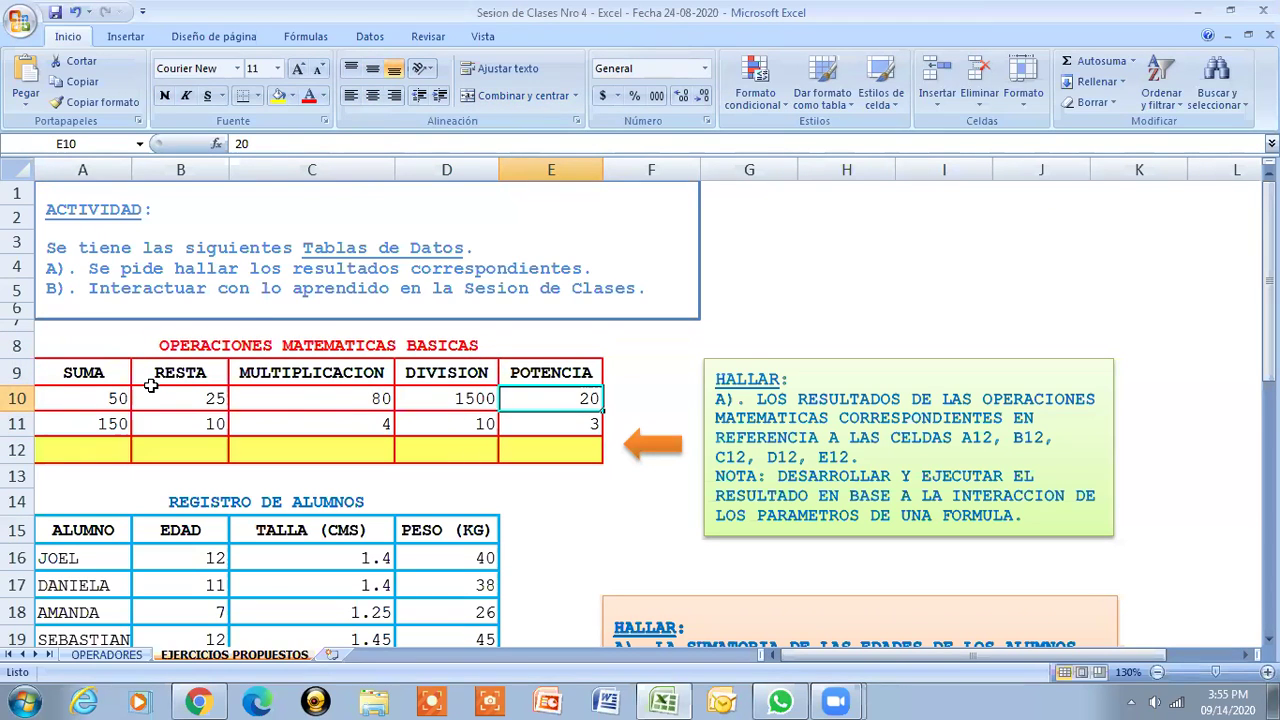
key(Down)
key(Down)
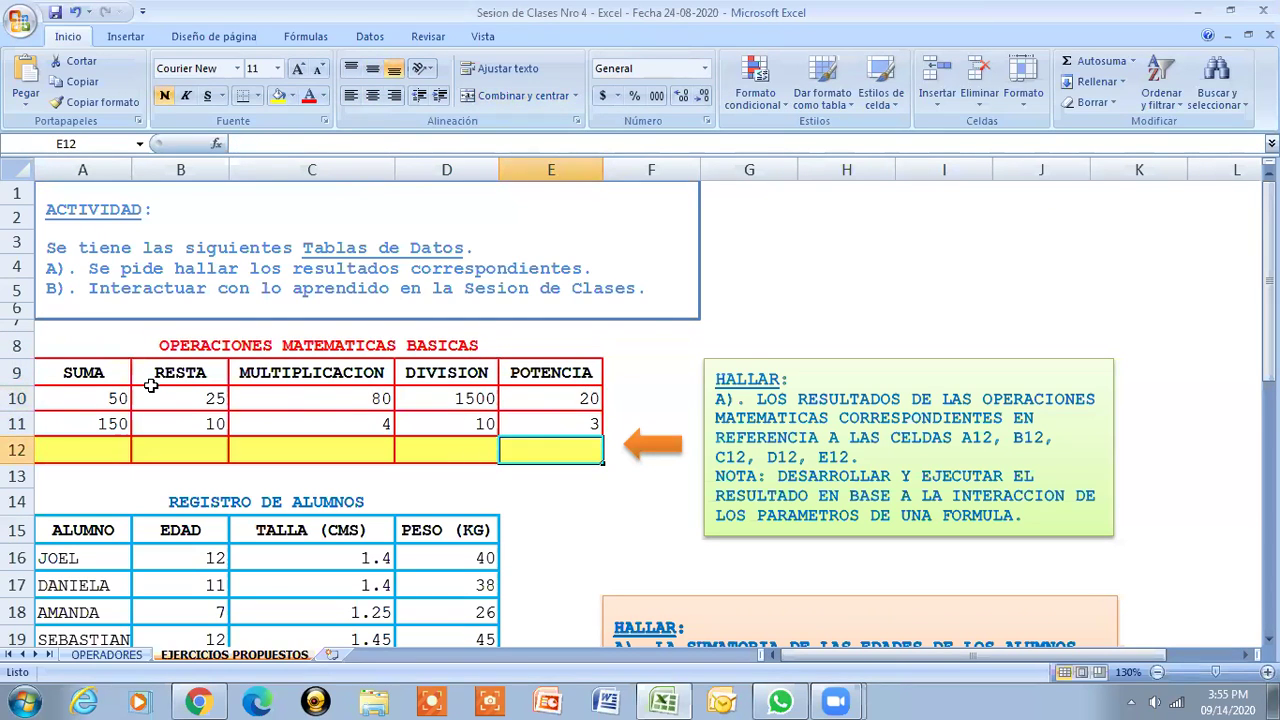
- Enter the formula =A10+A11 in the SUMA result cell A12, and reopen it for a check without changing it
key(Left)
key(Left)
key(Left)
key(Left)
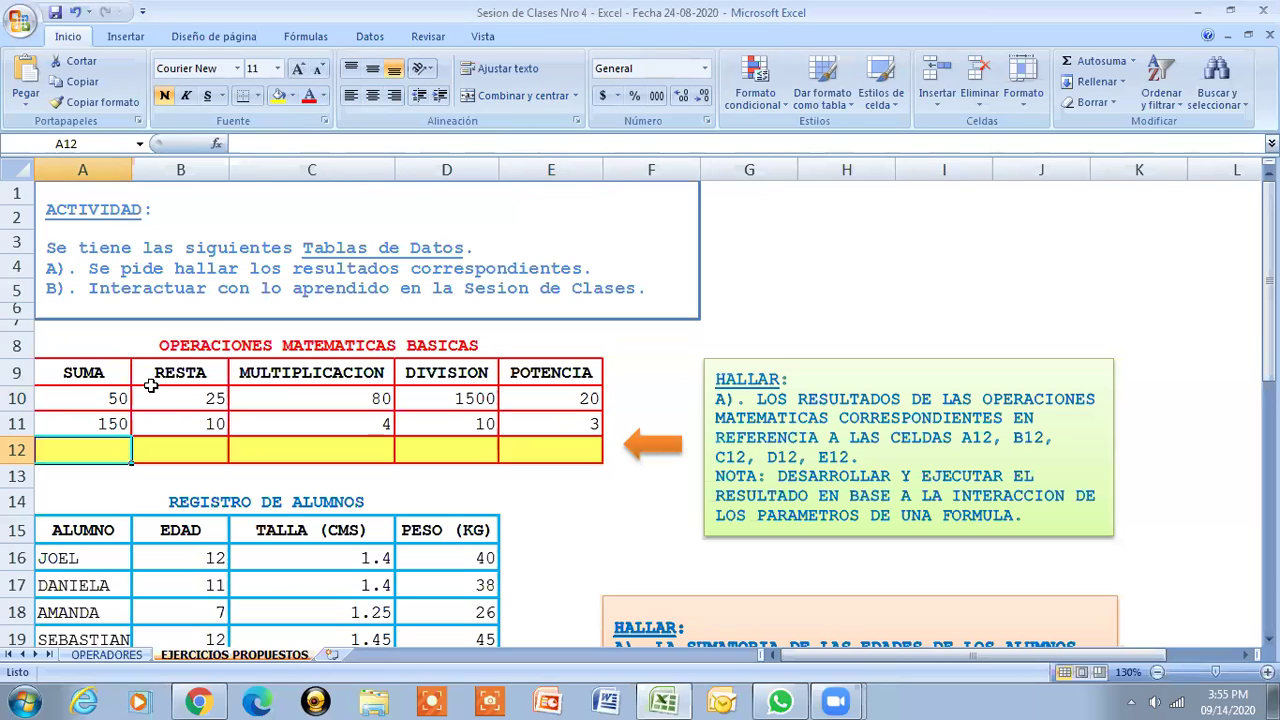
key(F2)
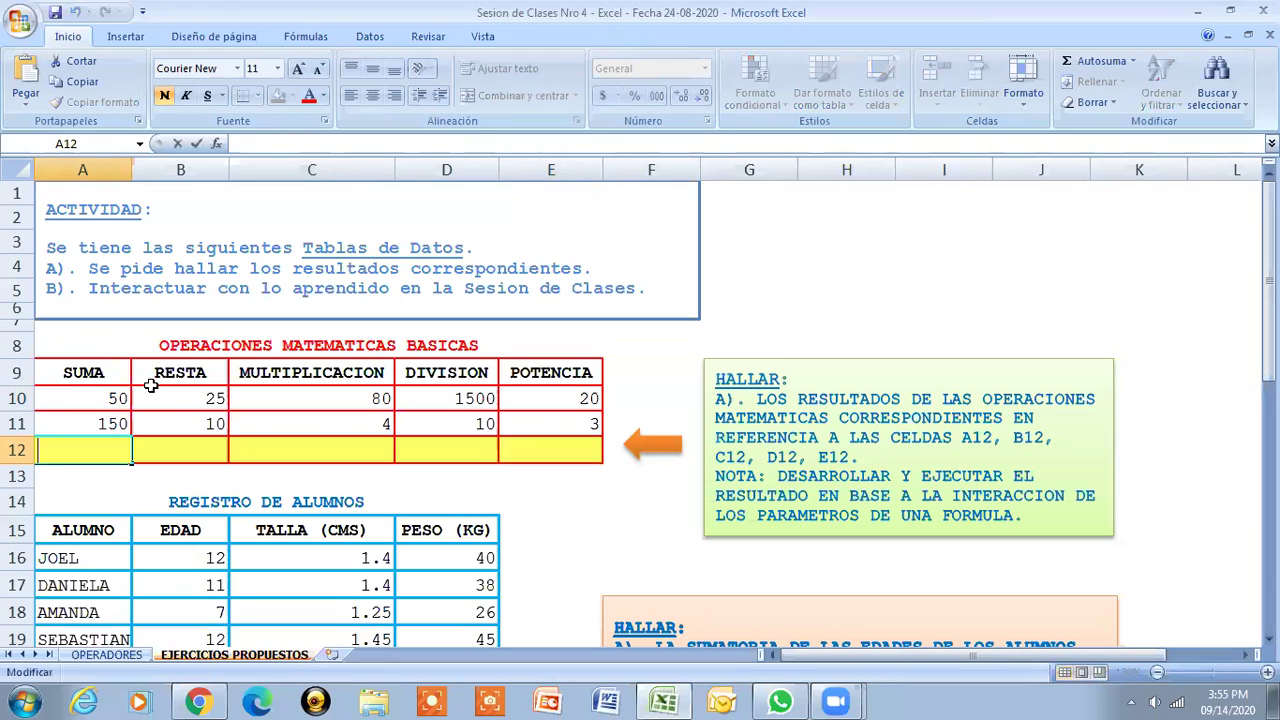
key(Escape)
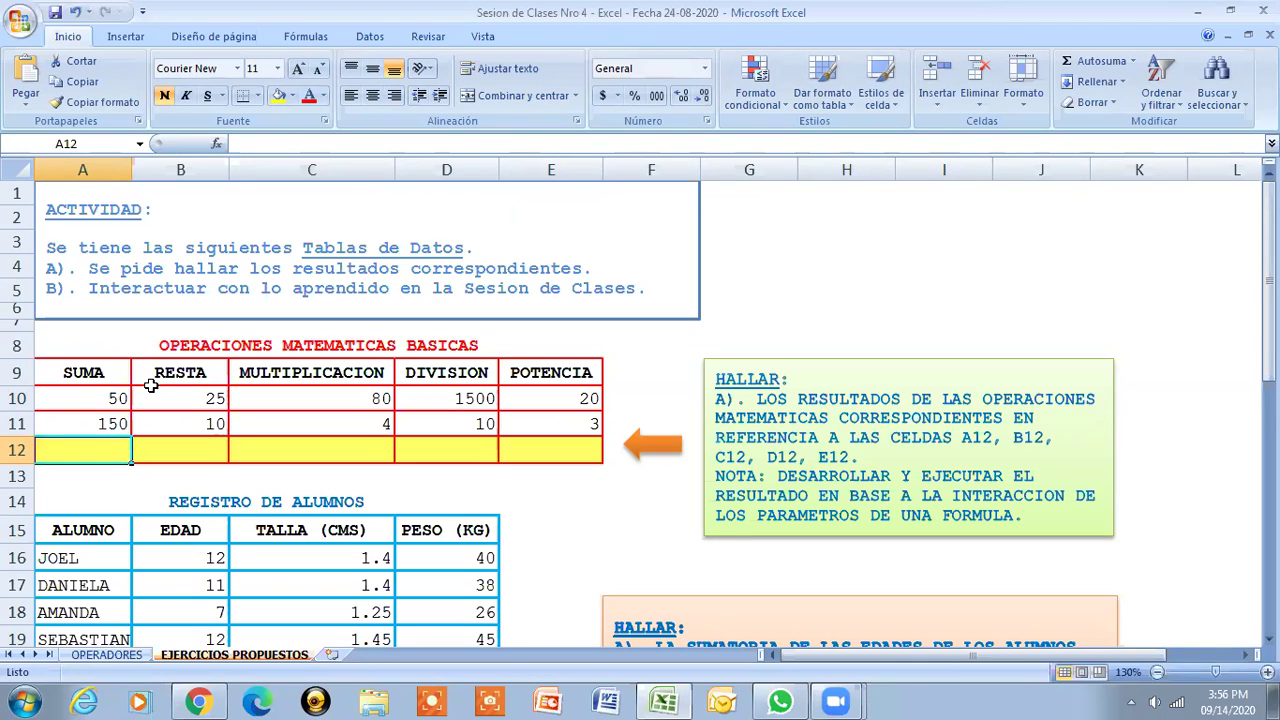
click(283, 145)
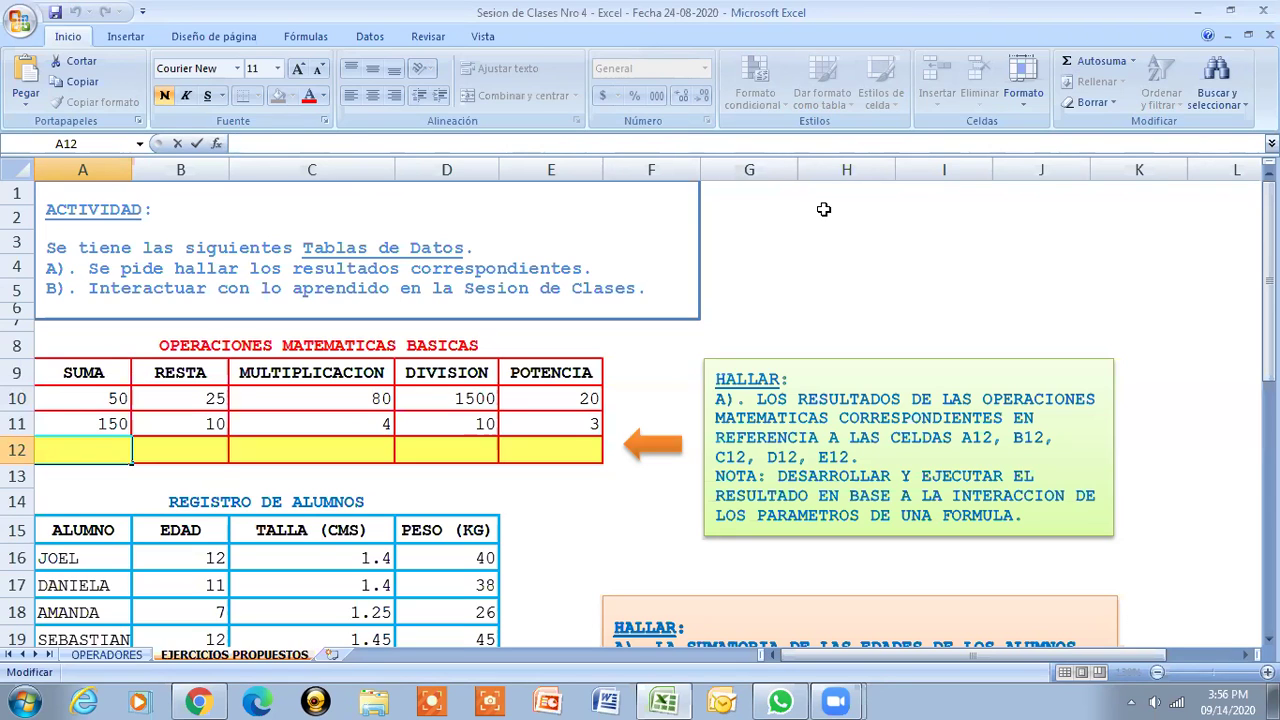
text(=)
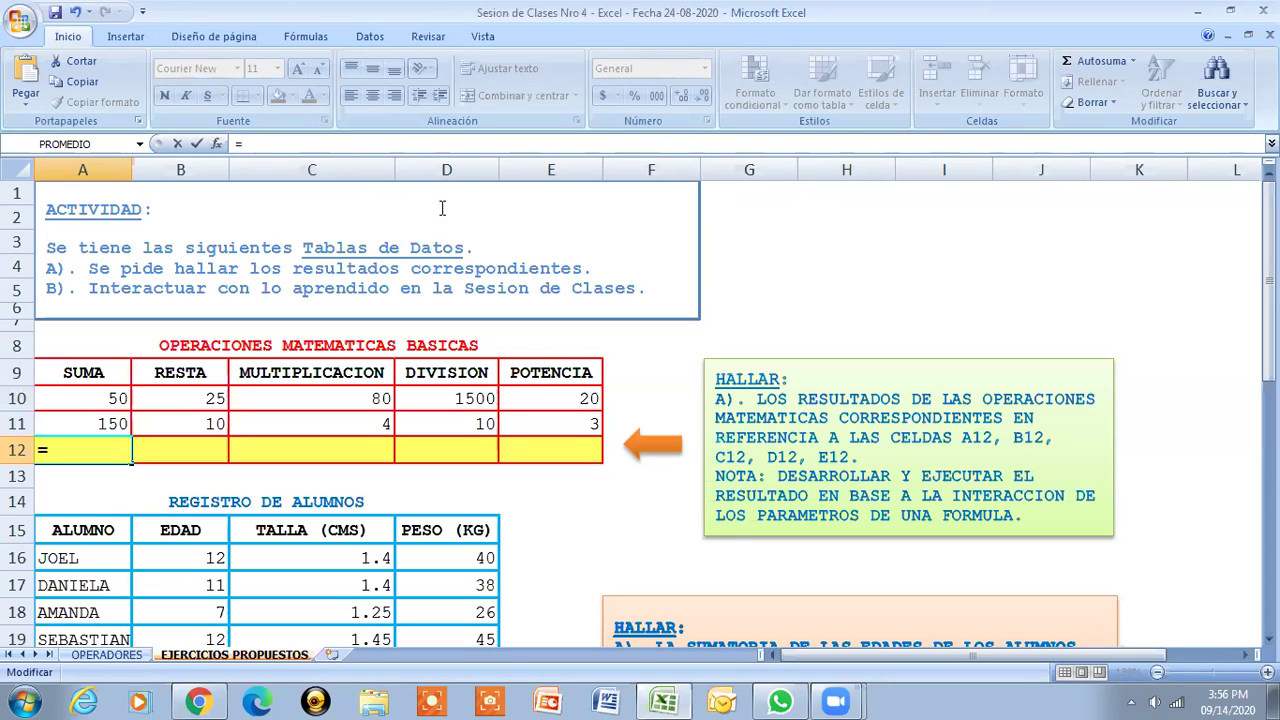
click(64, 402)
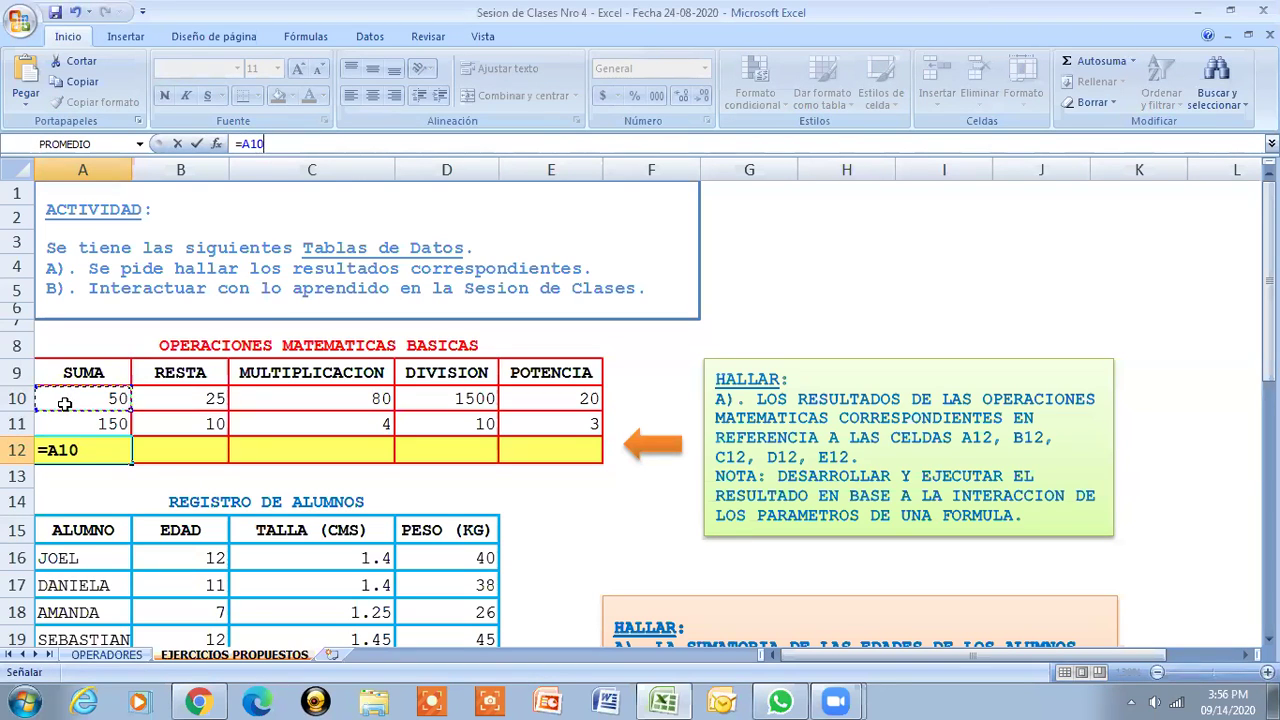
text(+)
click(66, 424)
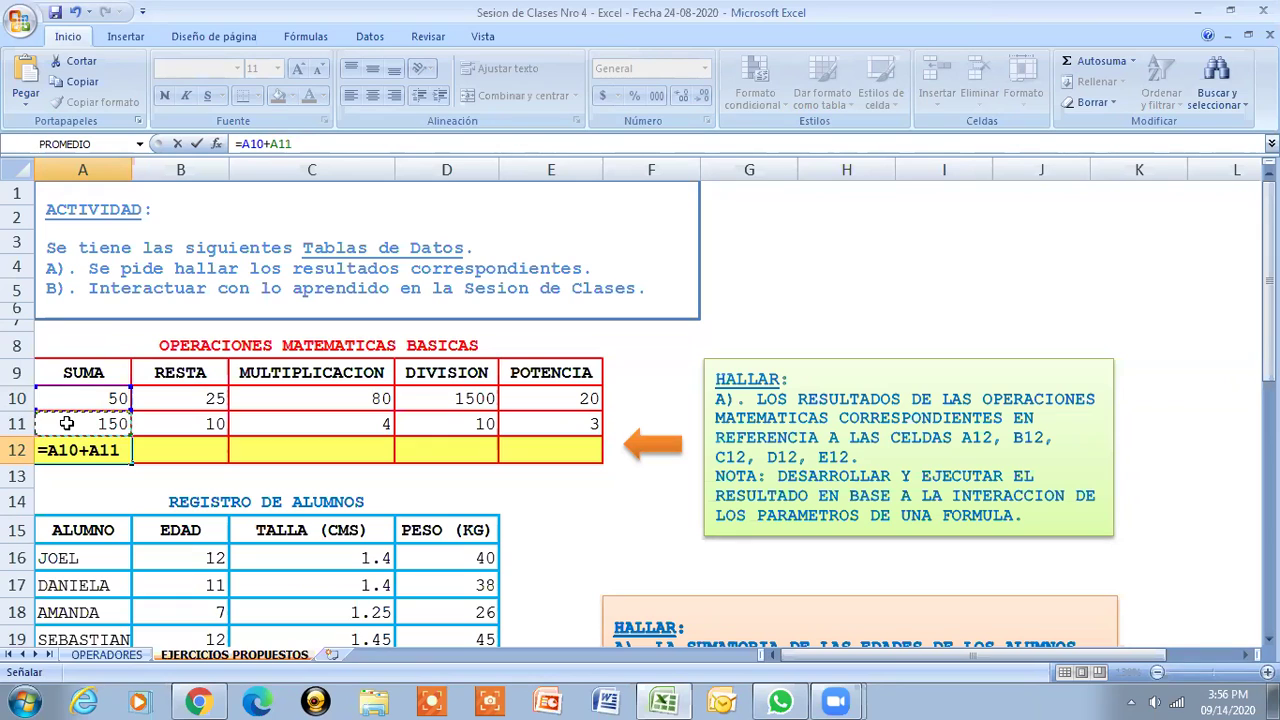
key(Return)
key(Up)
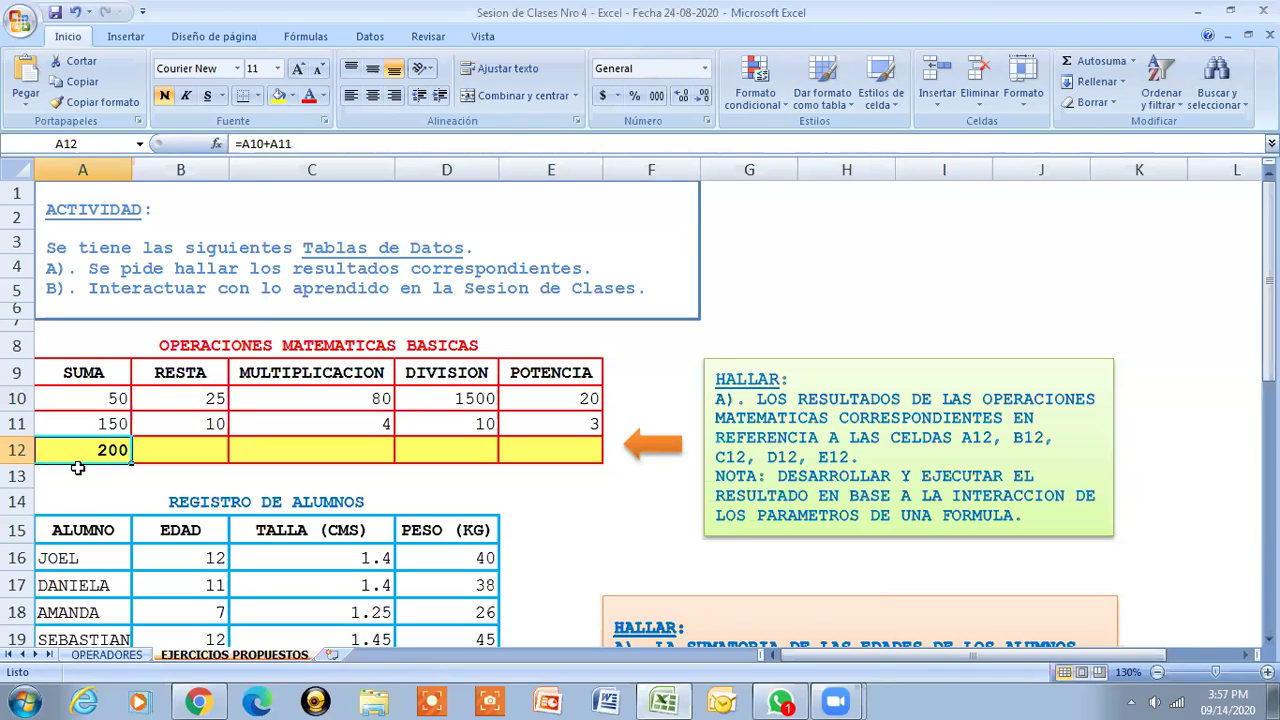
click(369, 141)
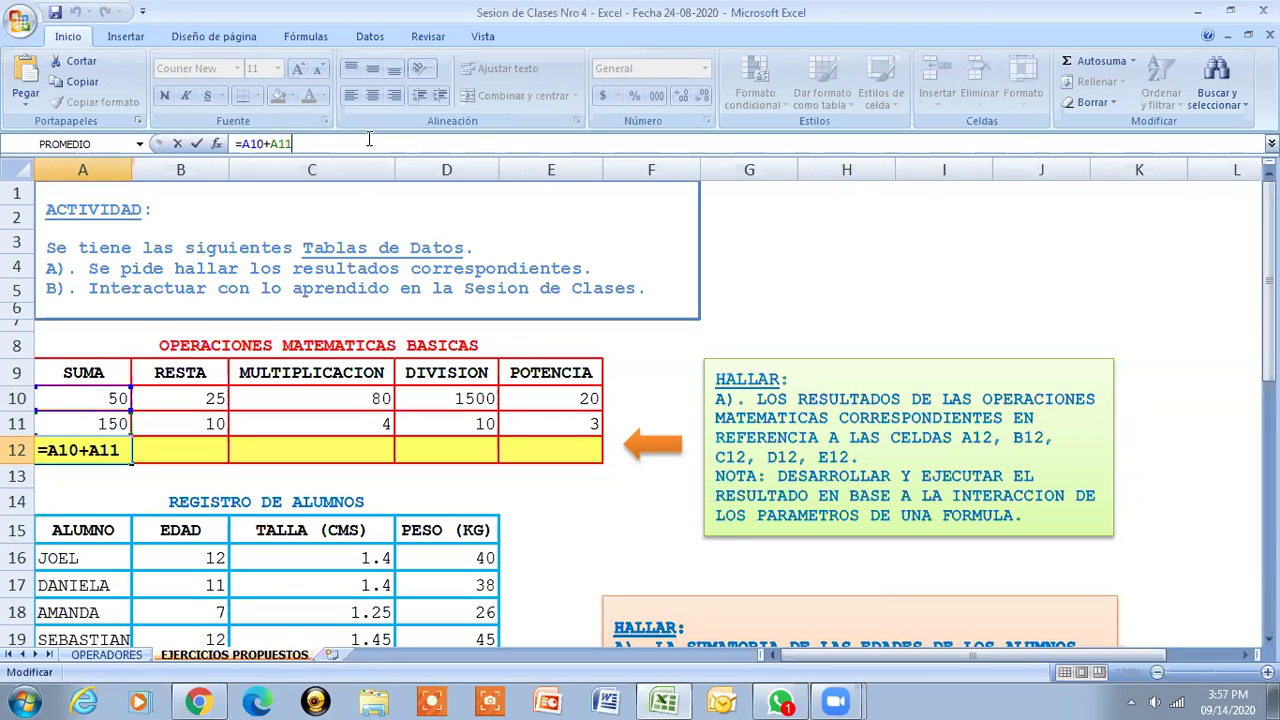
key(ctrl+Return)
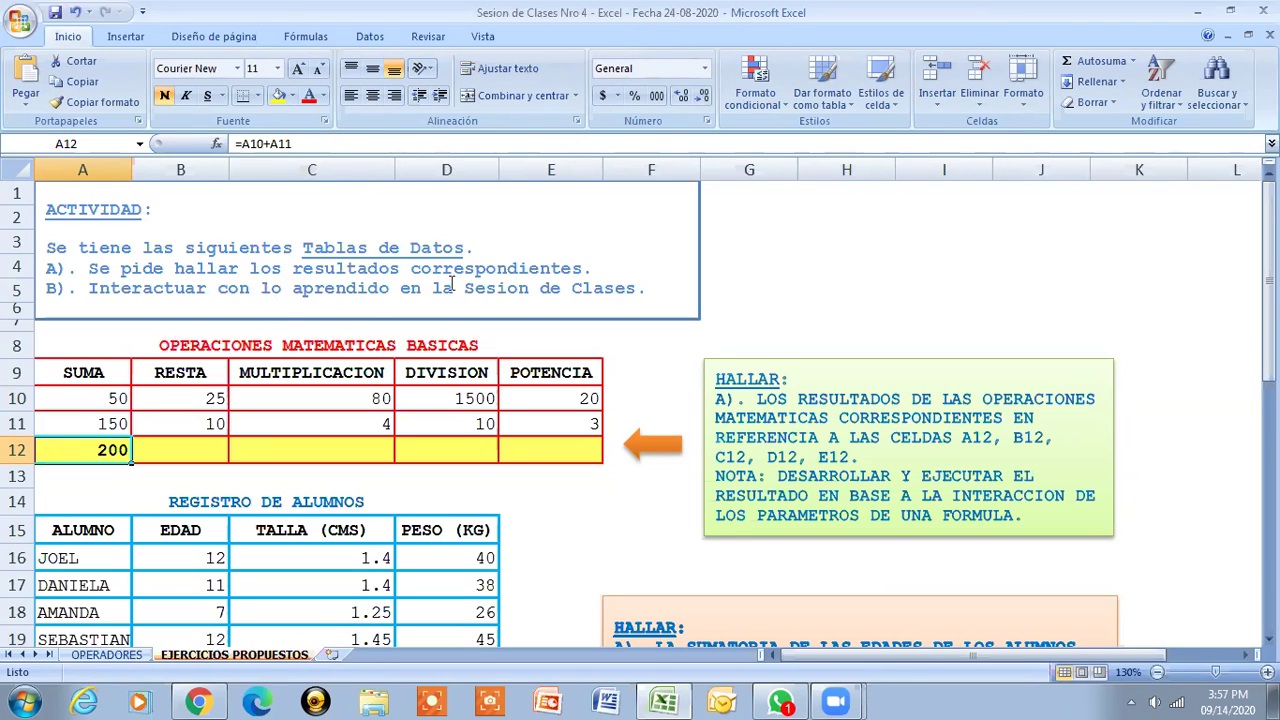
- Select the empty cell H2, and jump from there to the RESTA result cell B12 with the Go To command
click(863, 210)
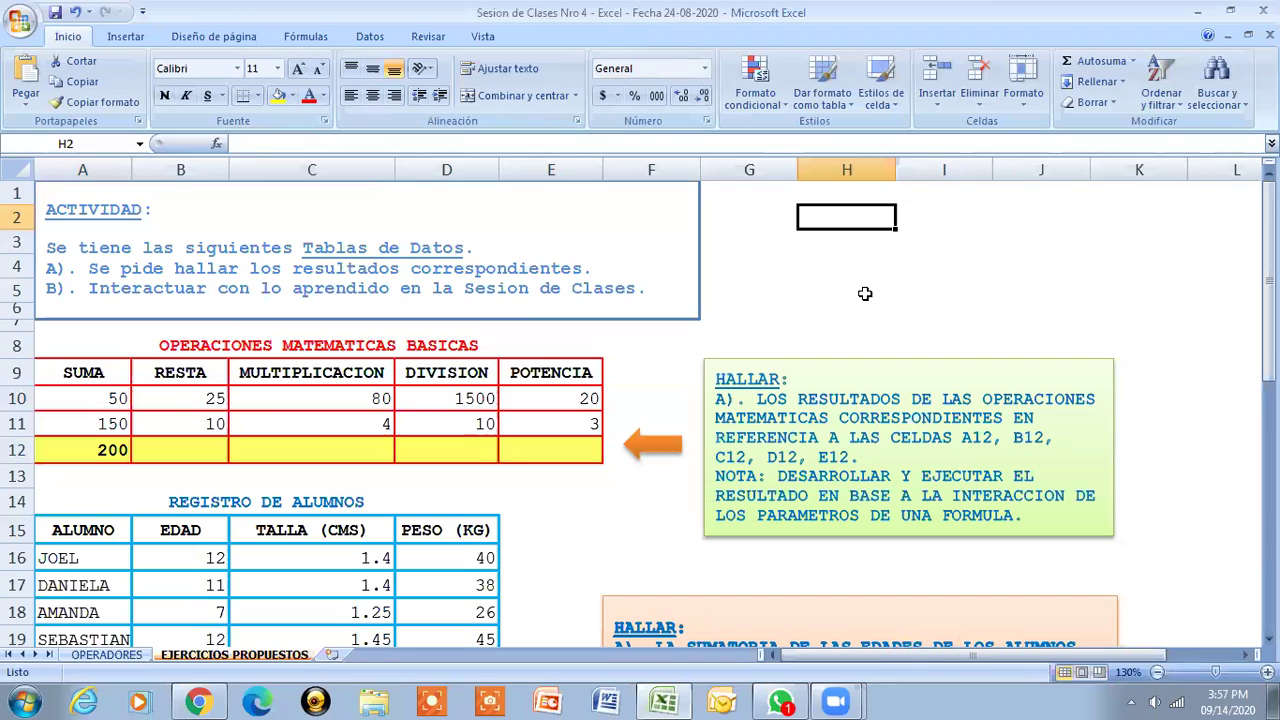
key(F5)
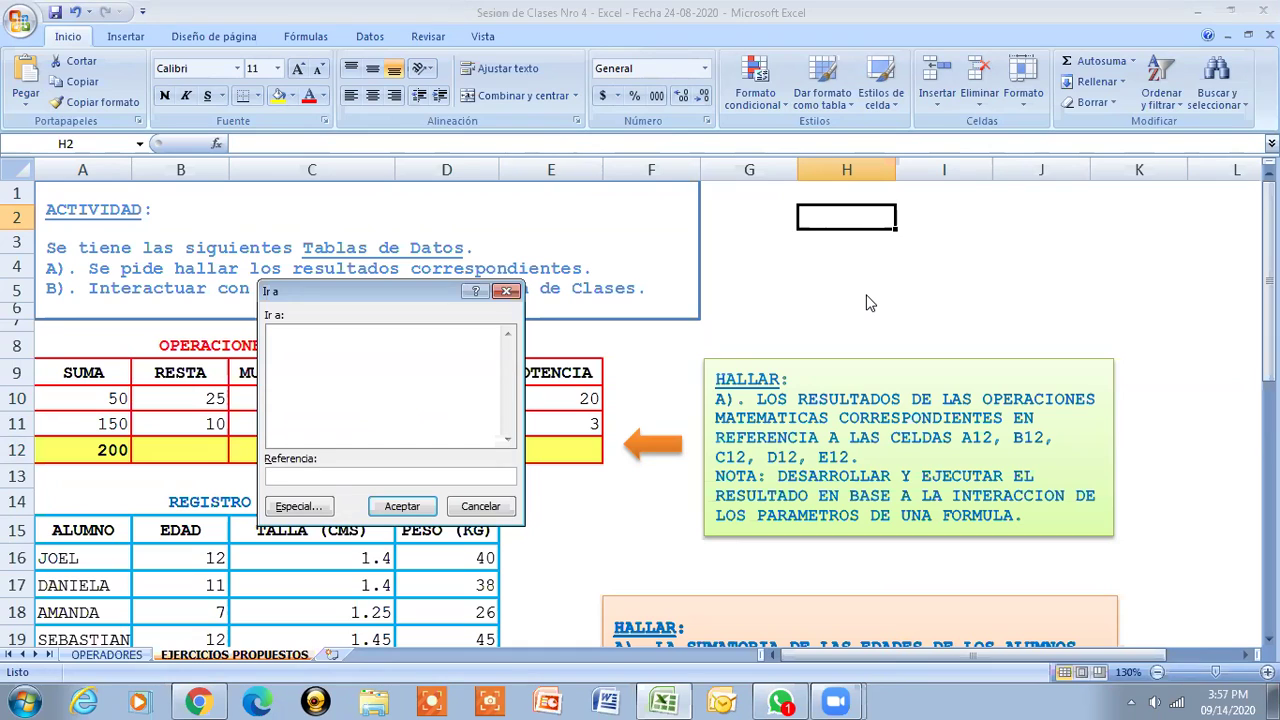
text(F5)
key(BackSpace)
key(BackSpace)
text(B12)
key(Return)
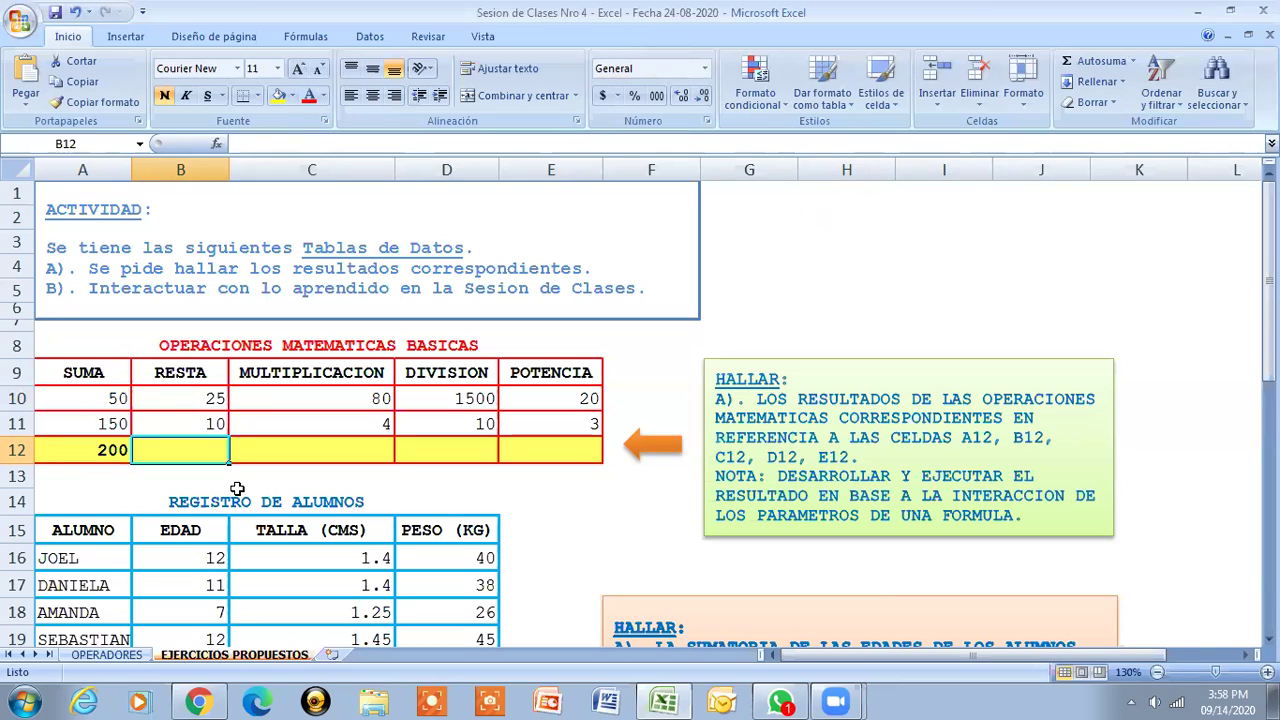
- Enter the formula =B10-B11 in the RESTA result cell B12 and reselect that cell
key(F2)
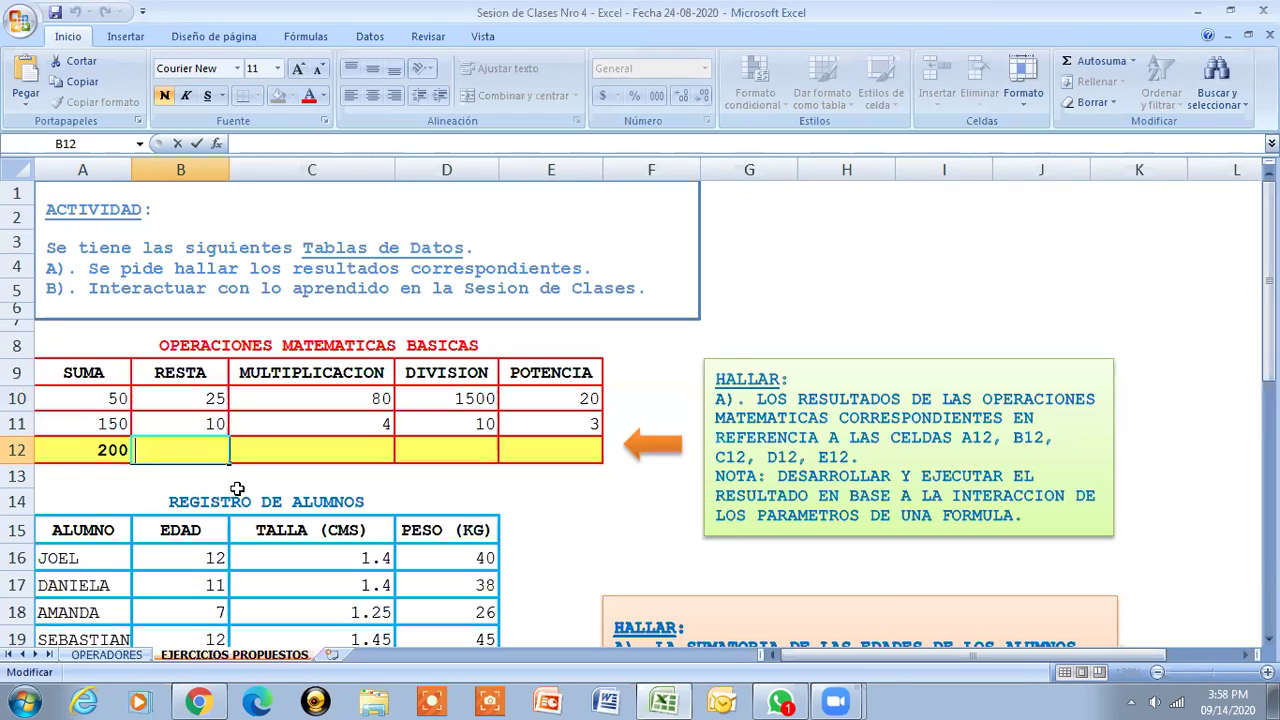
key(Escape)
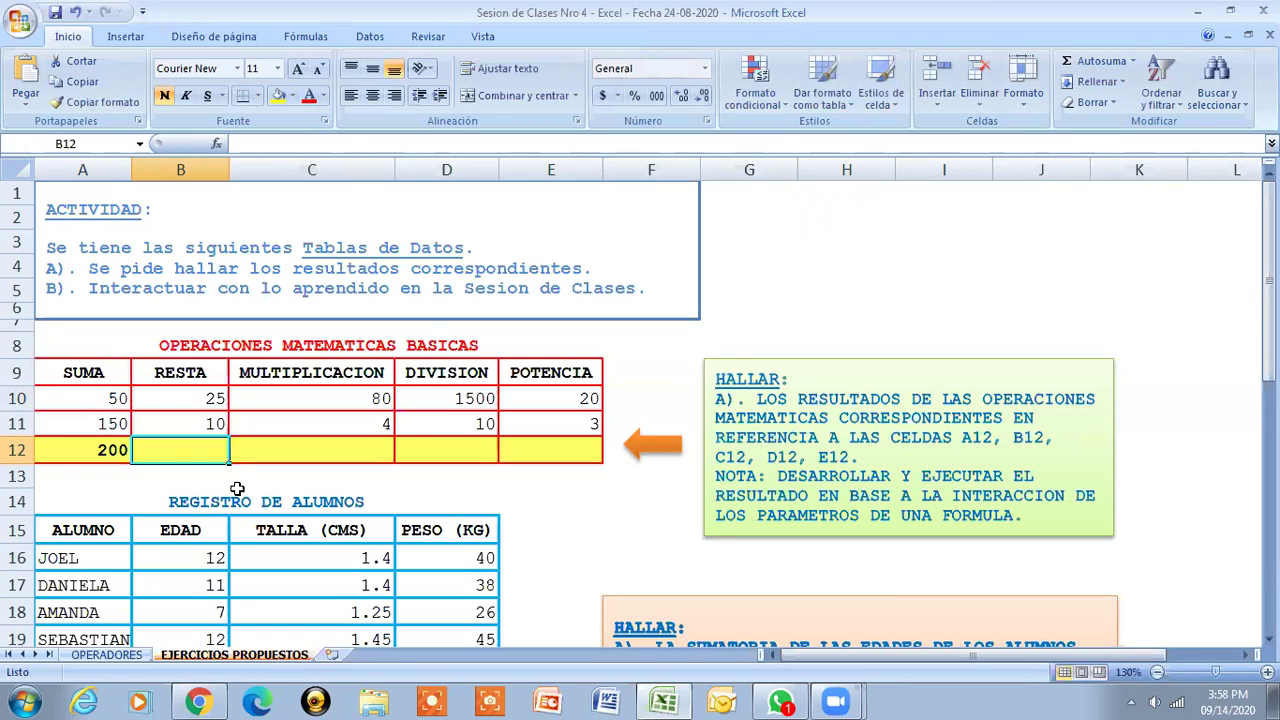
text(=)
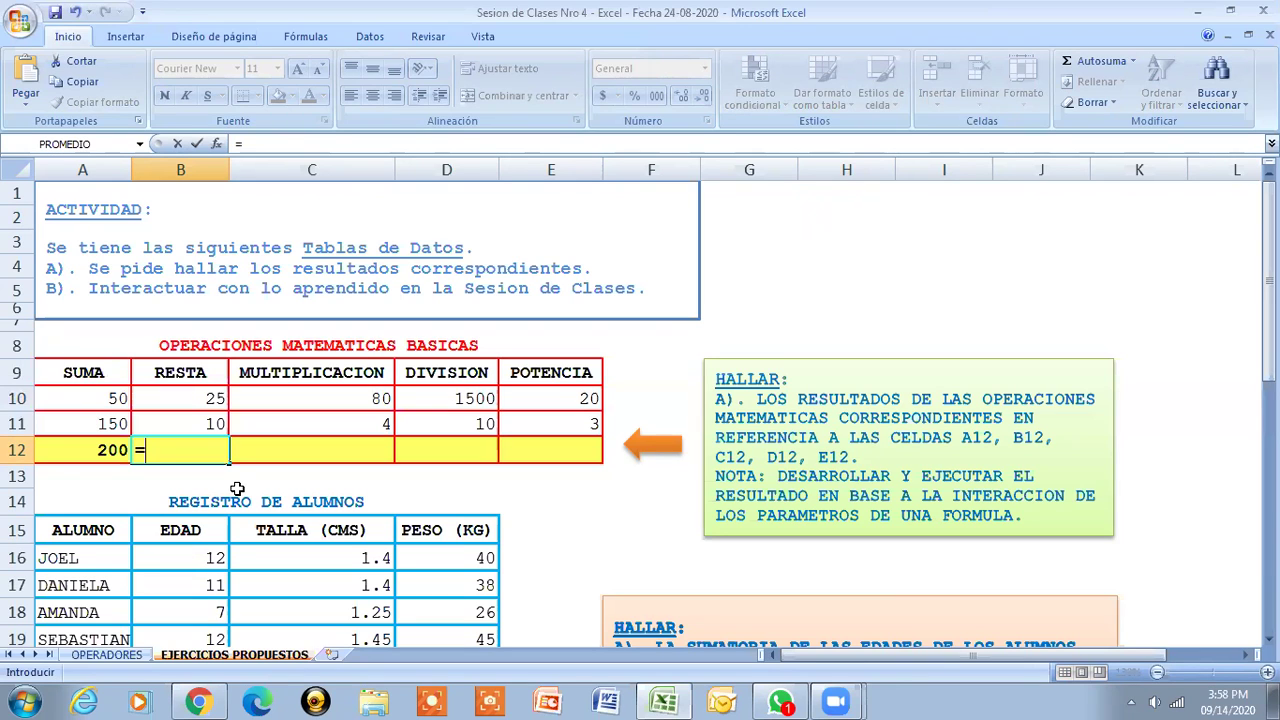
text(B10)
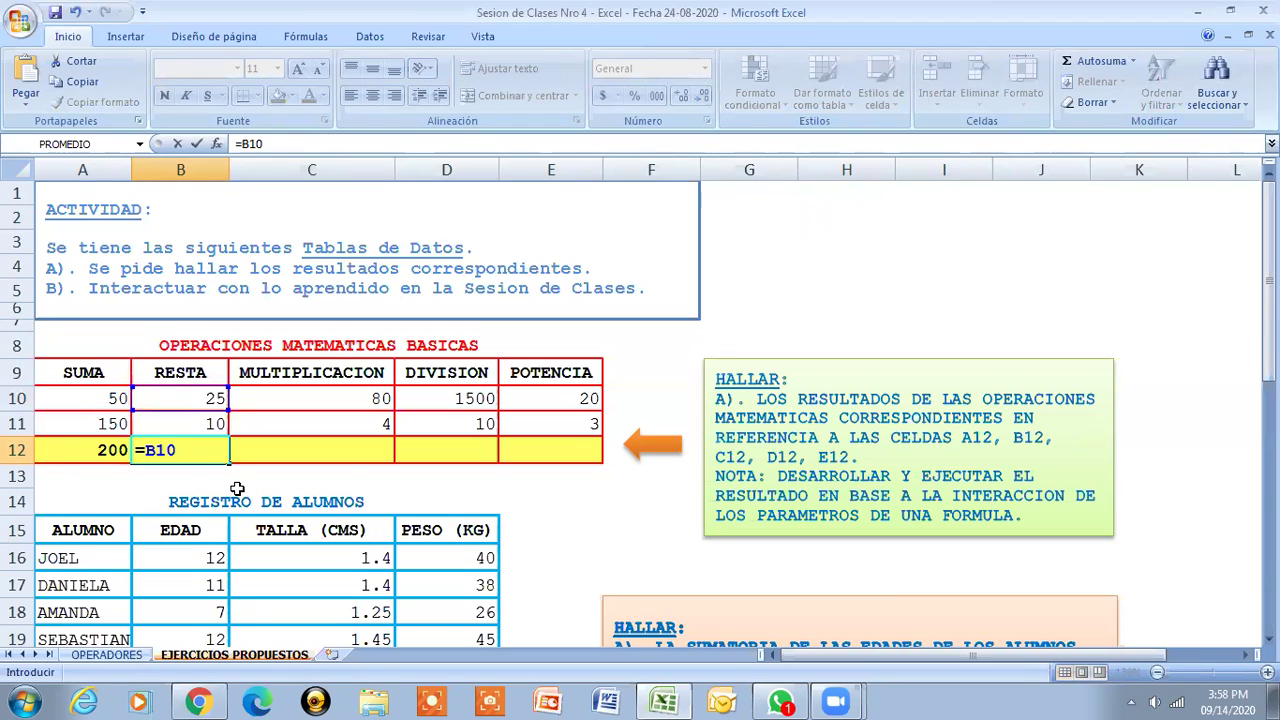
text(-B11)
key(Return)
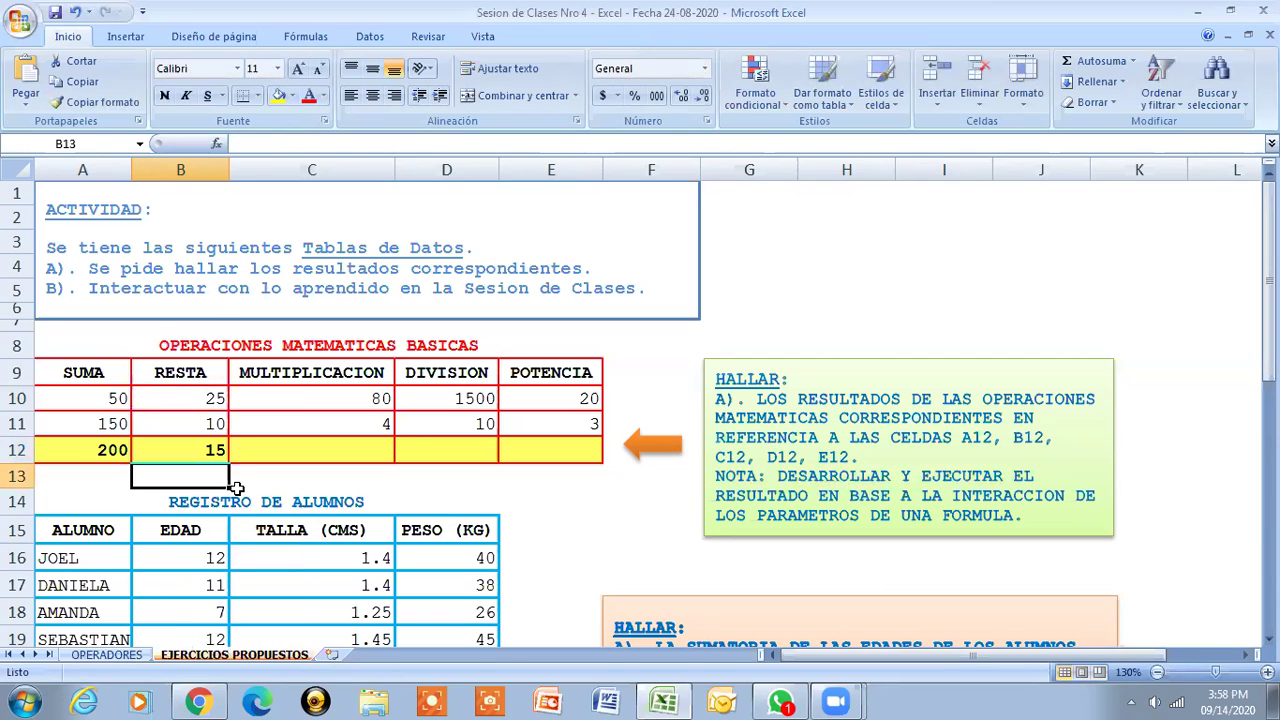
key(Up)
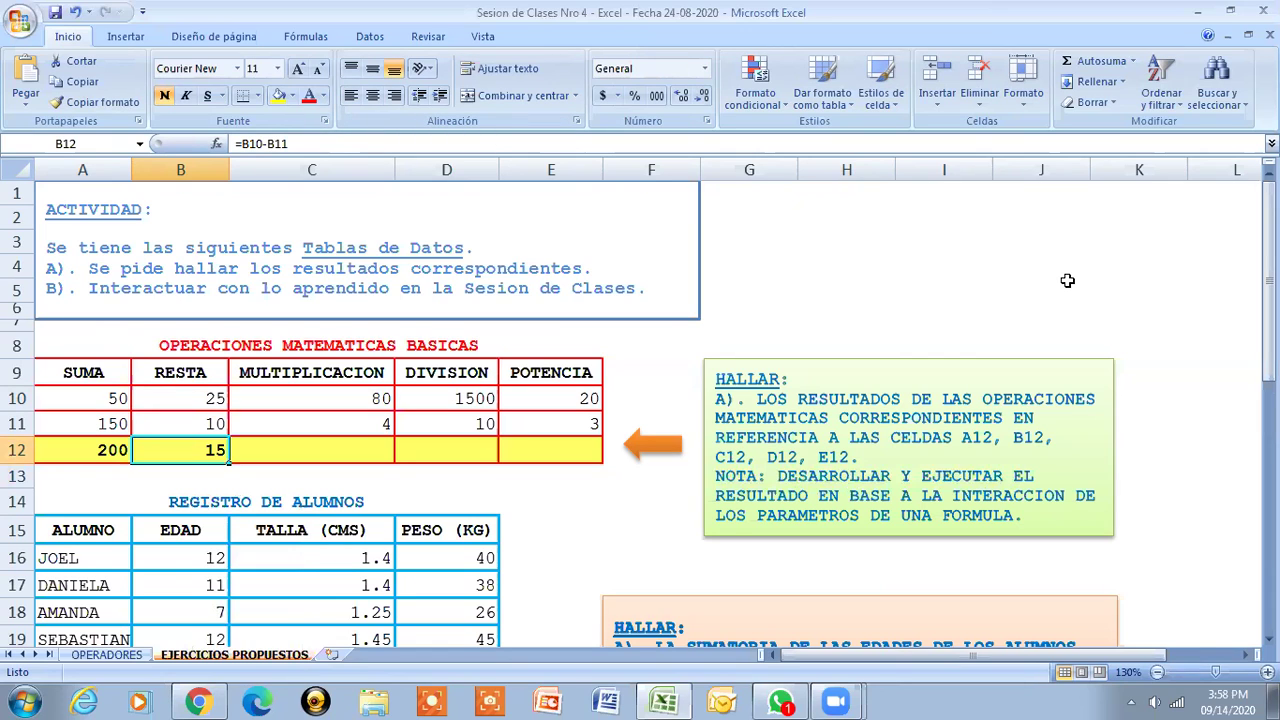
- Enter the formula =C10*C11 in the MULTIPLICACION result cell C12 and reselect that cell
key(Right)
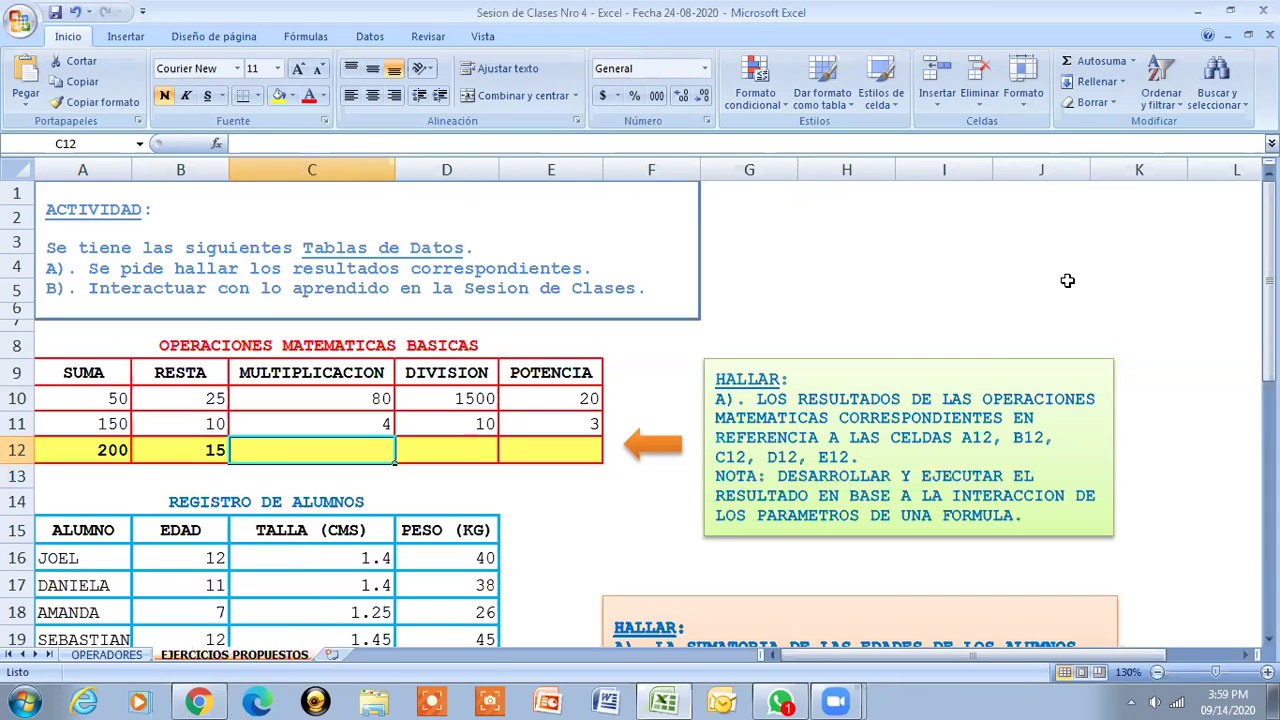
text(=)
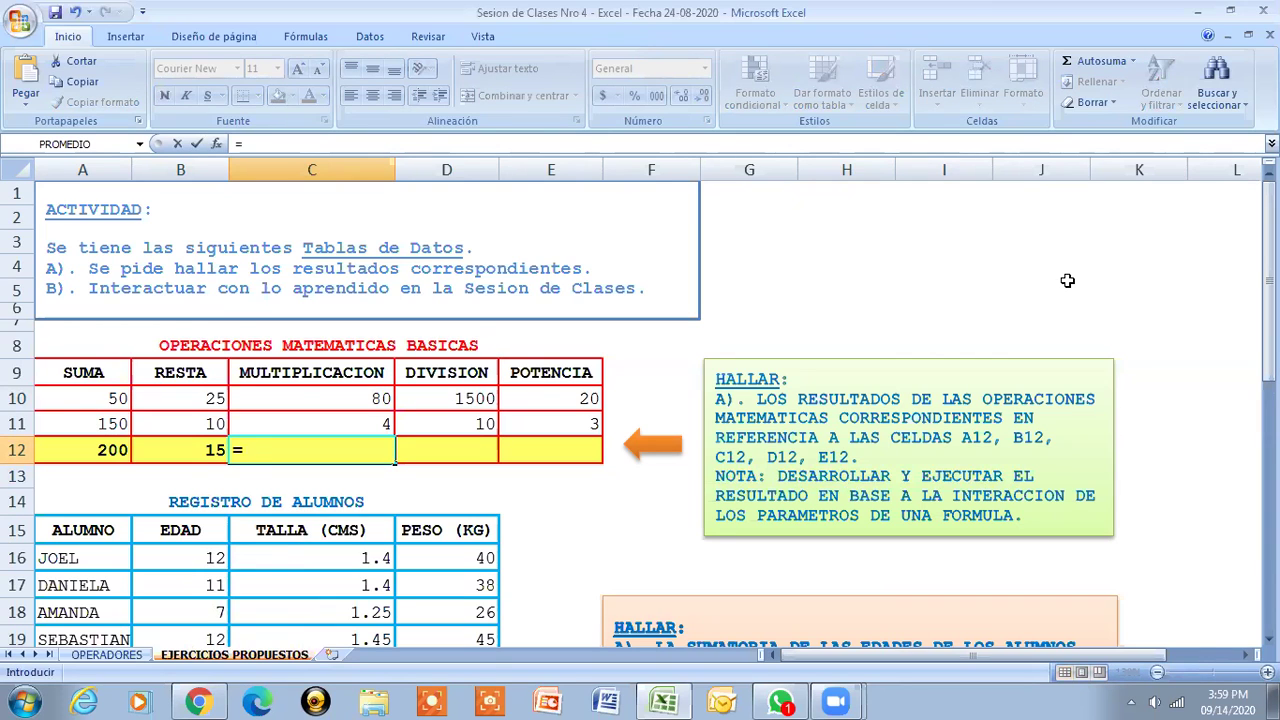
text(C10)
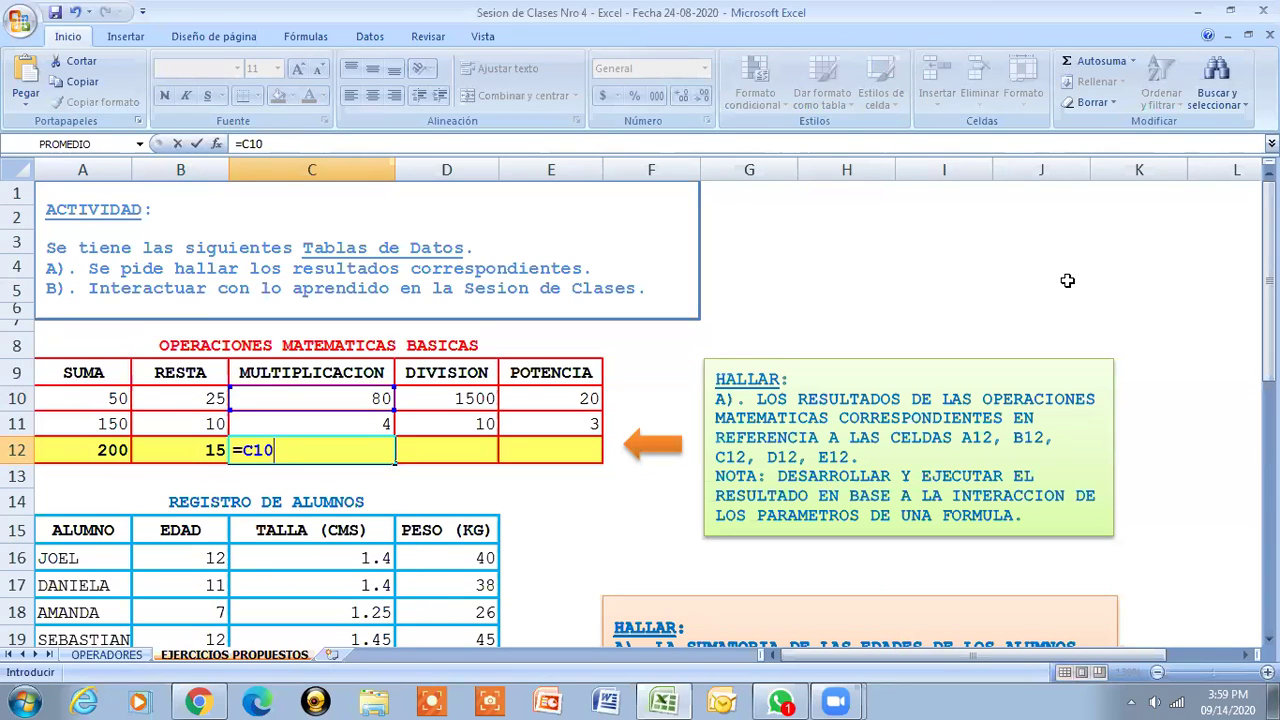
text(*C11)
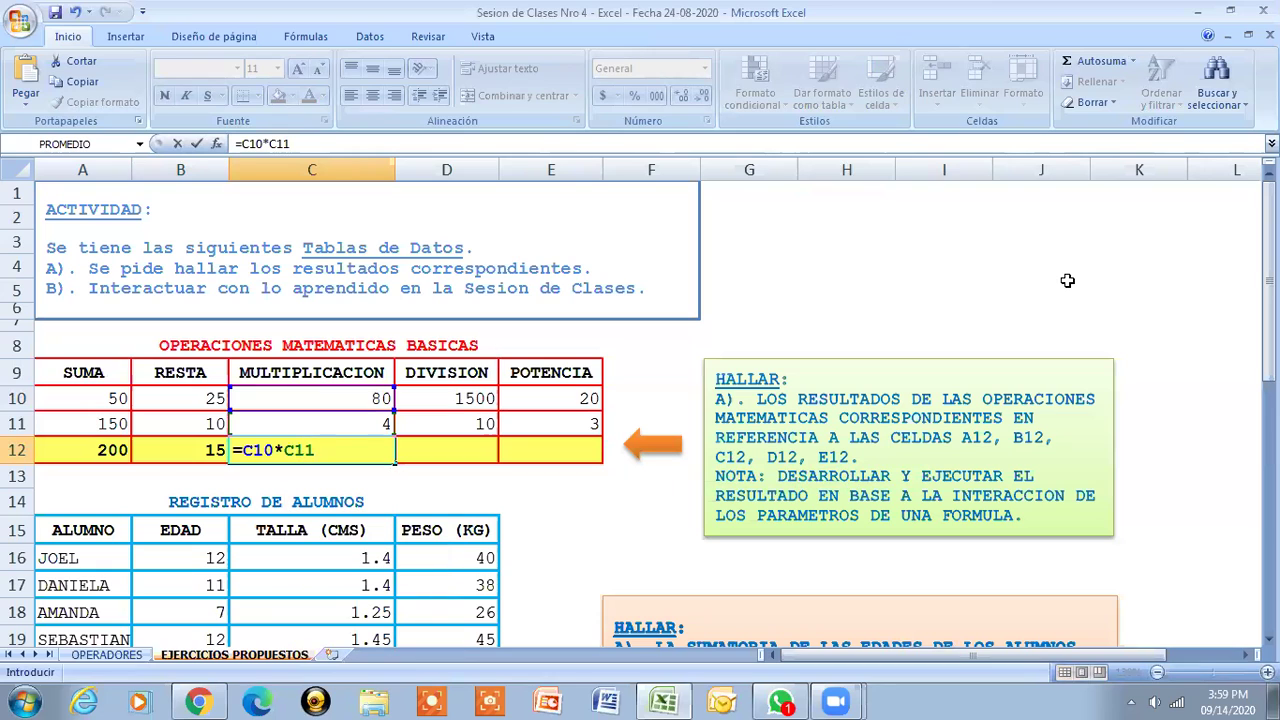
key(Return)
key(Up)
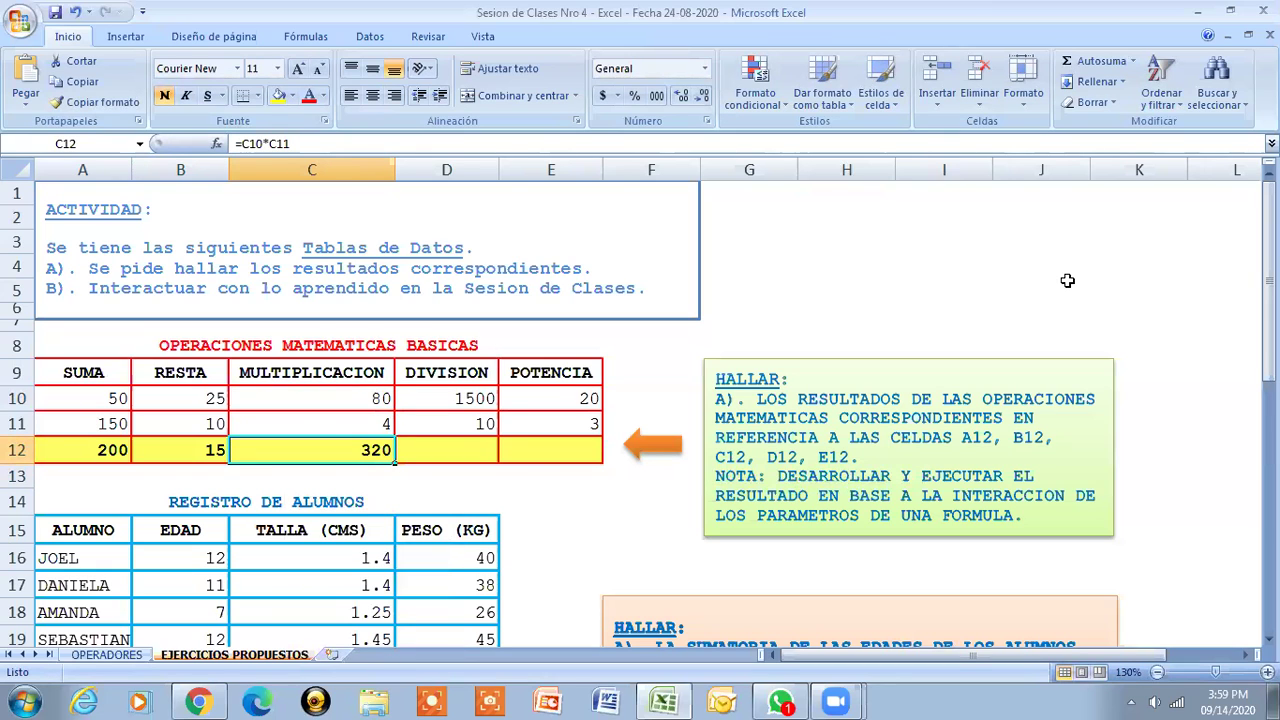
- Enter the formula =D10/D11 in the DIVISION result cell D12, picking D10 and D11 as references
key(Right)
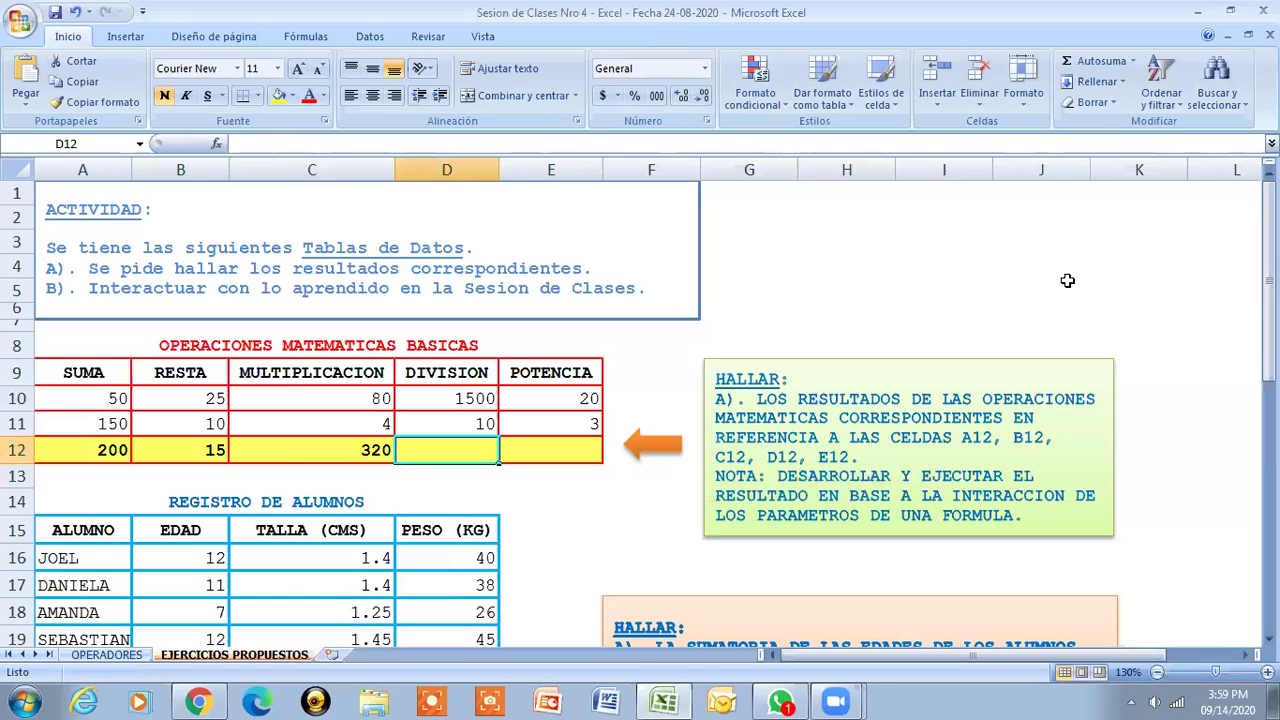
text(=)
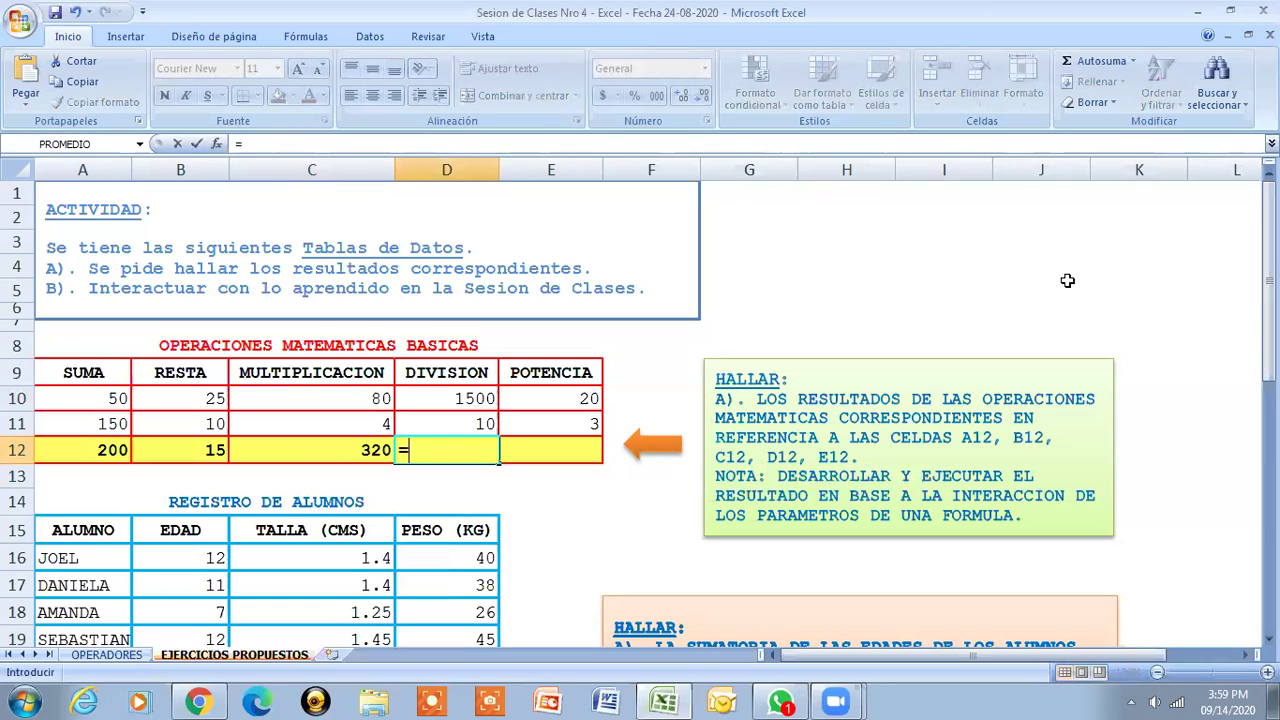
click(443, 397)
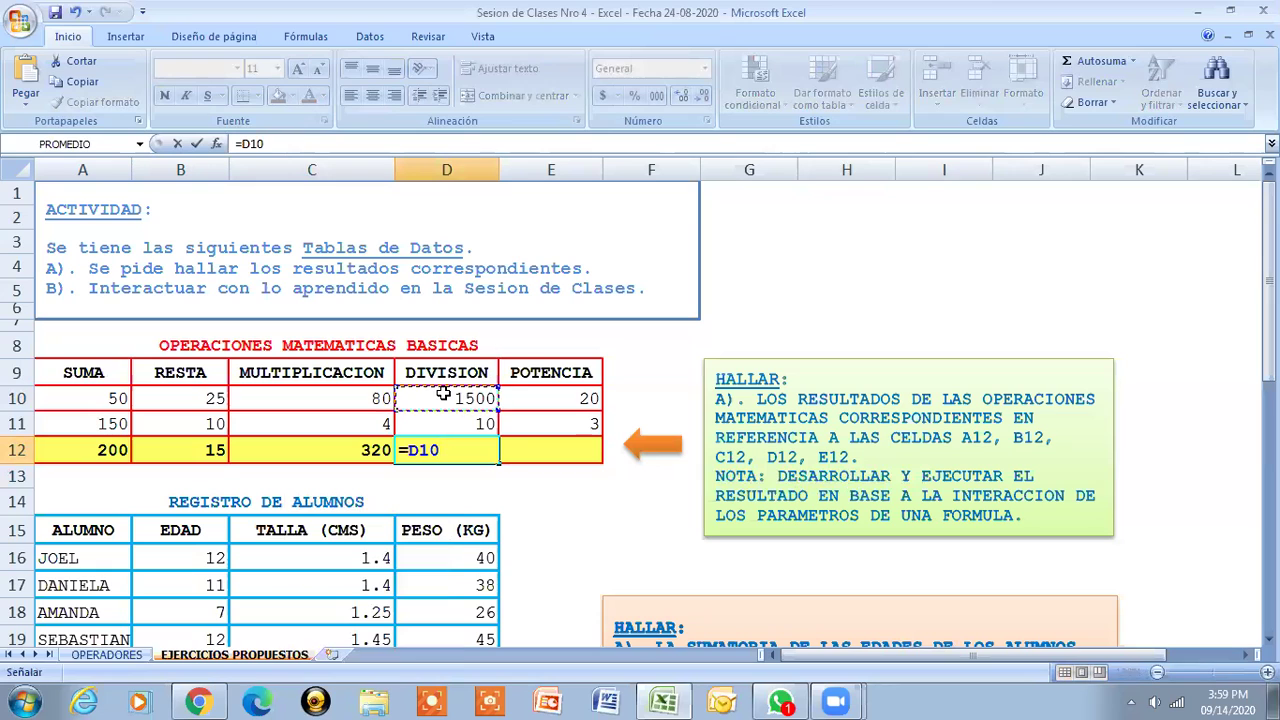
text(/)
click(441, 422)
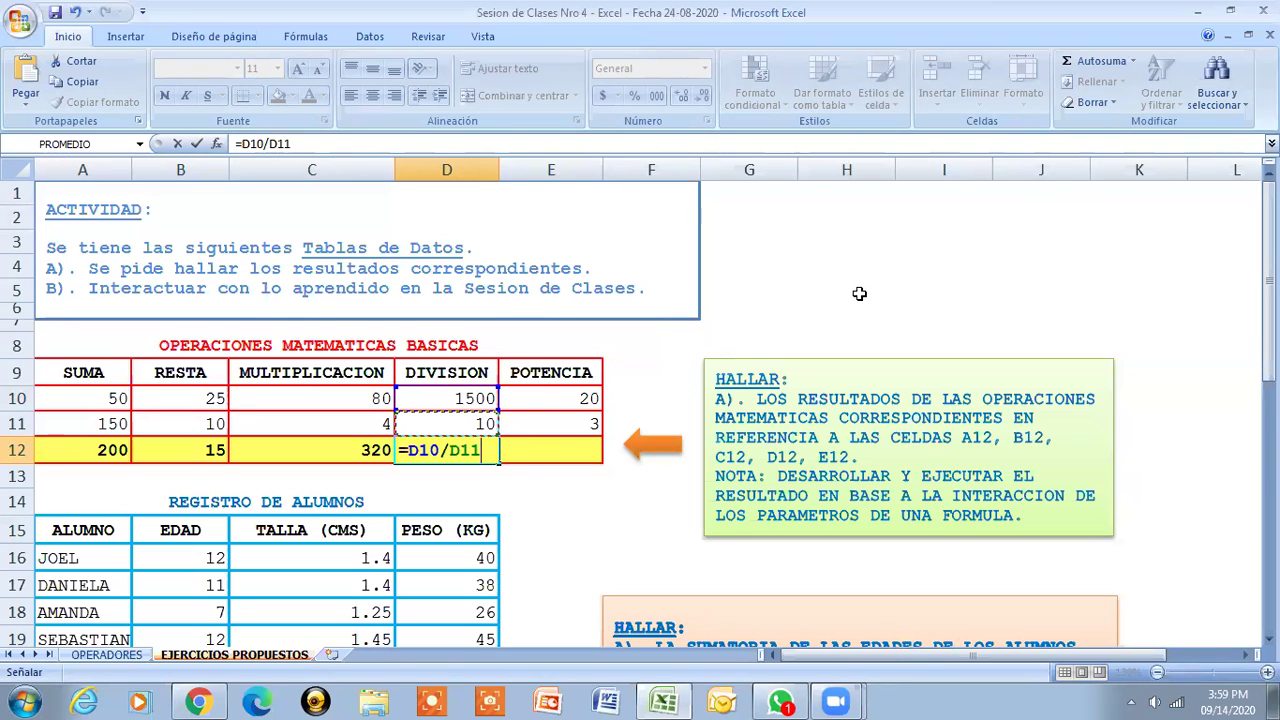
key(Return)
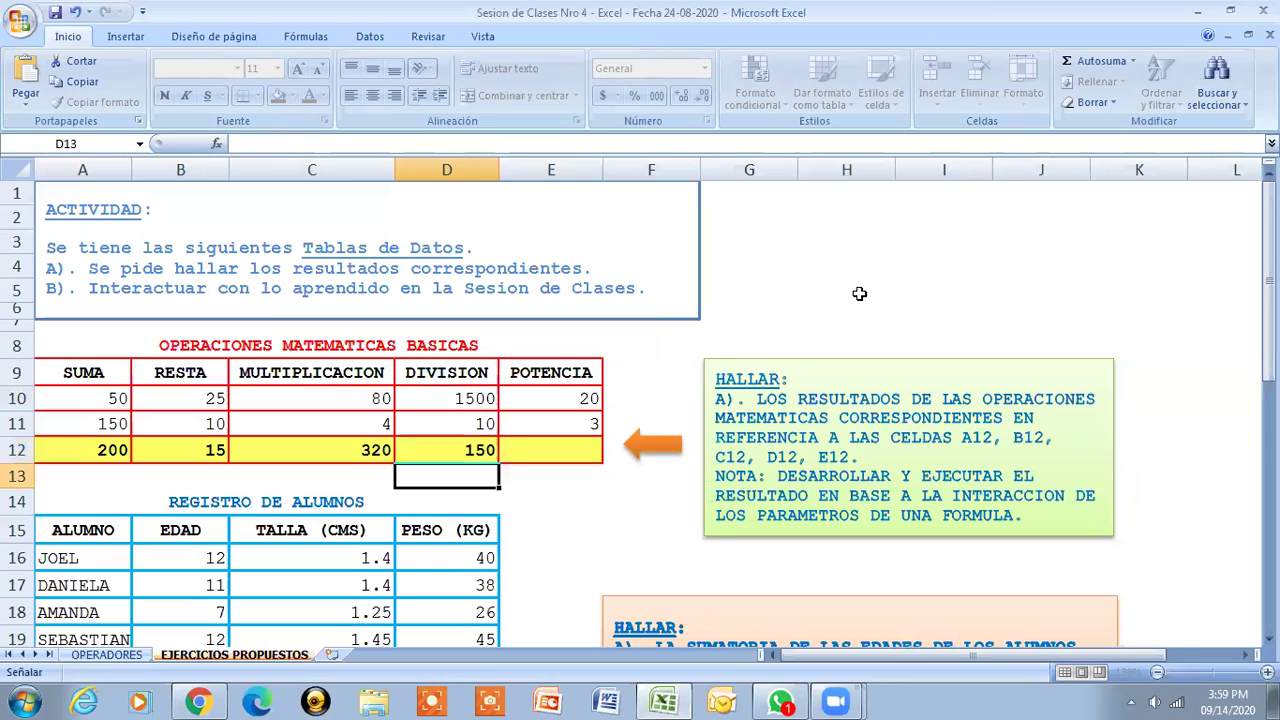
- Return to the DIVISION result cell D12 and select the POTENCIA result cell E12 beside it
key(Up)
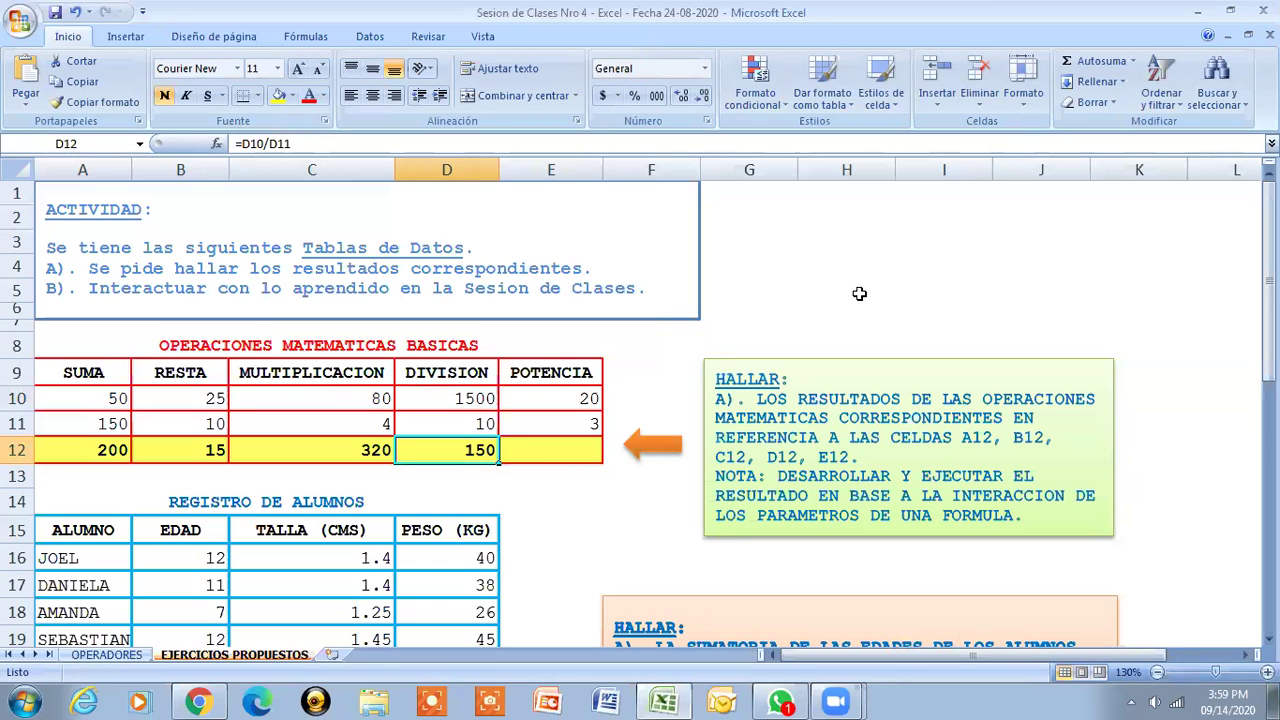
key(Right)
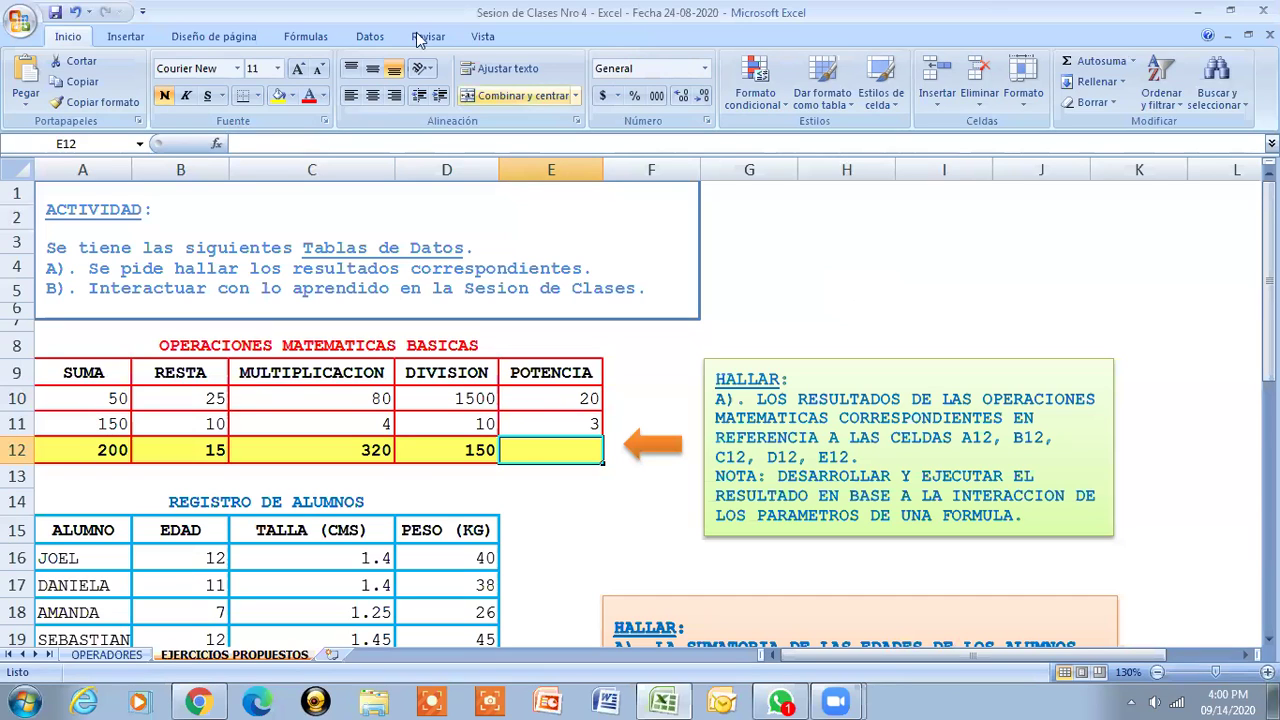
click(126, 40)
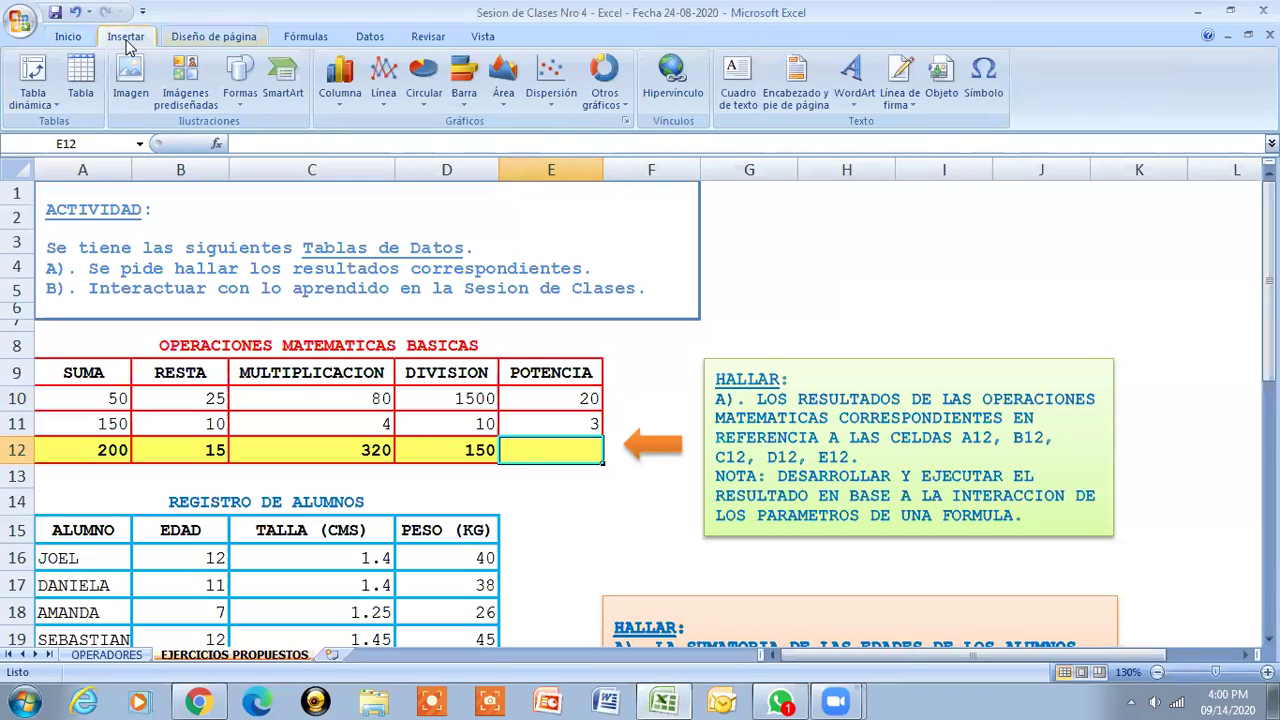
click(992, 96)
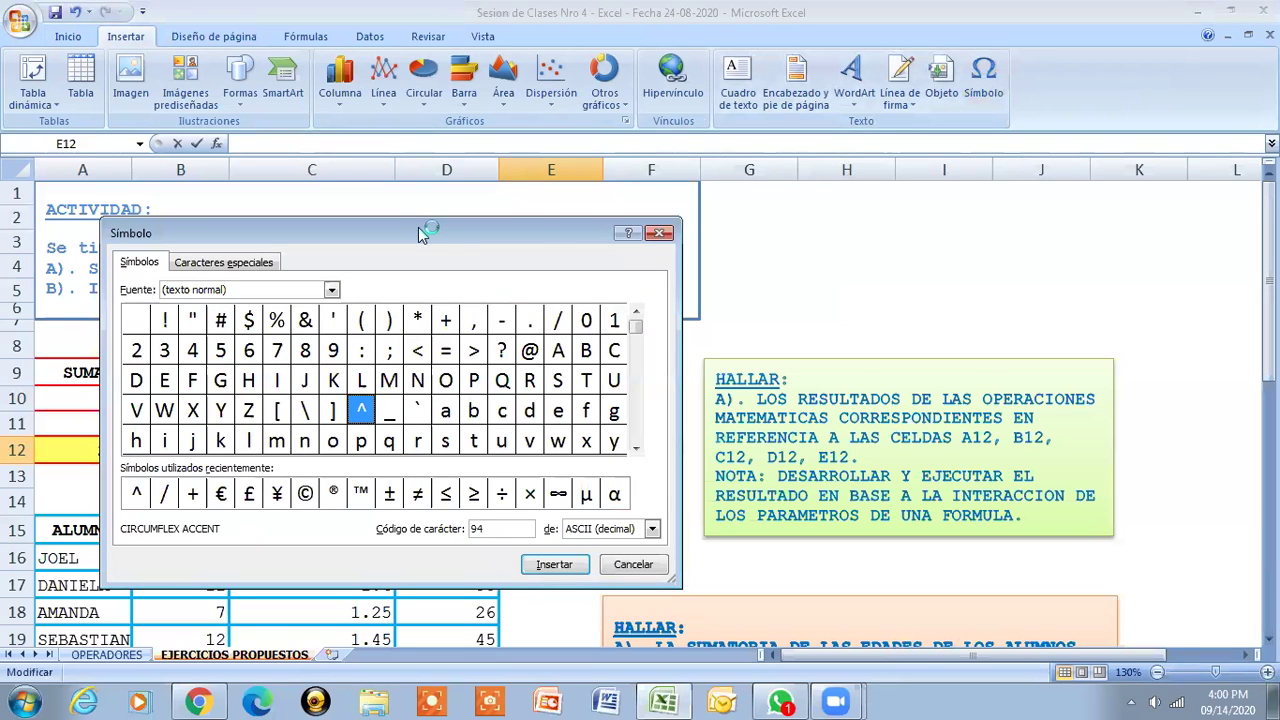
drag(418, 227, 991, 112)
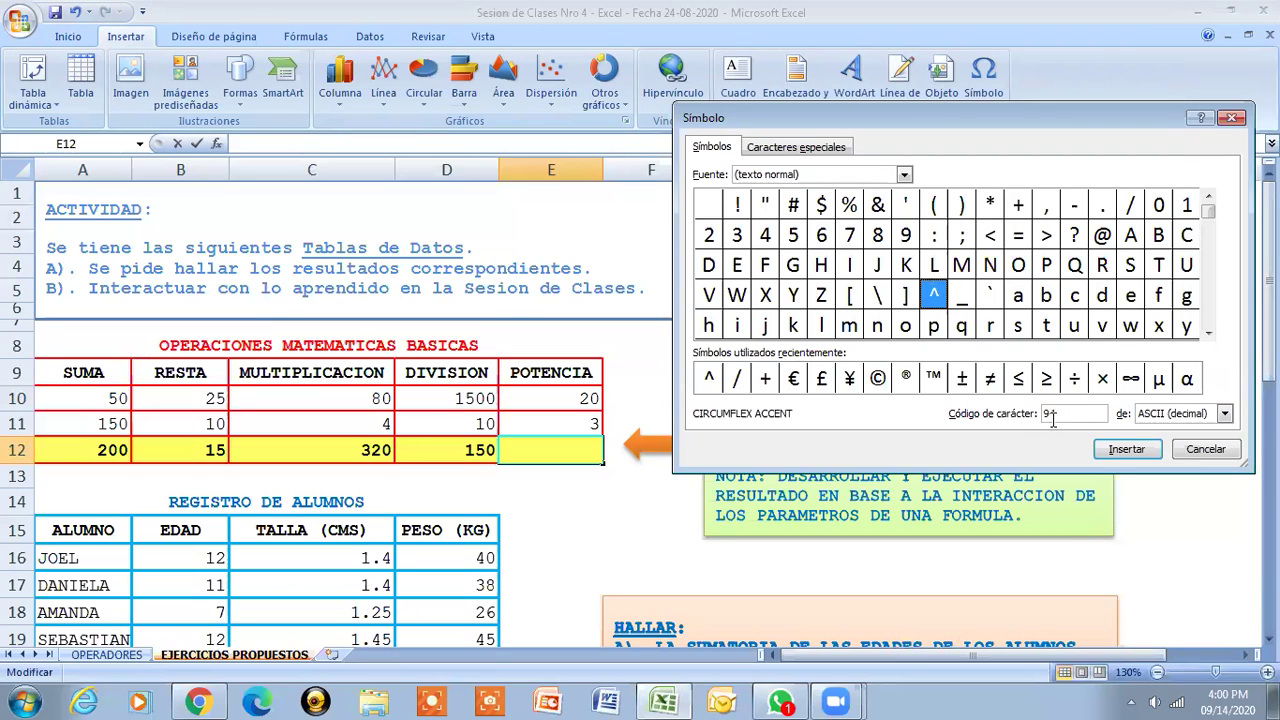
click(1113, 451)
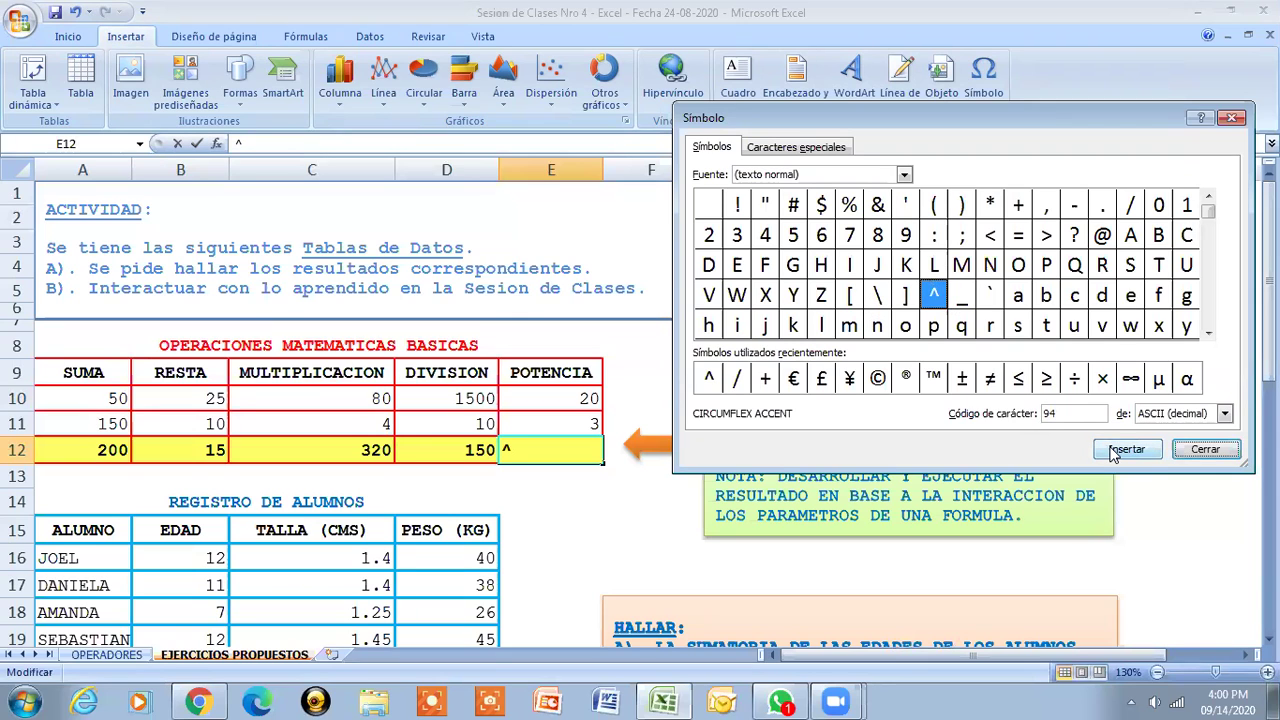
click(1208, 450)
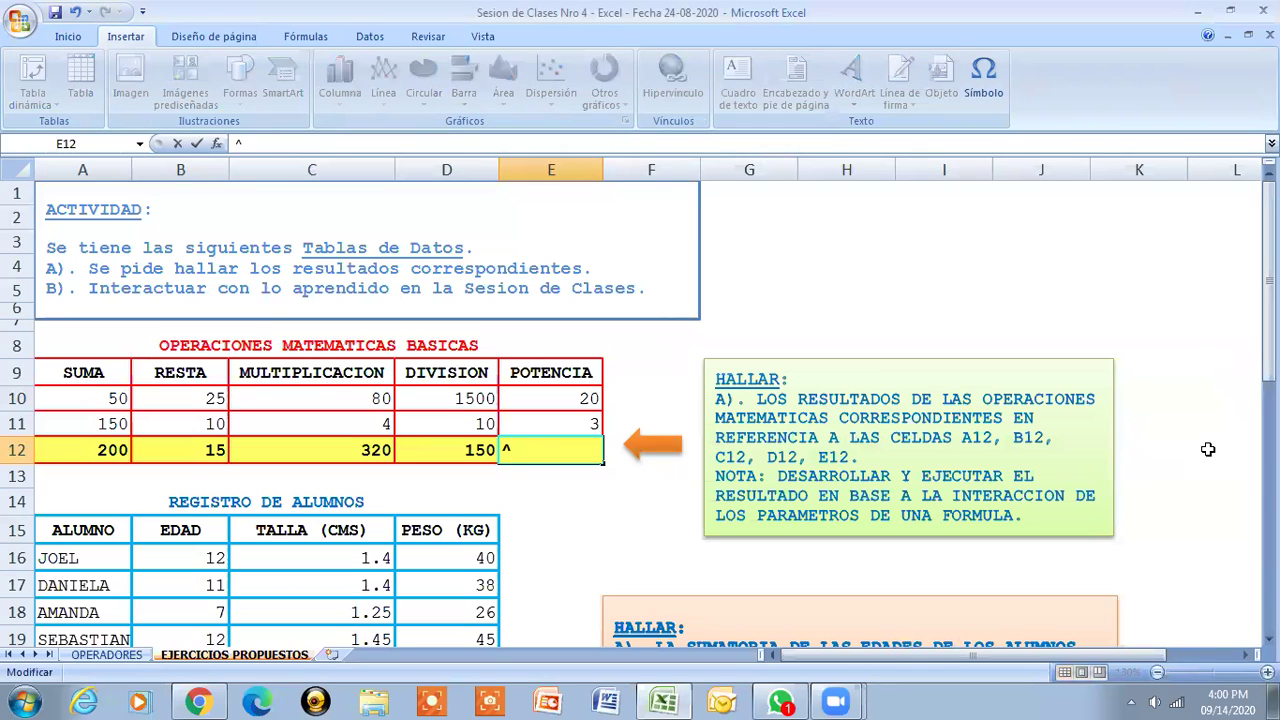
key(Escape)
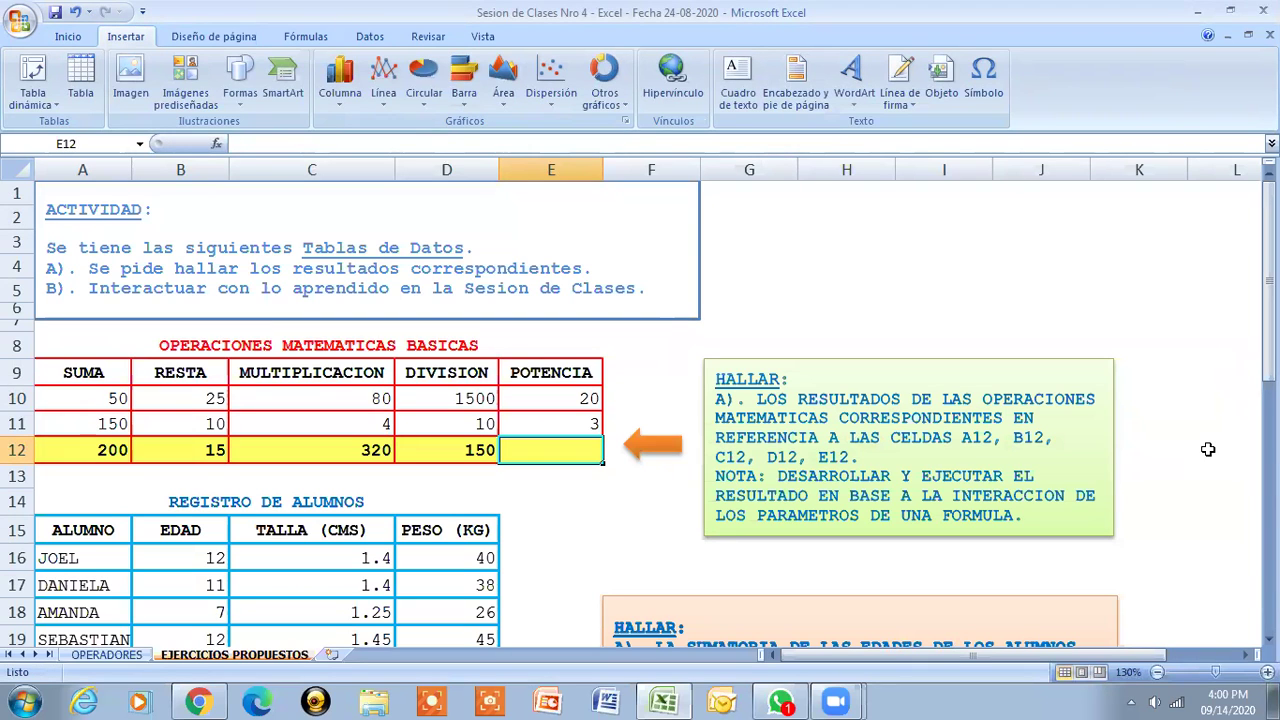
text(=)
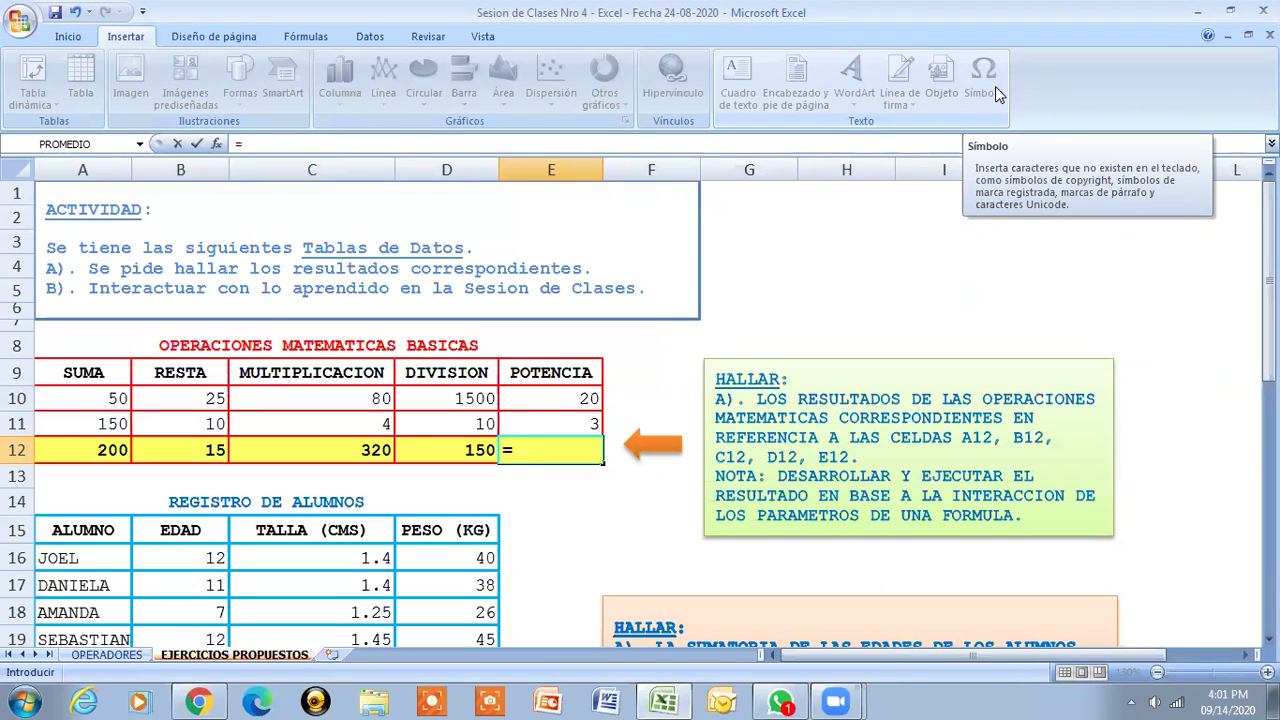
key(Escape)
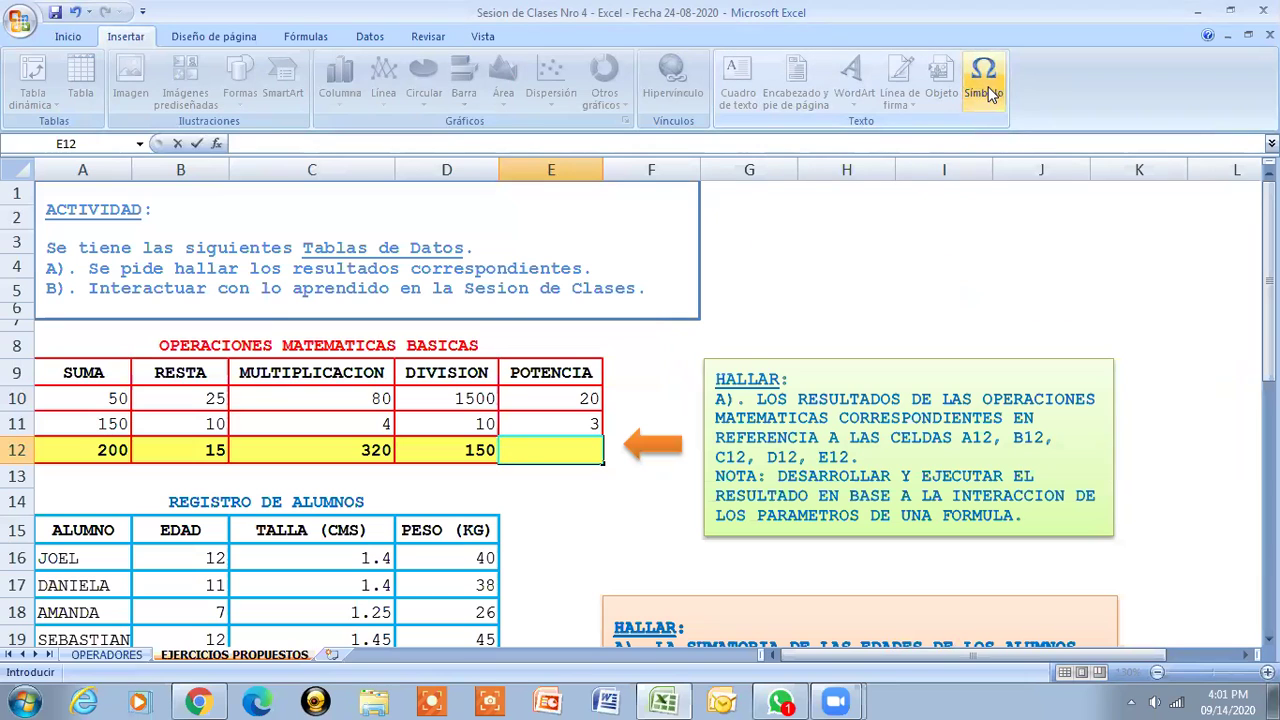
- Insert the circumflex symbol ^ into the POTENCIA result cell E12 with the Symbol dialog and close the dialog
click(988, 88)
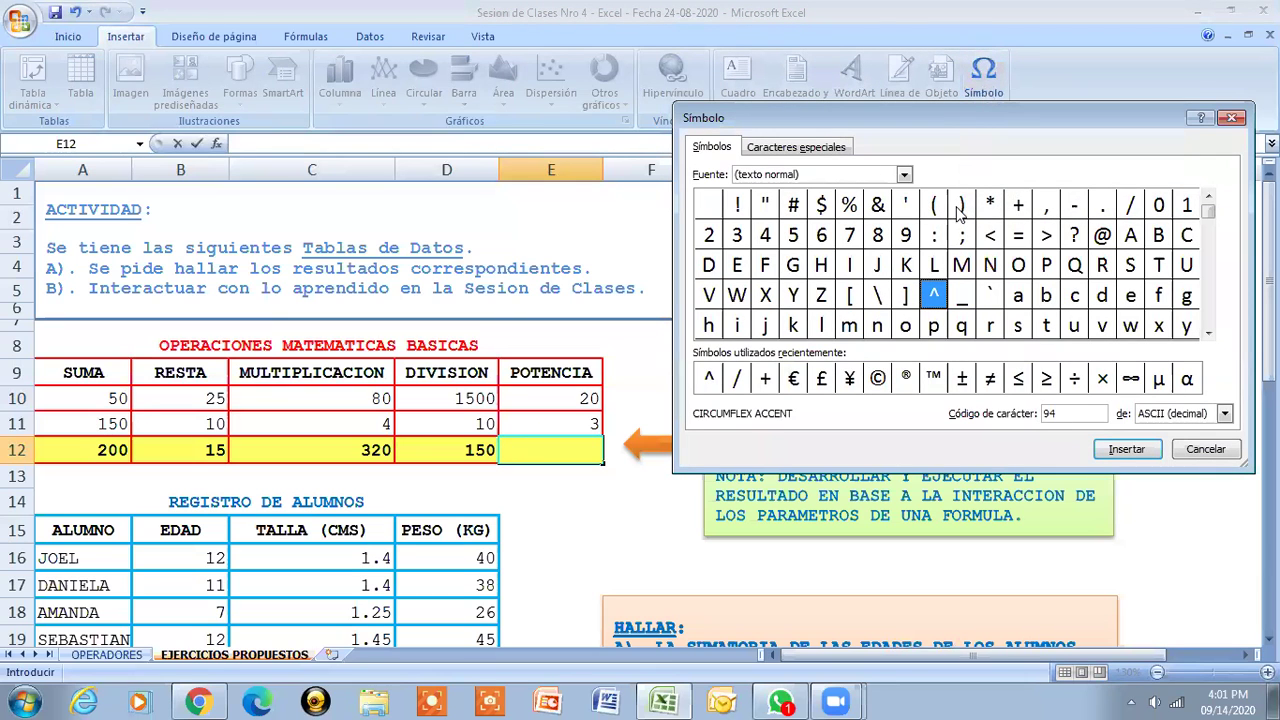
click(1117, 448)
click(1178, 452)
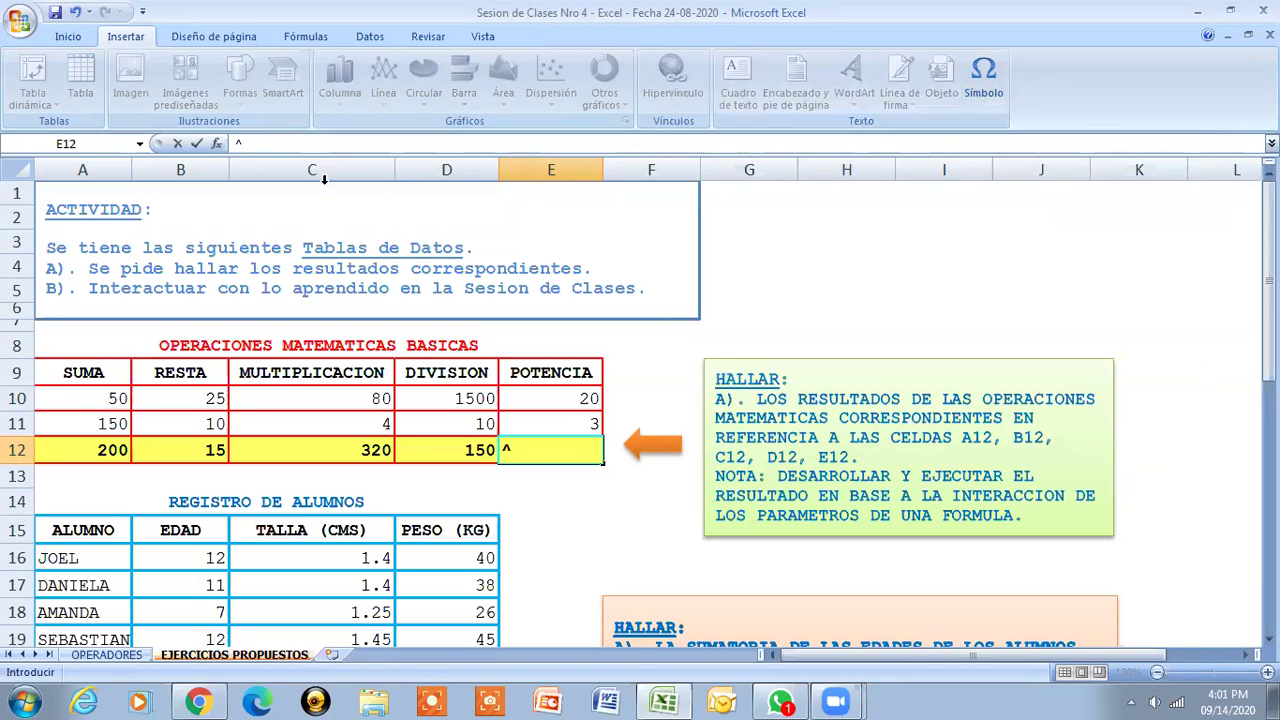
- Complete the E12 formula as =E10^E11, adding the equals sign and picking E10 and E11 as references around the circumflex, and reselect the cell
click(237, 144)
text(=)
key(BackSpace)
text(=)
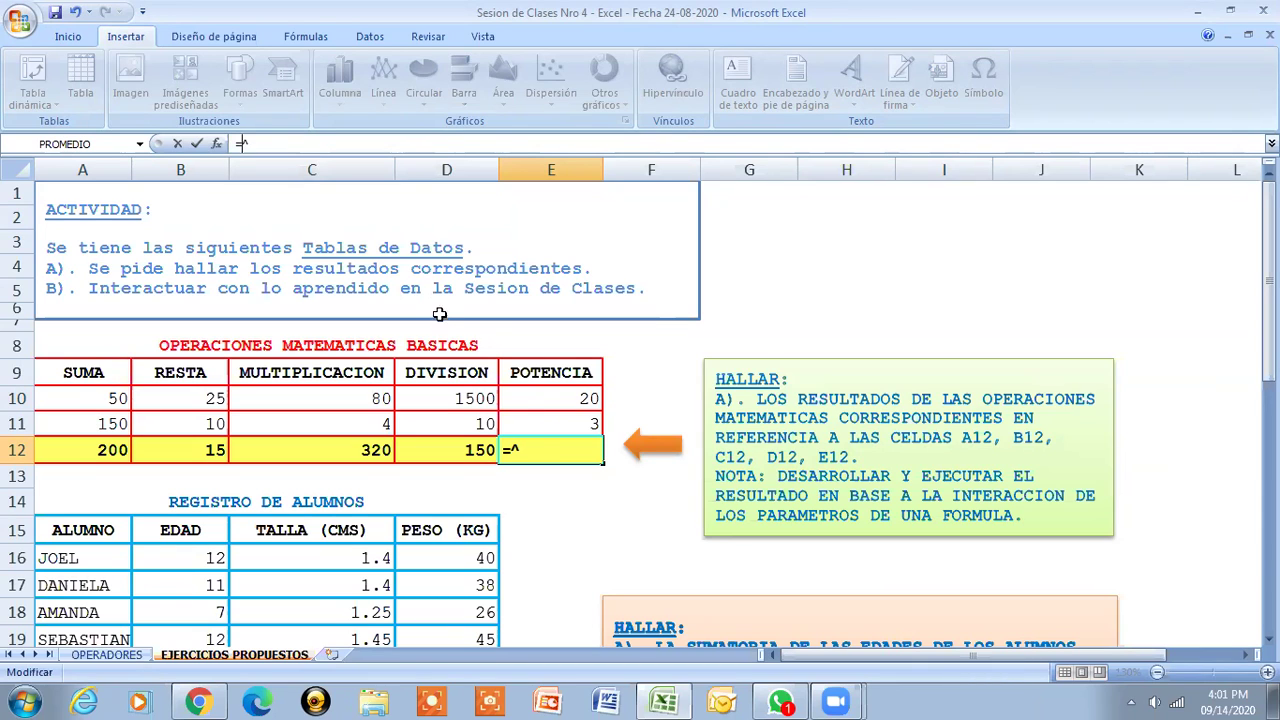
click(543, 398)
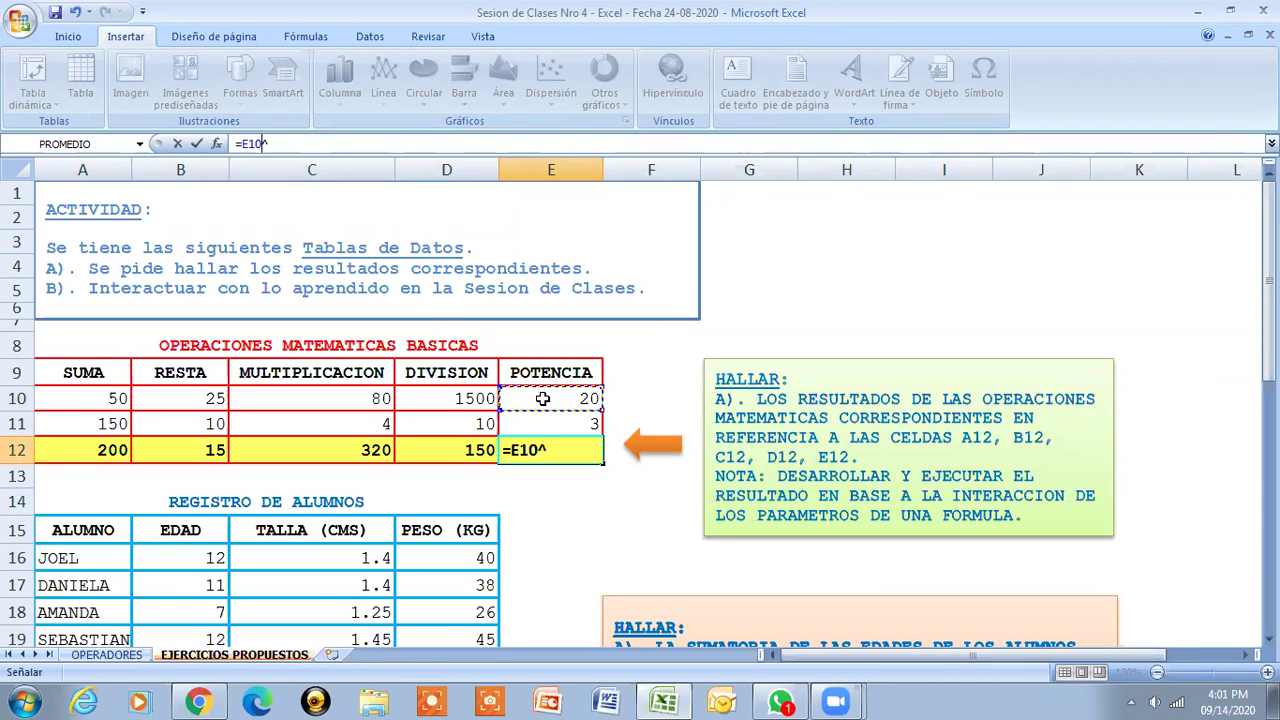
click(263, 144)
click(562, 424)
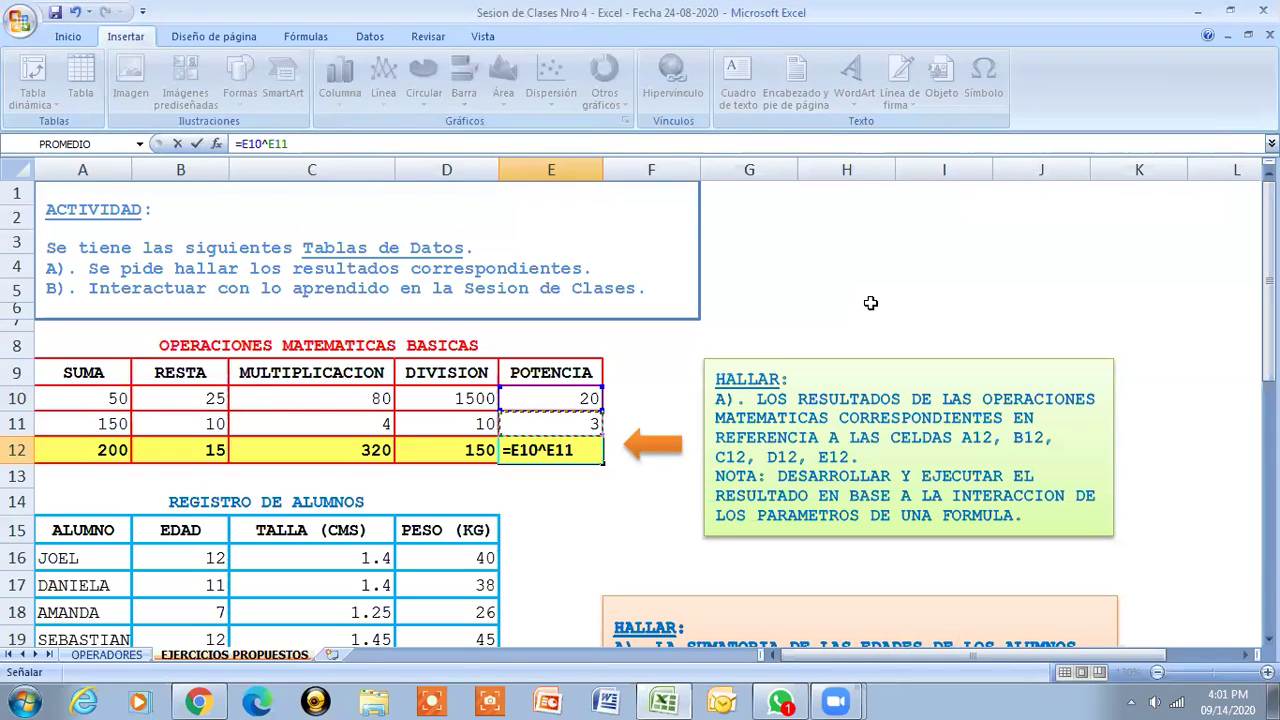
key(Return)
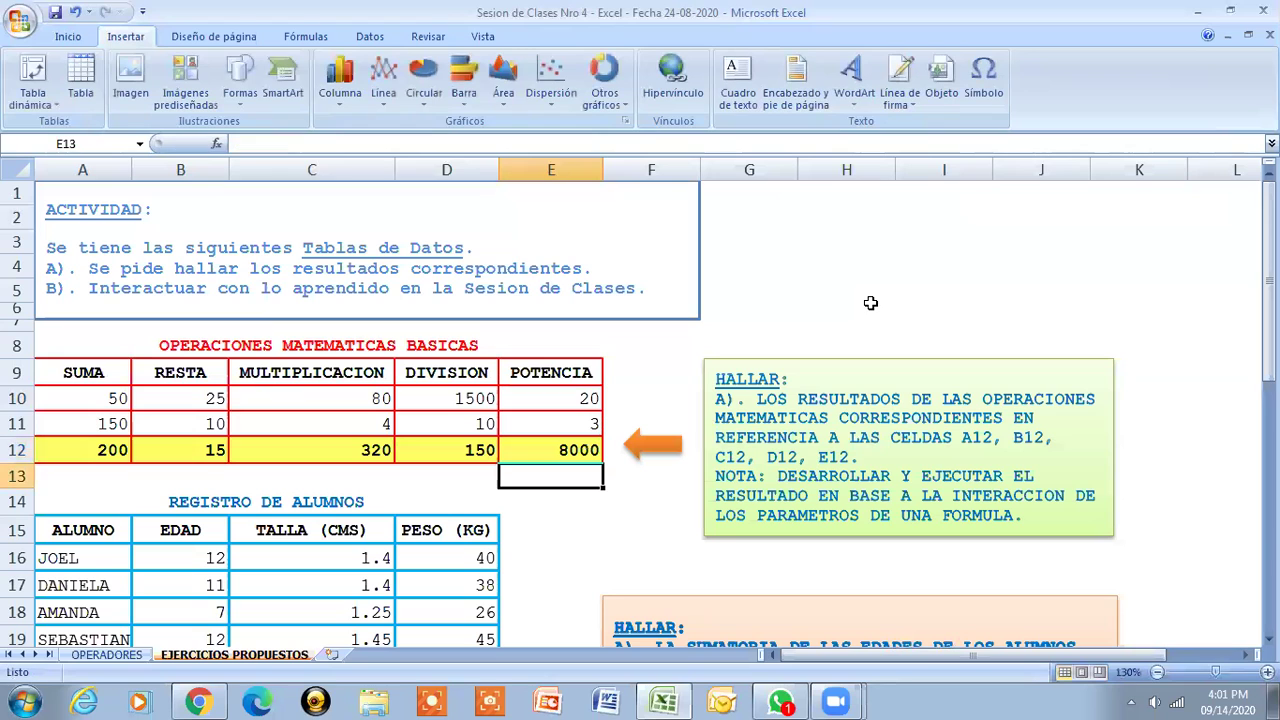
click(556, 452)
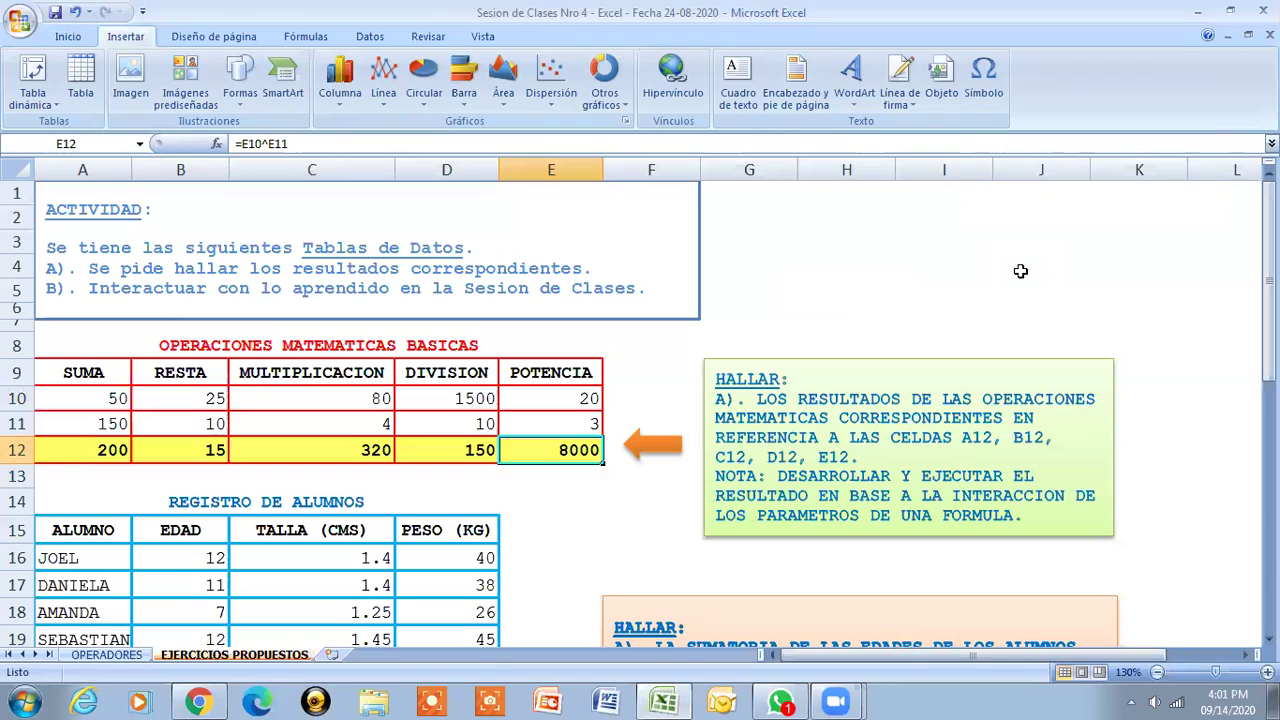
- Review the SUMA formula in A12 and select the REGISTRO DE ALUMNOS title cell above the student table
click(72, 455)
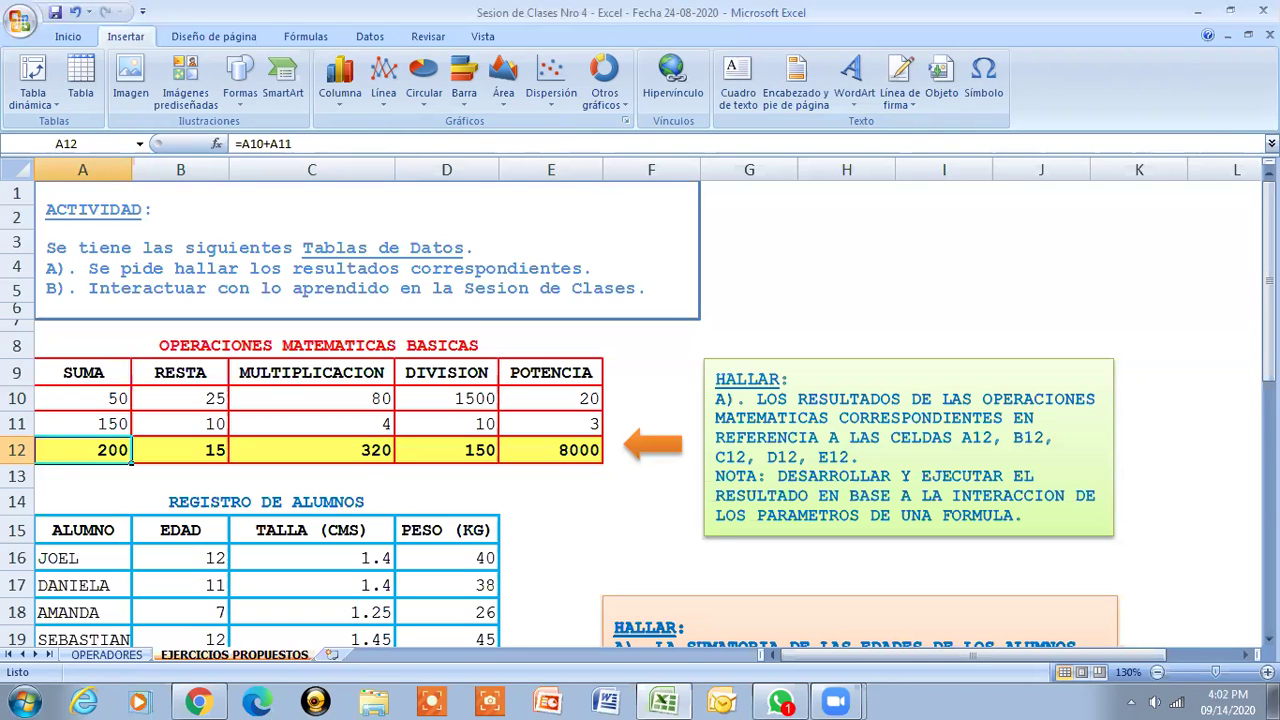
drag(1270, 275, 1270, 305)
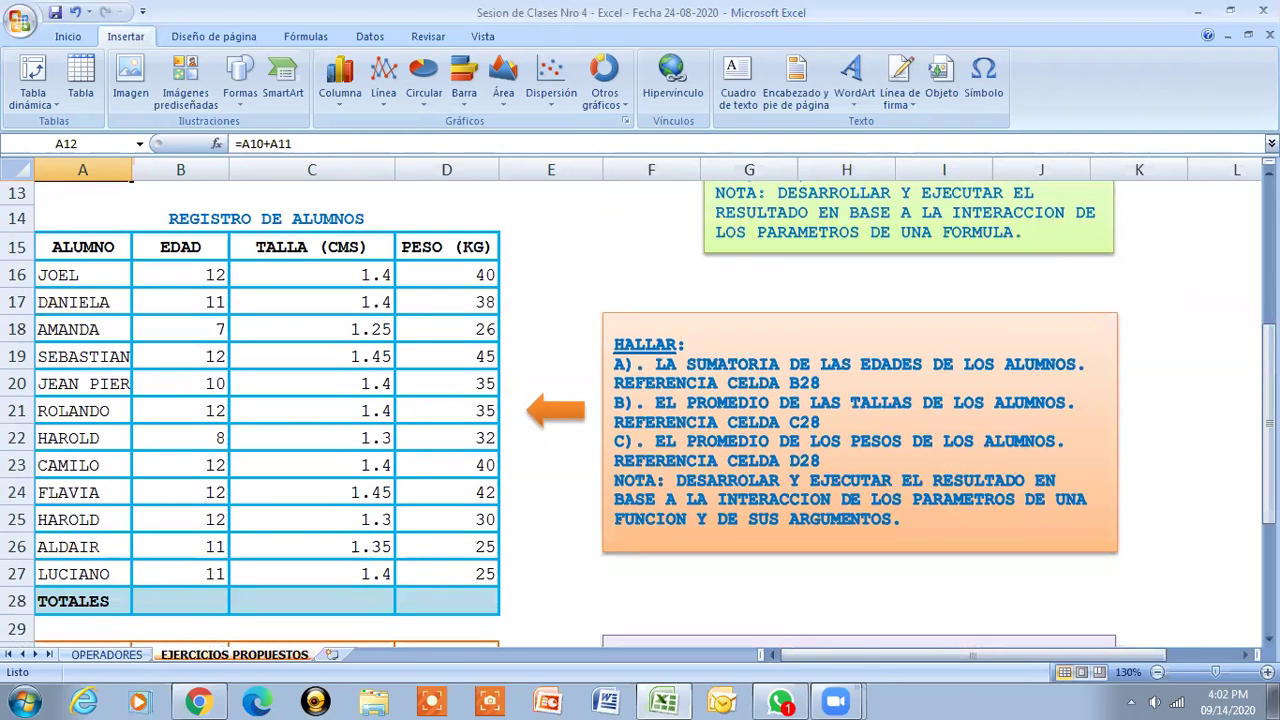
click(382, 212)
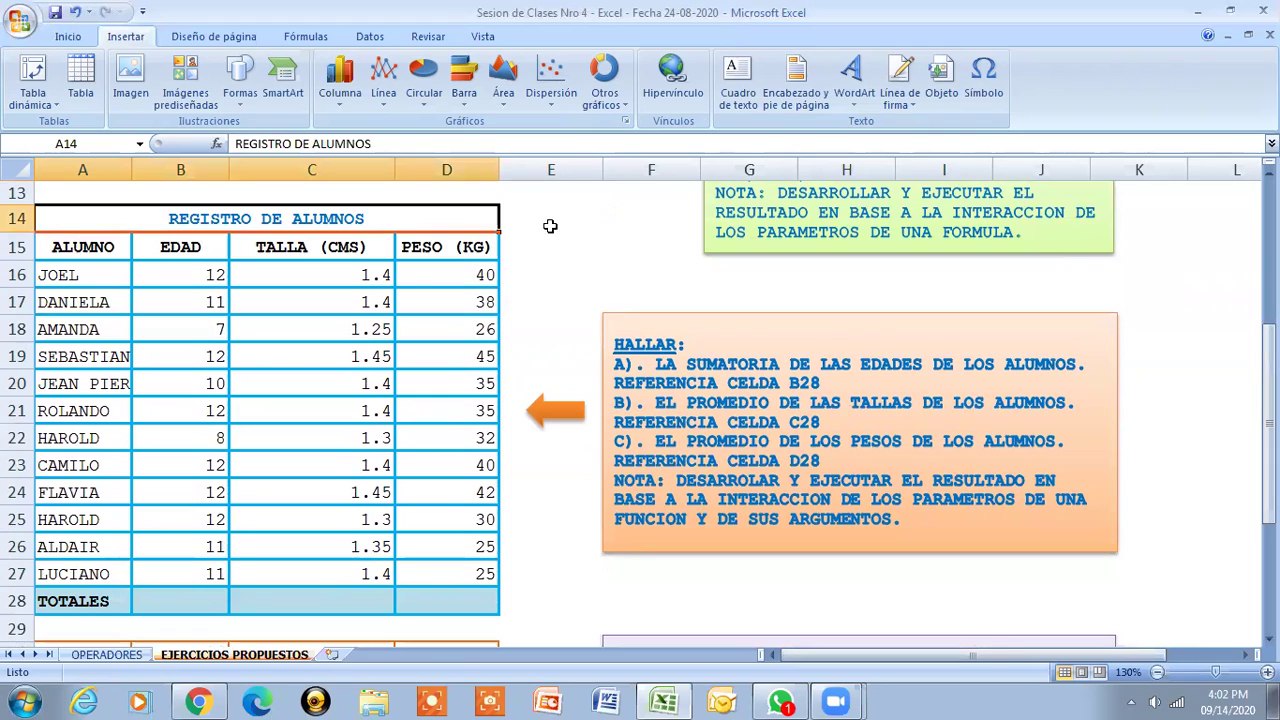